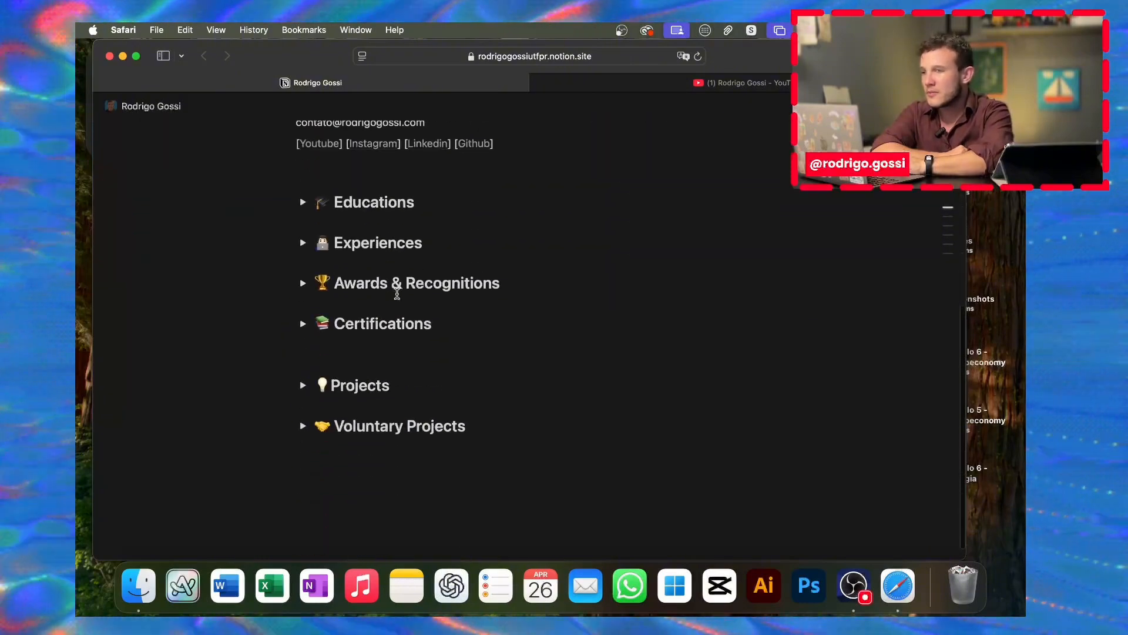
Step: Scroll down the portfolio and expand the Certifications section
{"action": "scroll", "coordinate": [421, 194], "scroll_direction": "up", "scroll_amount": 5}
{"action": "scroll", "coordinate": [505, 385], "scroll_direction": "down", "scroll_amount": 1}
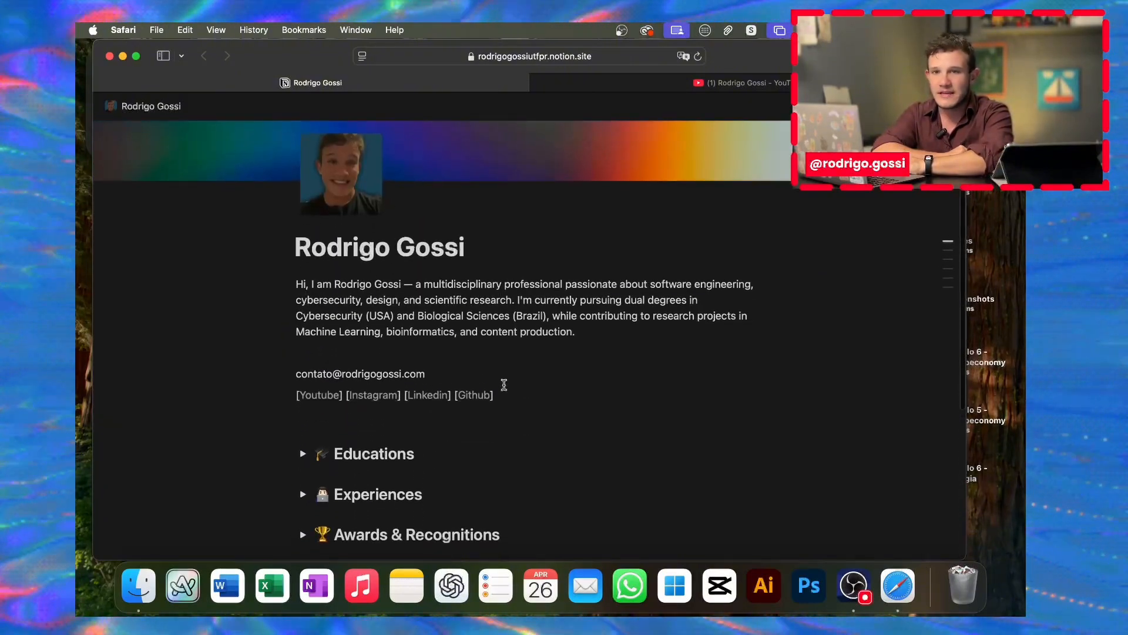
{"action": "scroll", "coordinate": [342, 386], "scroll_direction": "down", "scroll_amount": 4}
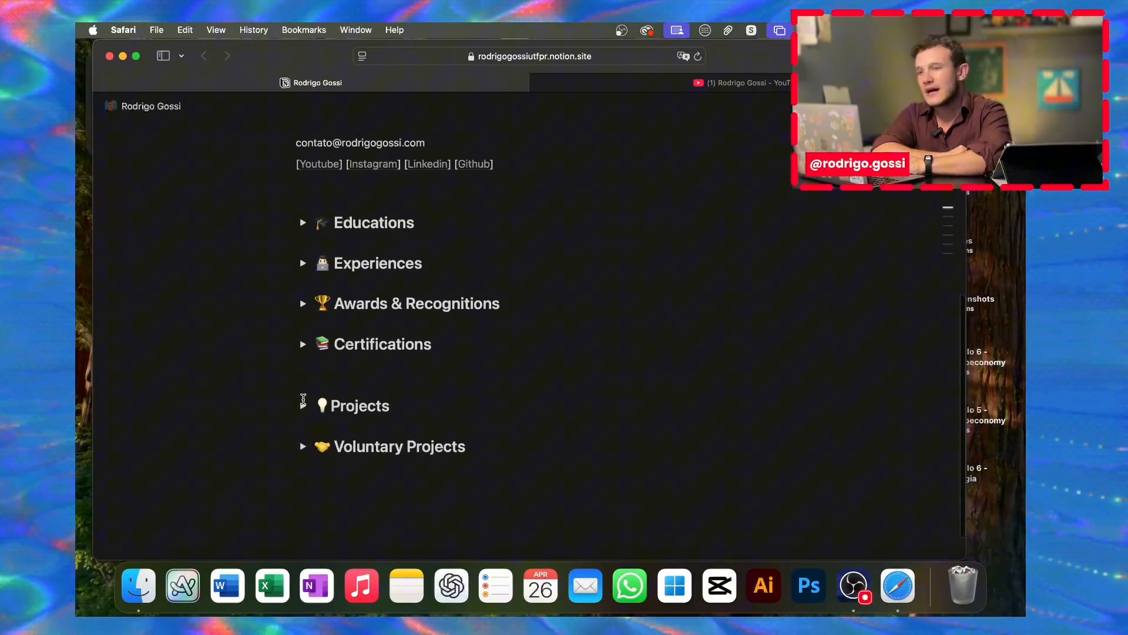
{"action": "left_click", "coordinate": [303, 344]}
{"action": "scroll", "coordinate": [306, 329], "scroll_direction": "down", "scroll_amount": 1}
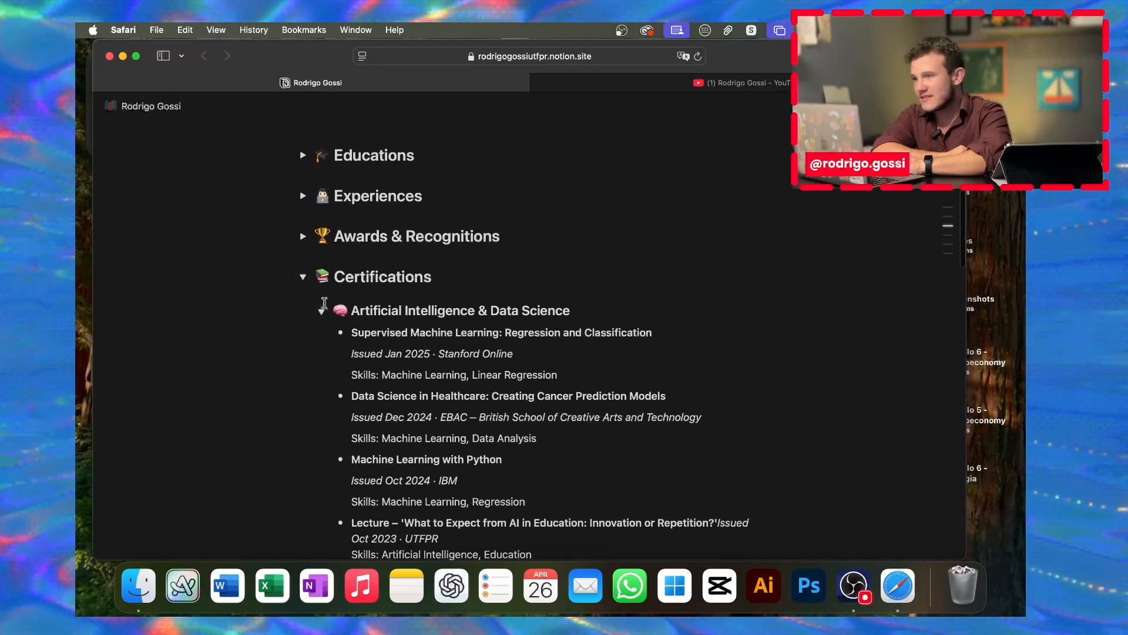
Step: Collapse the AI & Data Science, Bioinformatics, Career, and Soft Skills lists, then scroll up
{"action": "left_click", "coordinate": [322, 311]}
{"action": "left_click", "coordinate": [321, 347]}
{"action": "left_click", "coordinate": [321, 382]}
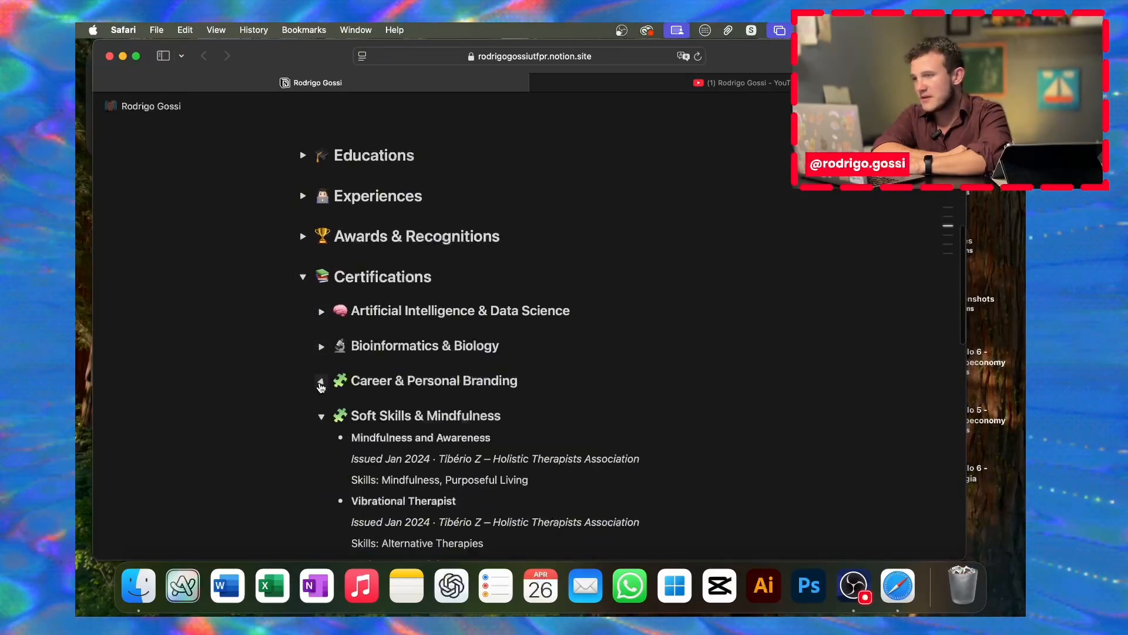
{"action": "left_click", "coordinate": [322, 417]}
{"action": "scroll", "coordinate": [485, 339], "scroll_direction": "up", "scroll_amount": 6}
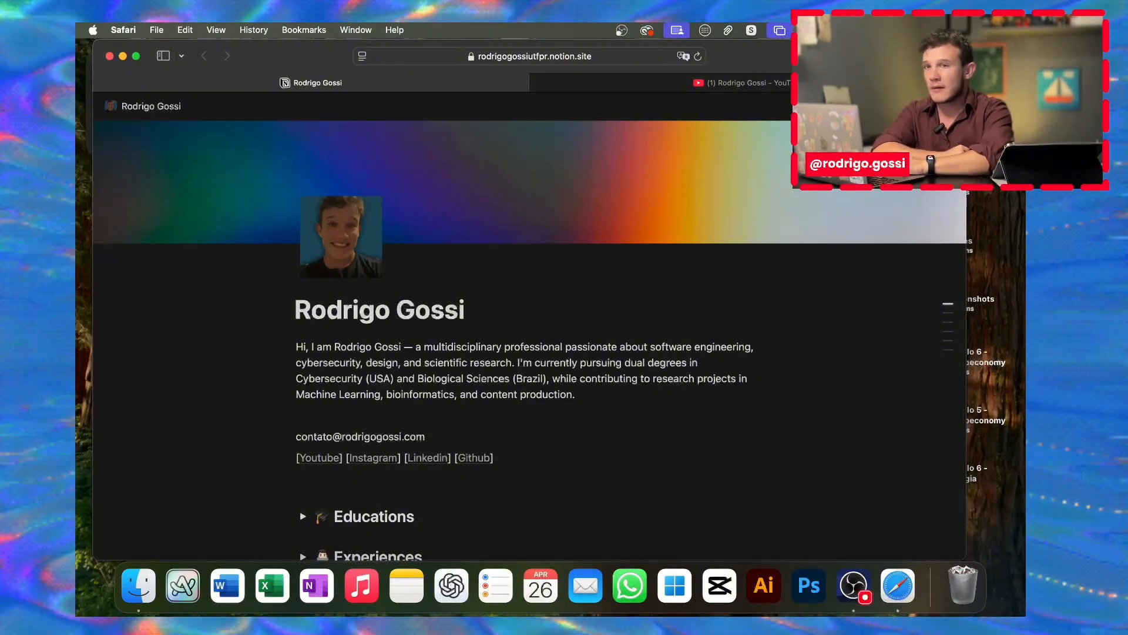
Step: In a new Safari tab, go to notion.so through the top address suggestion
{"action": "key", "text": "super+t"}
{"action": "type", "text": "notin"}
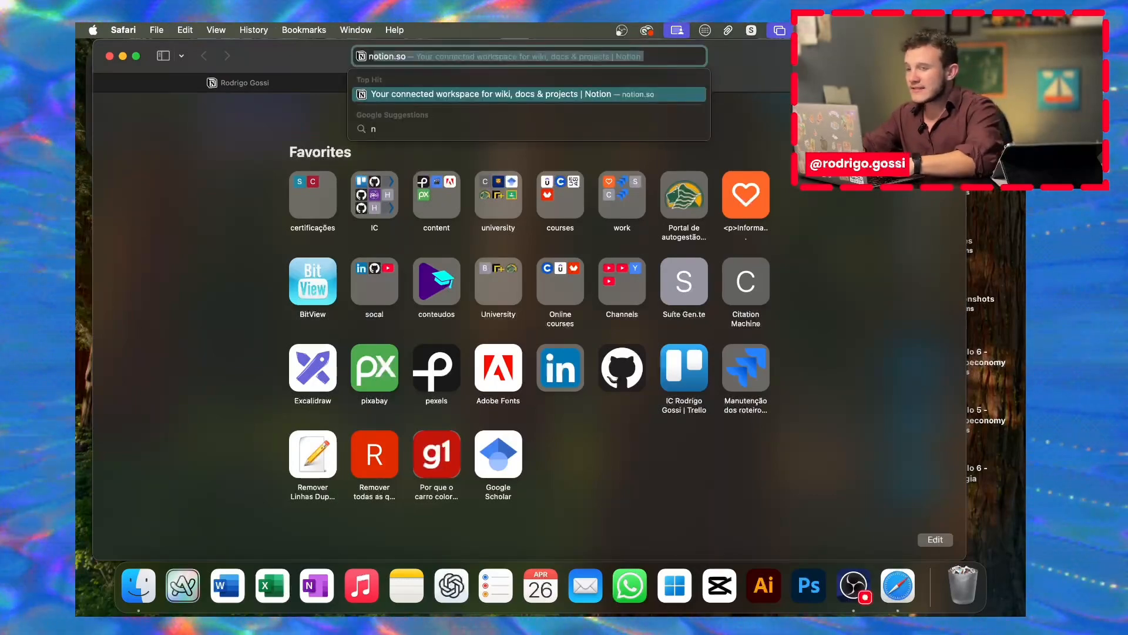
{"action": "type", "text": ".so"}
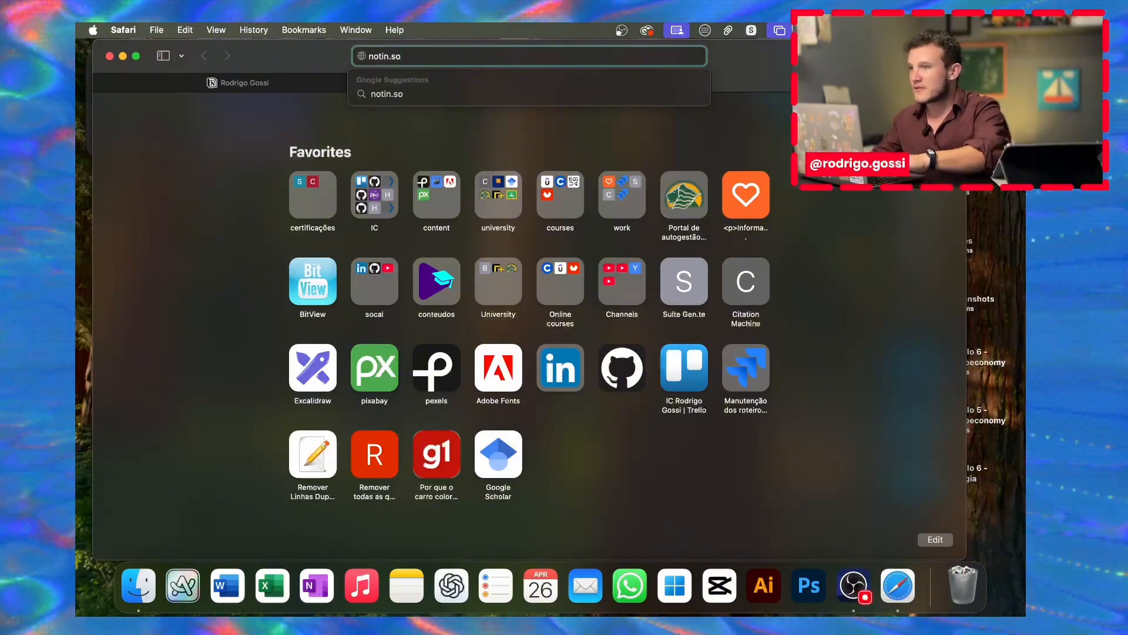
{"action": "key", "text": "BackSpace"}
{"action": "key", "text": "BackSpace"}
{"action": "key", "text": "BackSpace"}
{"action": "key", "text": "BackSpace"}
{"action": "key", "text": "BackSpace"}
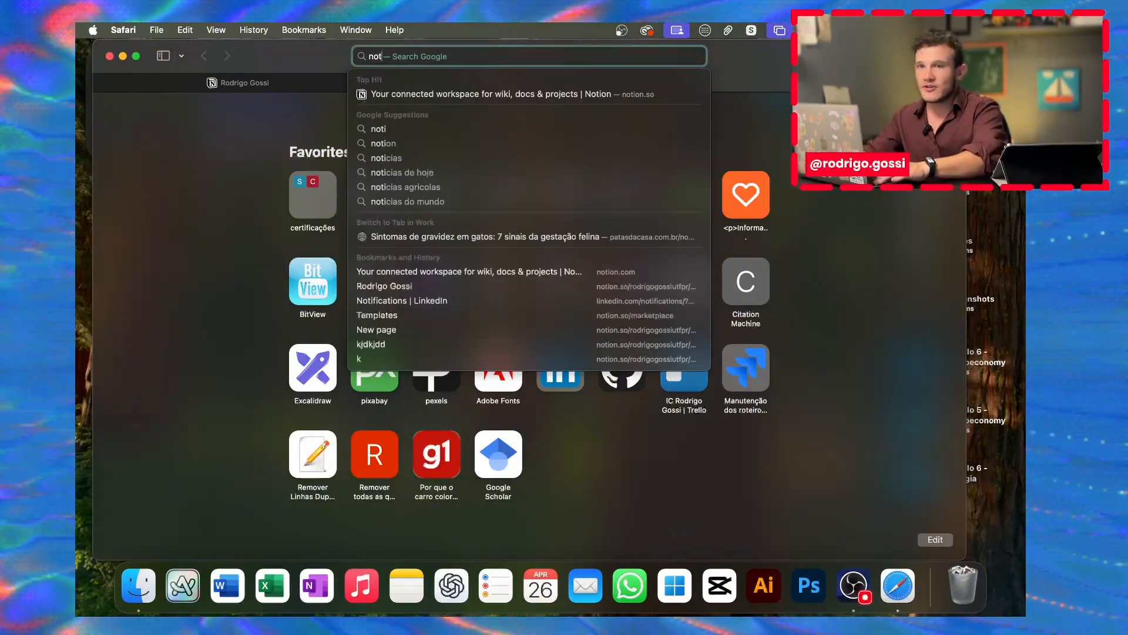
{"action": "type", "text": "io"}
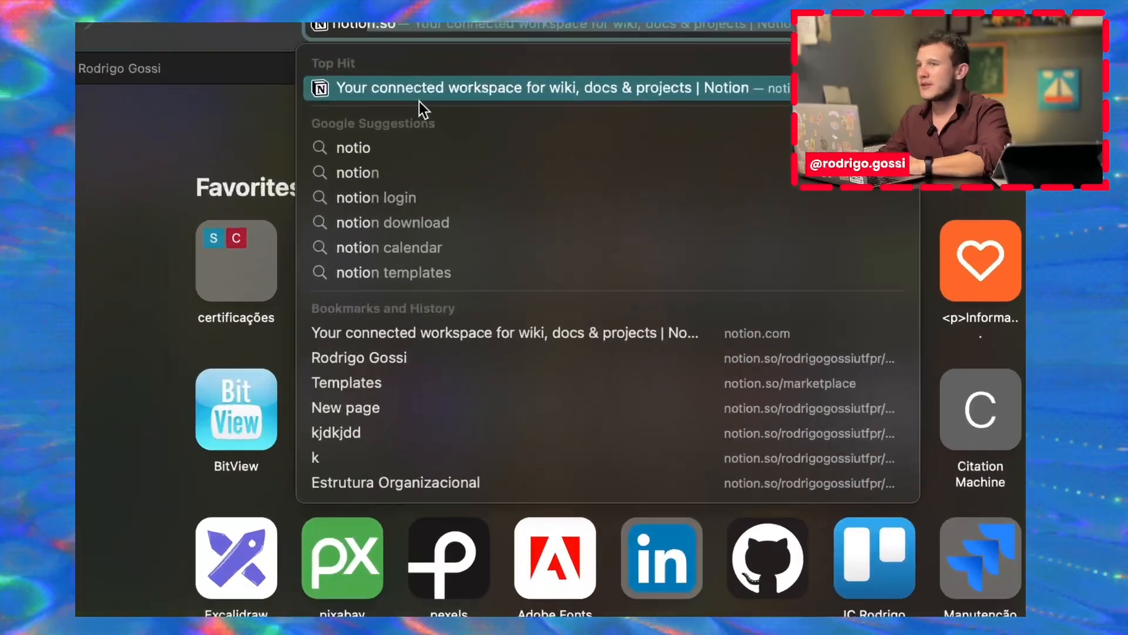
{"action": "key", "text": "BackSpace"}
{"action": "type", "text": "n"}
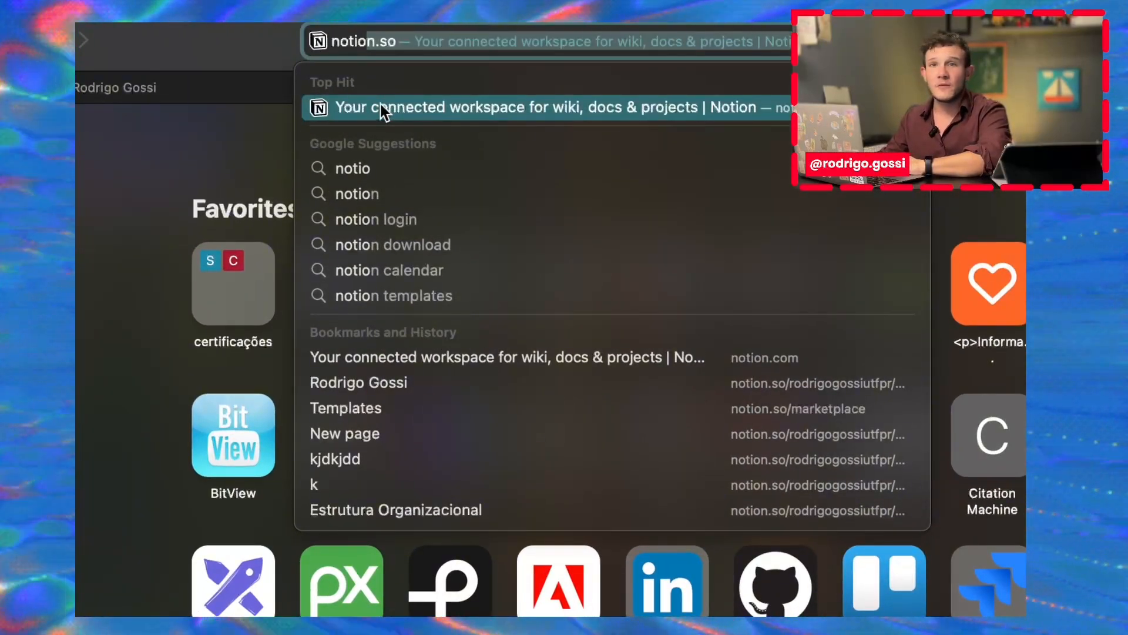
{"action": "left_click", "coordinate": [379, 107]}
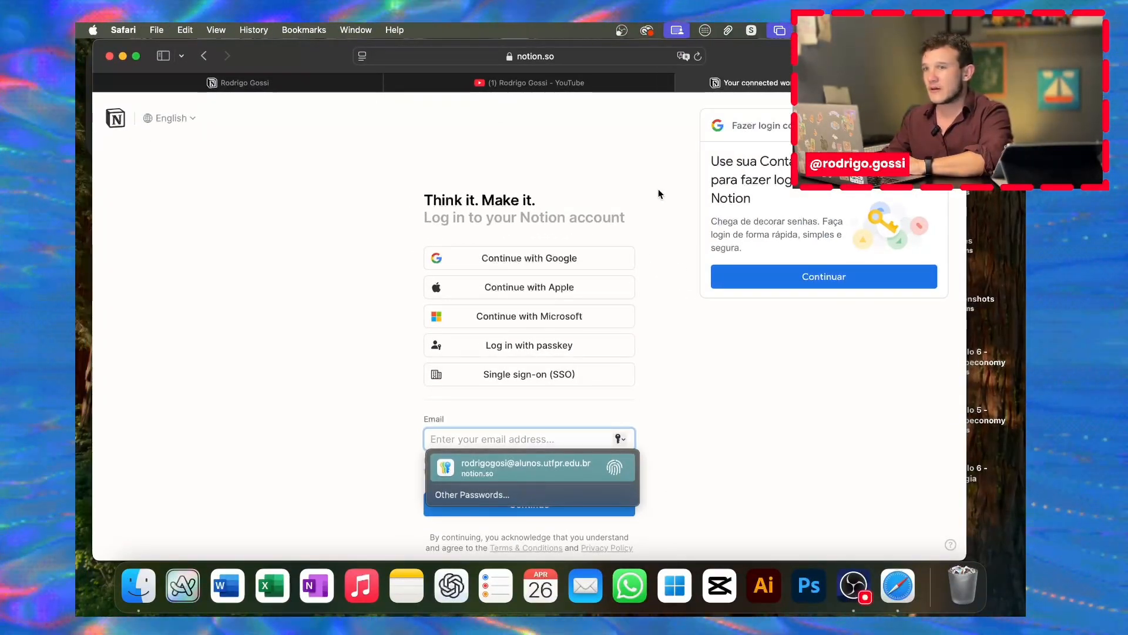
Step: Go from the Notion homepage to sign-up and log in with a Google account
{"action": "left_click", "coordinate": [839, 273]}
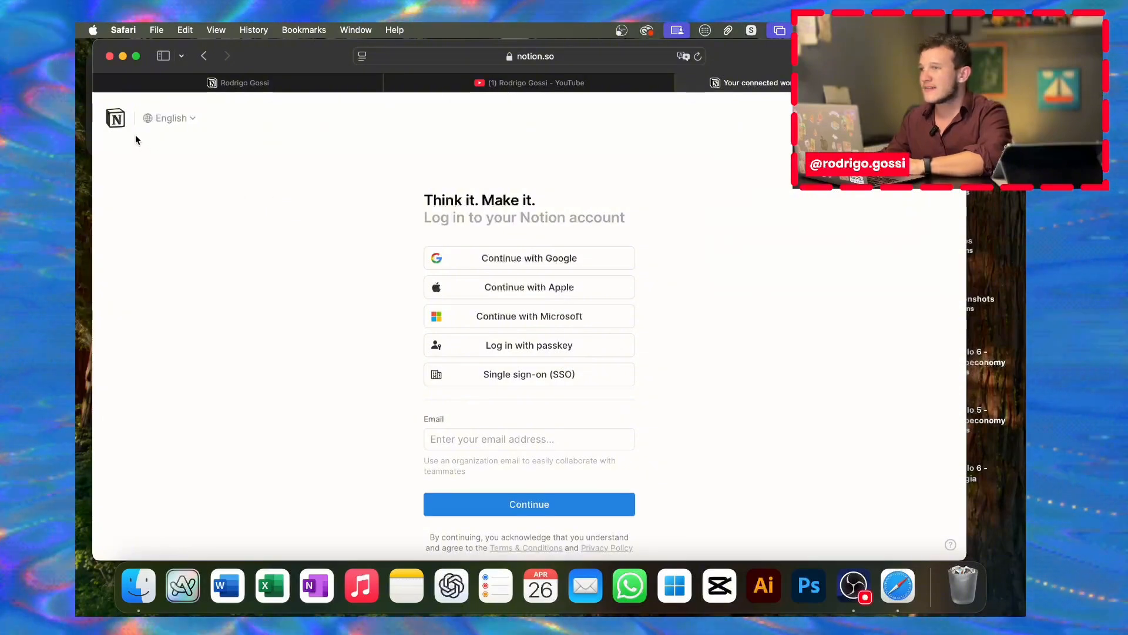
{"action": "left_click", "coordinate": [115, 120]}
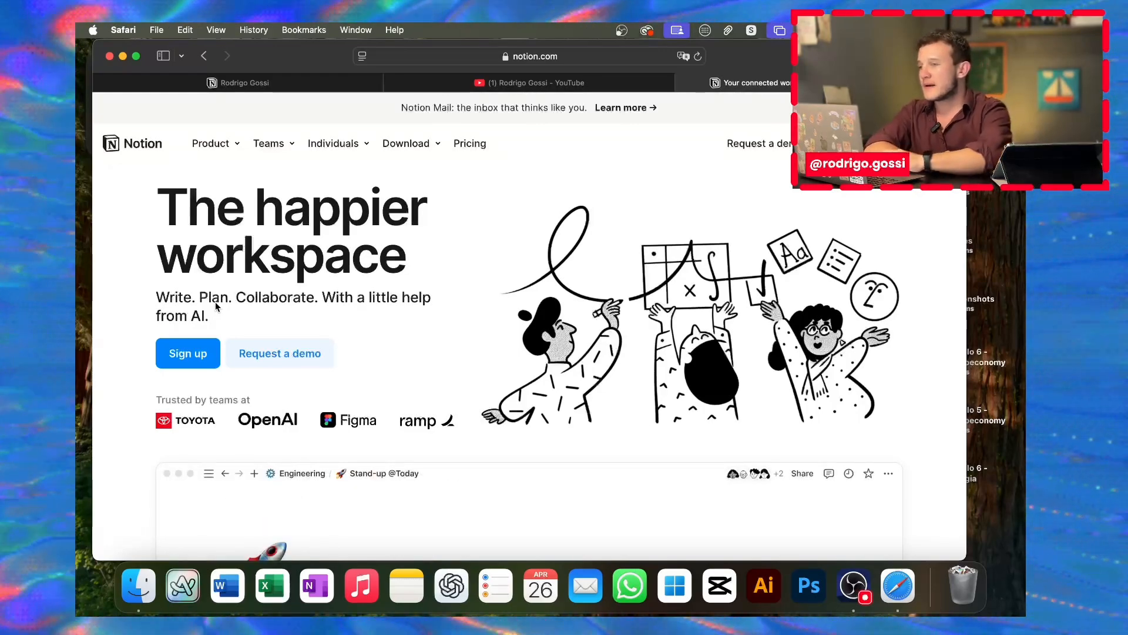
{"action": "left_click", "coordinate": [184, 359]}
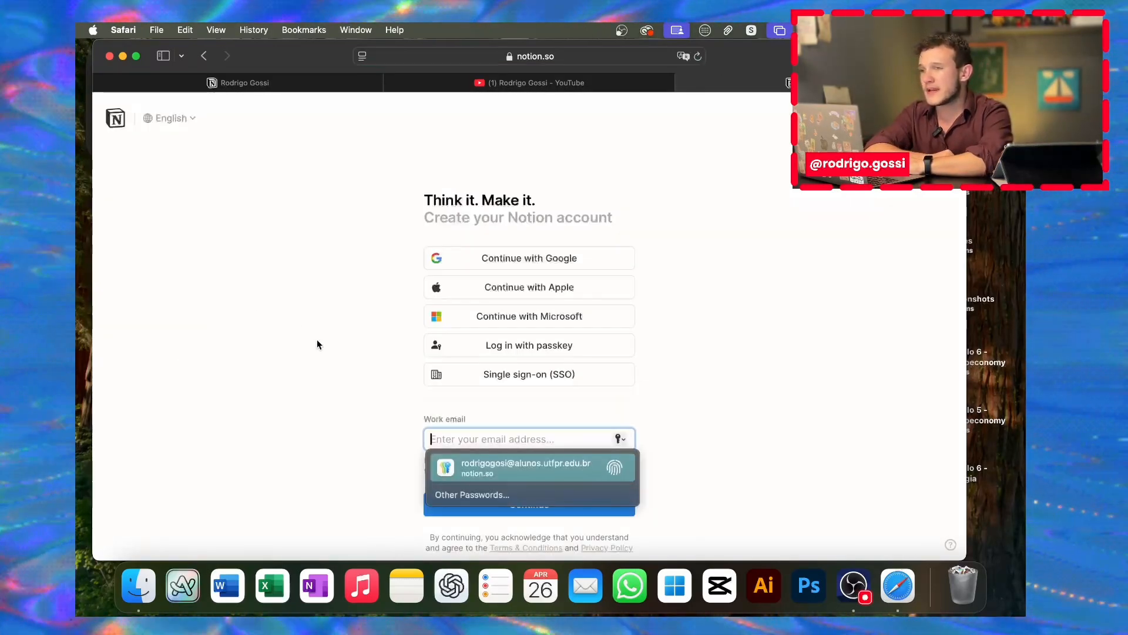
{"action": "left_click", "coordinate": [375, 327]}
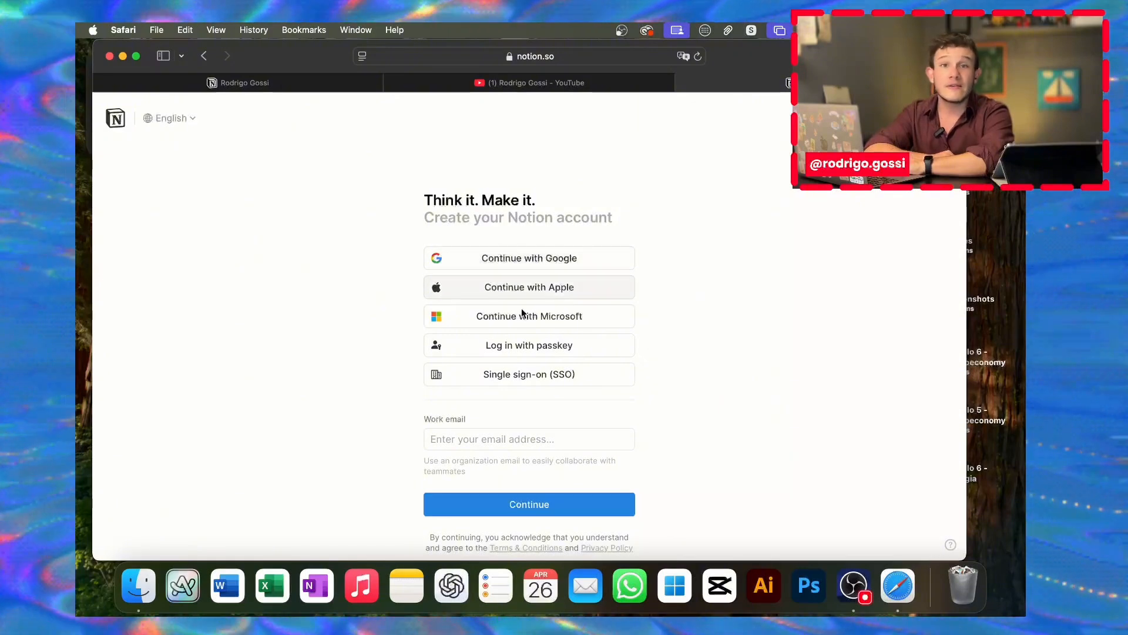
{"action": "scroll", "coordinate": [526, 391], "scroll_direction": "down", "scroll_amount": 1}
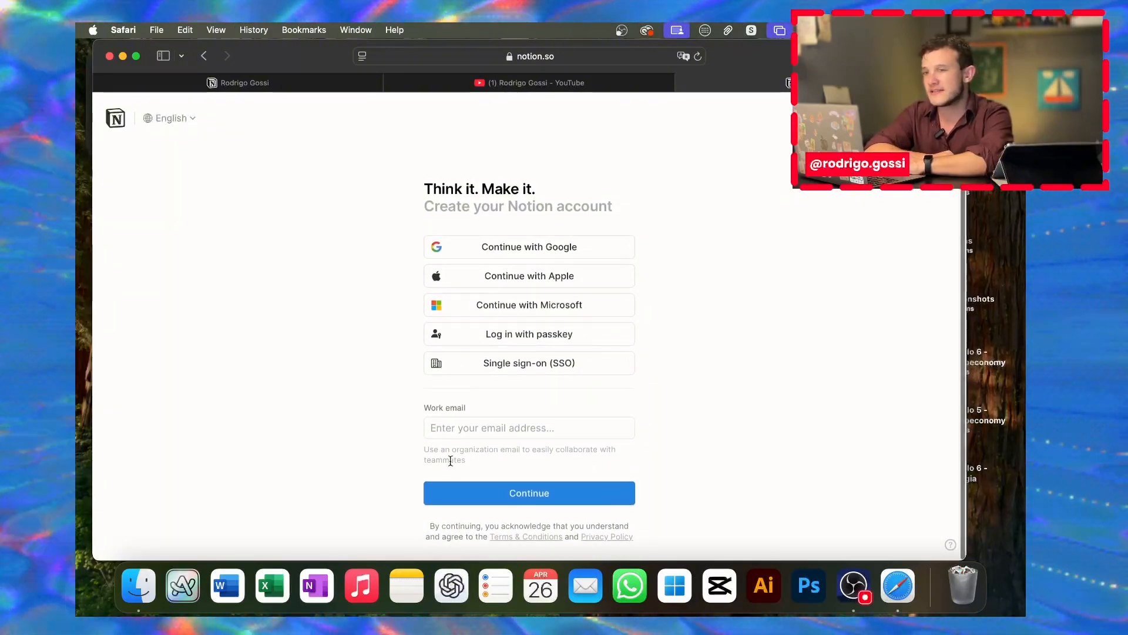
{"action": "left_click", "coordinate": [498, 259]}
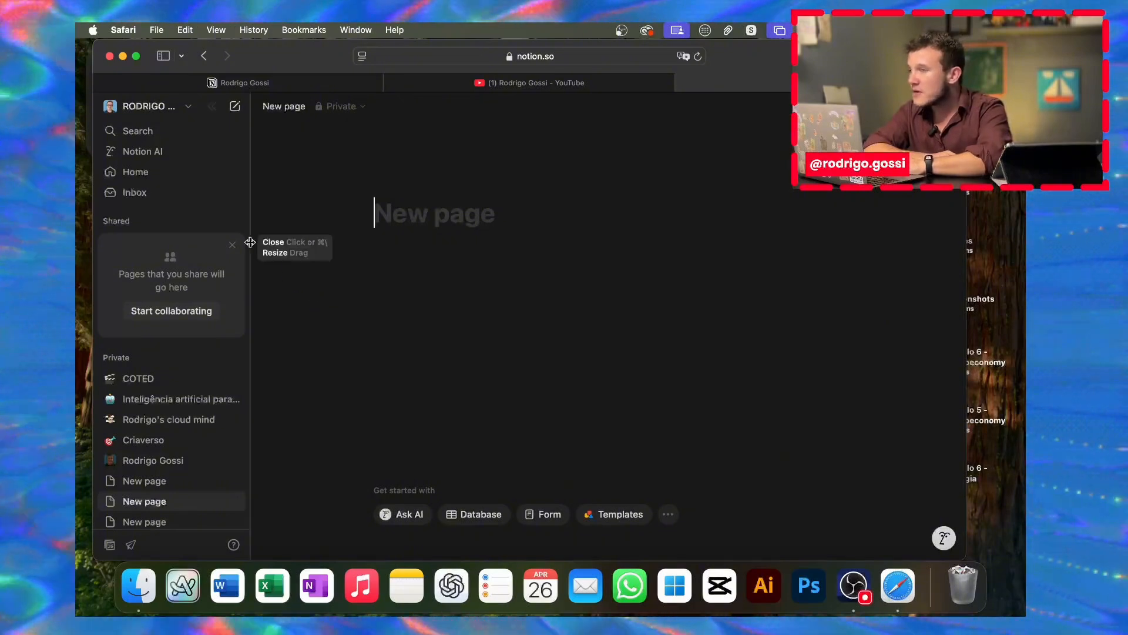
Step: Dismiss the Shared pages tip and add another blank page under Private
{"action": "left_click", "coordinate": [232, 244]}
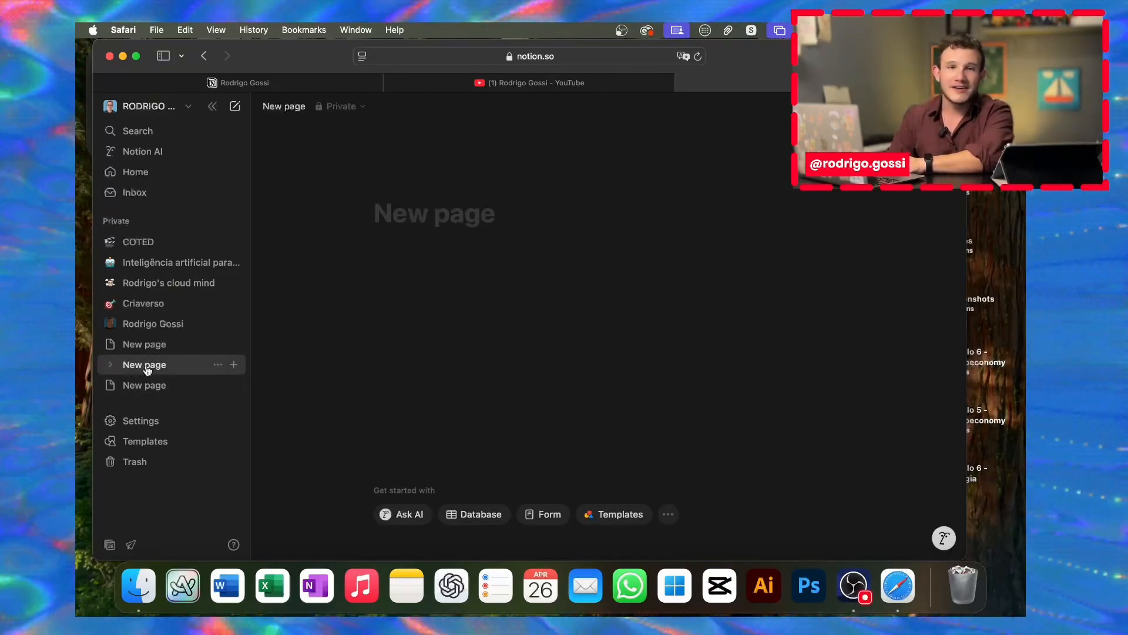
{"action": "left_click", "coordinate": [521, 241]}
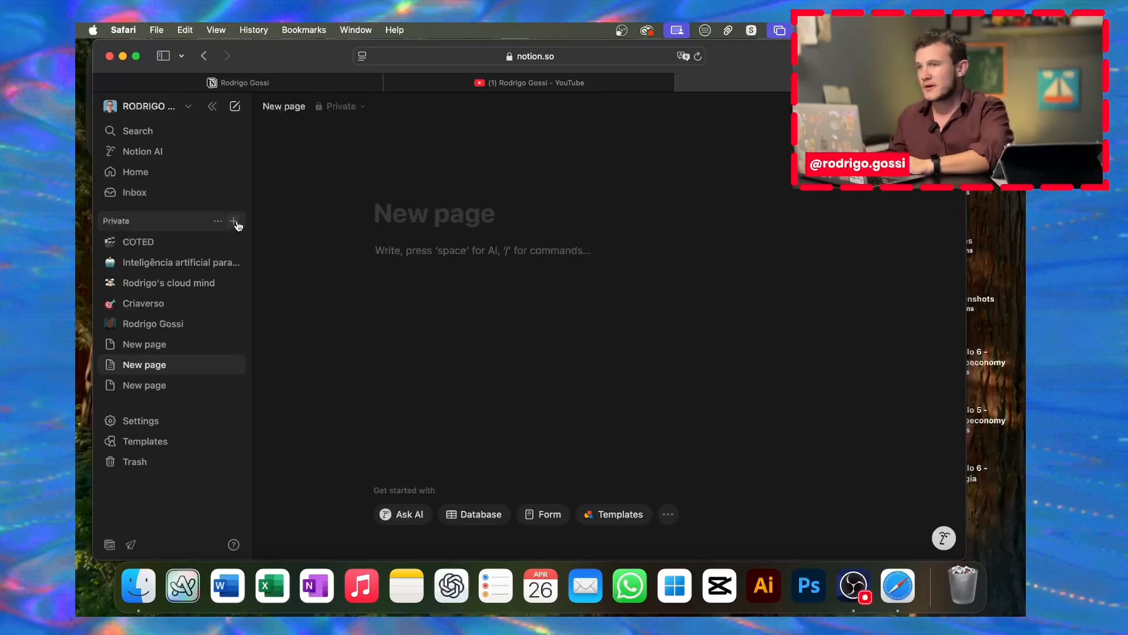
{"action": "left_click", "coordinate": [234, 221]}
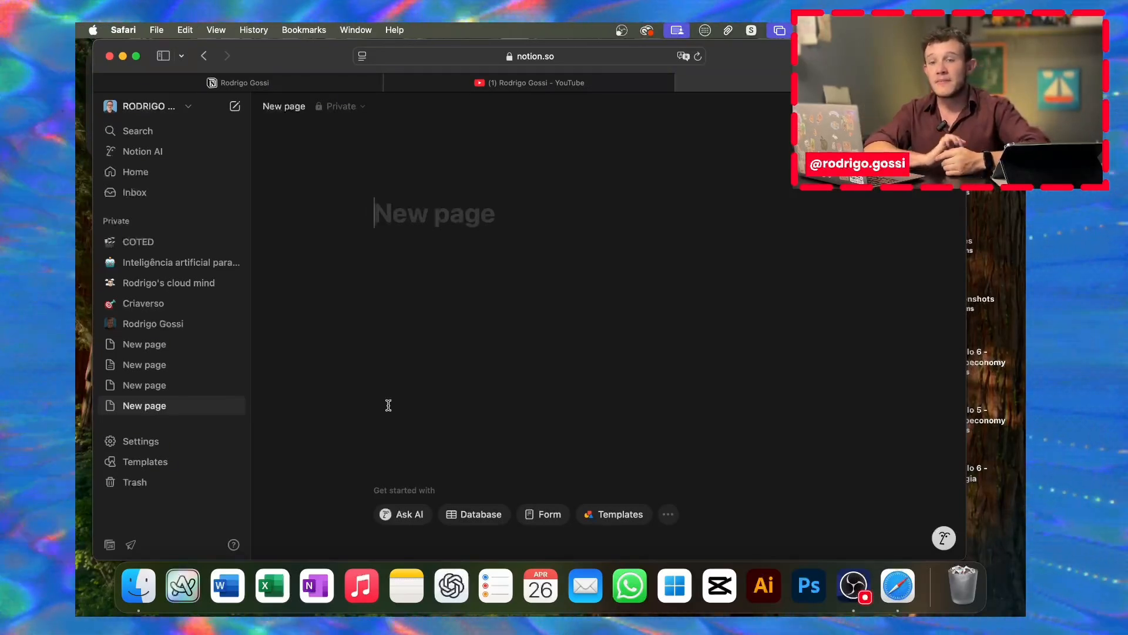
Step: Browse the template marketplace, then open the last untitled blank page in the sidebar
{"action": "left_click", "coordinate": [617, 522]}
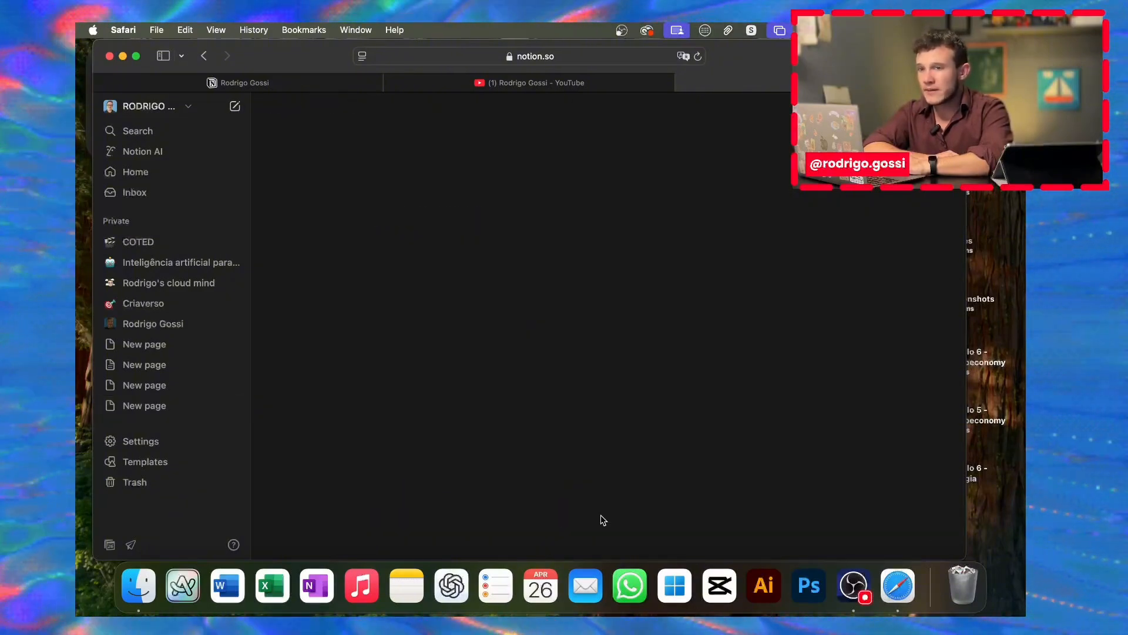
{"action": "scroll", "coordinate": [523, 353], "scroll_direction": "down", "scroll_amount": 5}
{"action": "scroll", "coordinate": [524, 353], "scroll_direction": "down", "scroll_amount": 2}
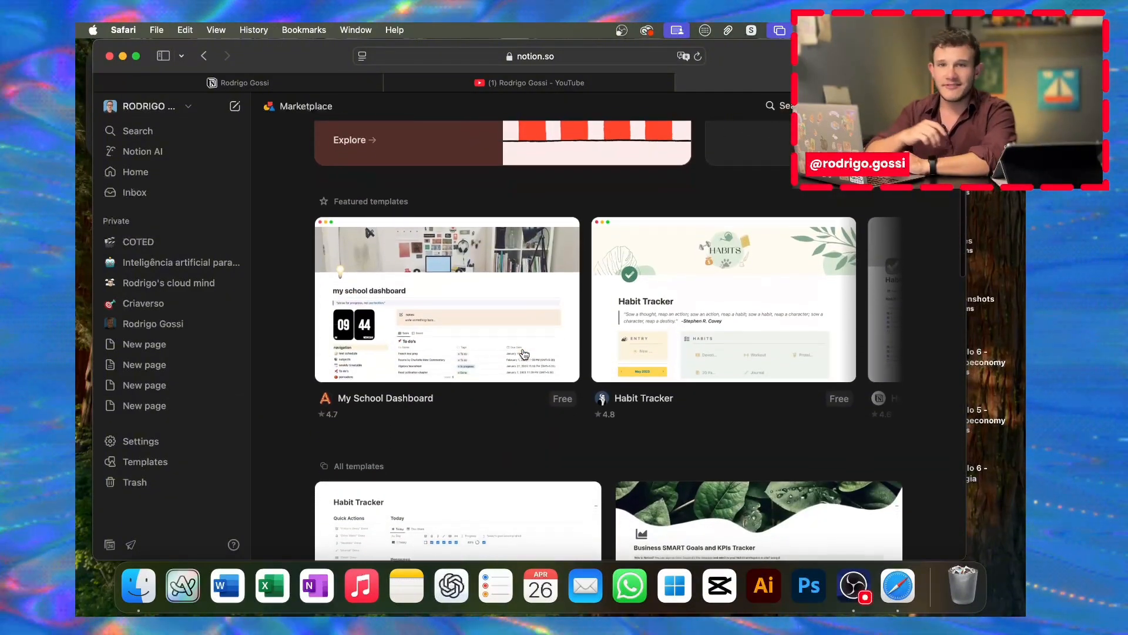
{"action": "scroll", "coordinate": [524, 353], "scroll_direction": "down", "scroll_amount": 10}
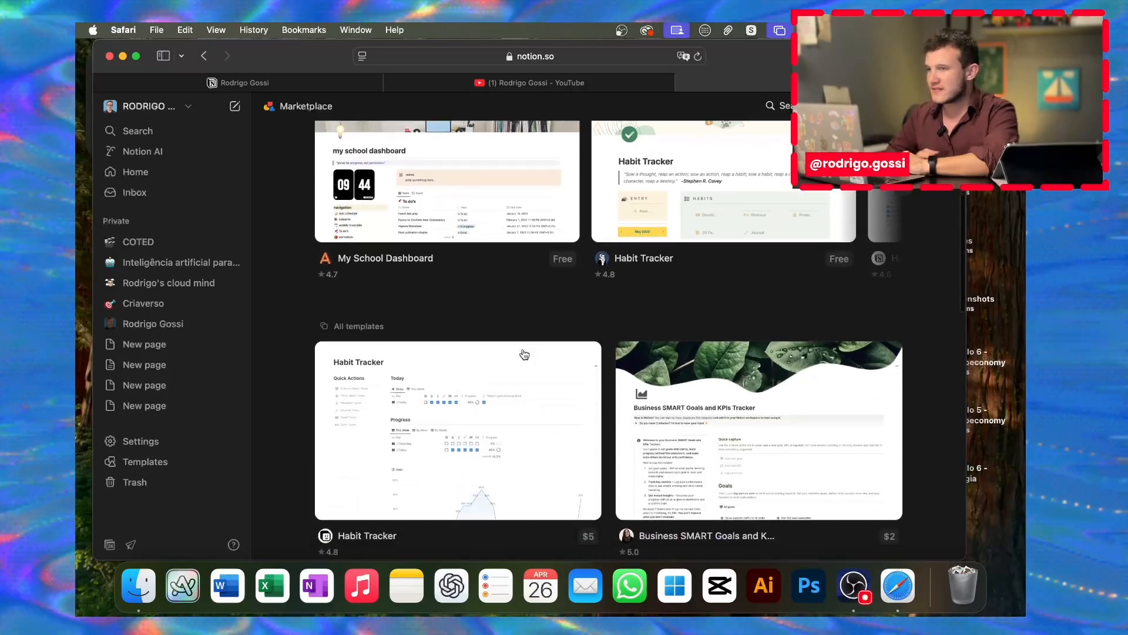
{"action": "scroll", "coordinate": [574, 345], "scroll_direction": "down", "scroll_amount": 2}
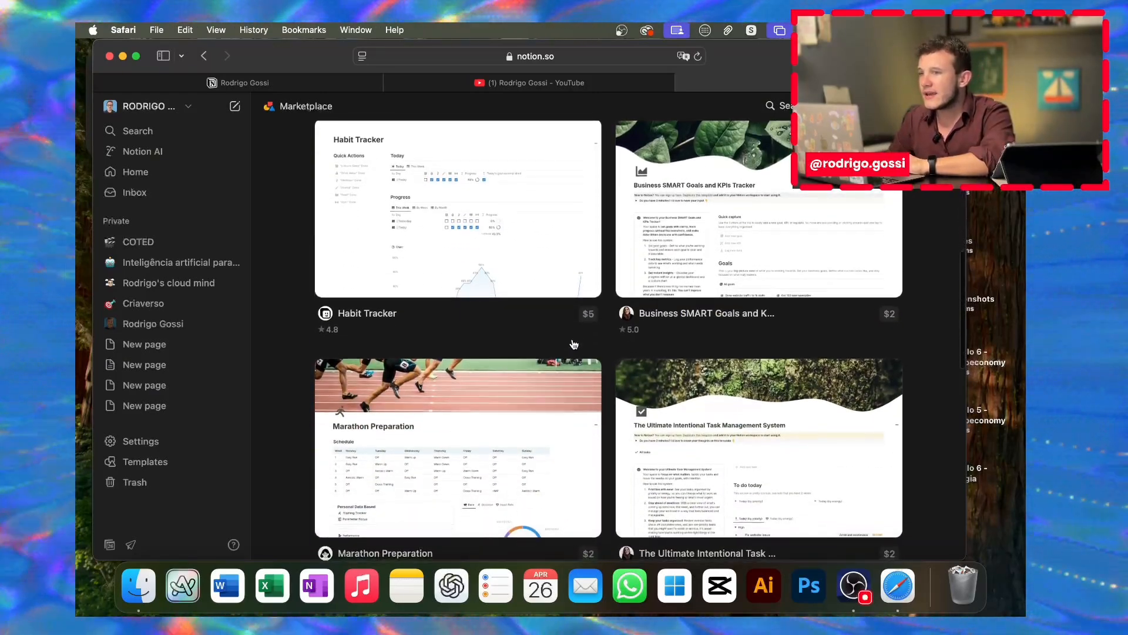
{"action": "scroll", "coordinate": [706, 247], "scroll_direction": "down", "scroll_amount": 20}
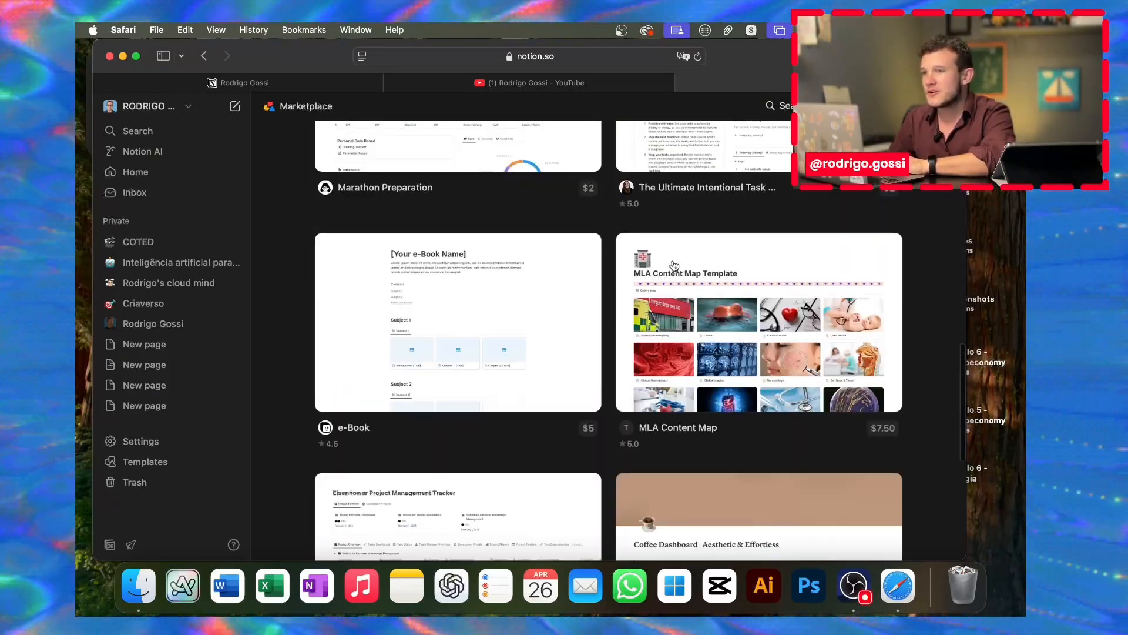
{"action": "scroll", "coordinate": [666, 296], "scroll_direction": "down", "scroll_amount": 7}
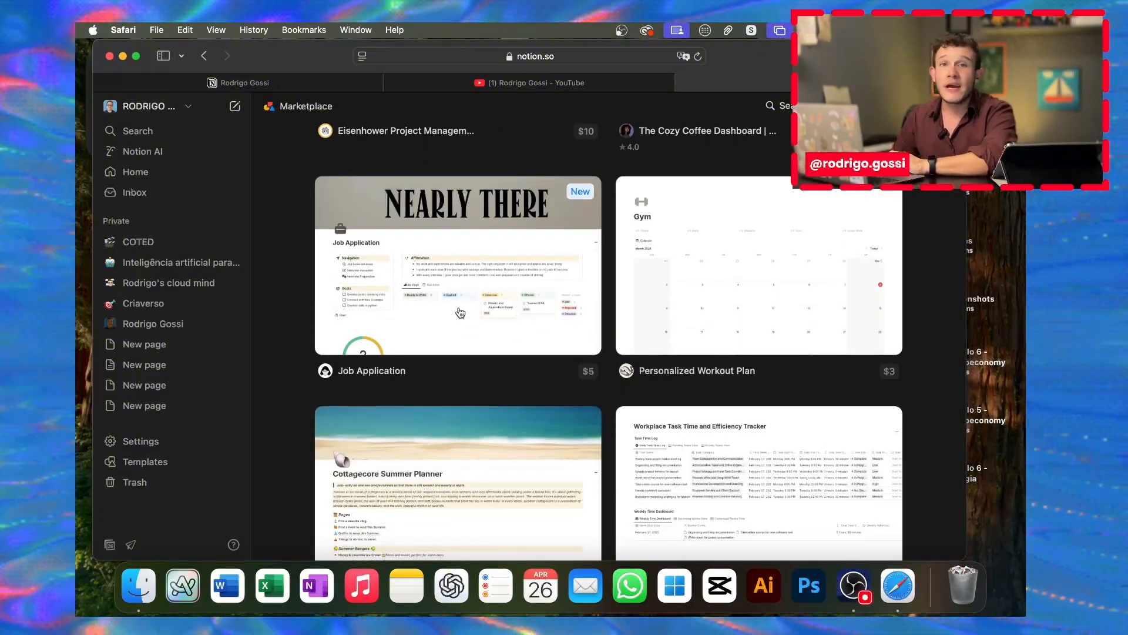
{"action": "scroll", "coordinate": [460, 312], "scroll_direction": "down", "scroll_amount": 10}
{"action": "scroll", "coordinate": [489, 325], "scroll_direction": "down", "scroll_amount": 15}
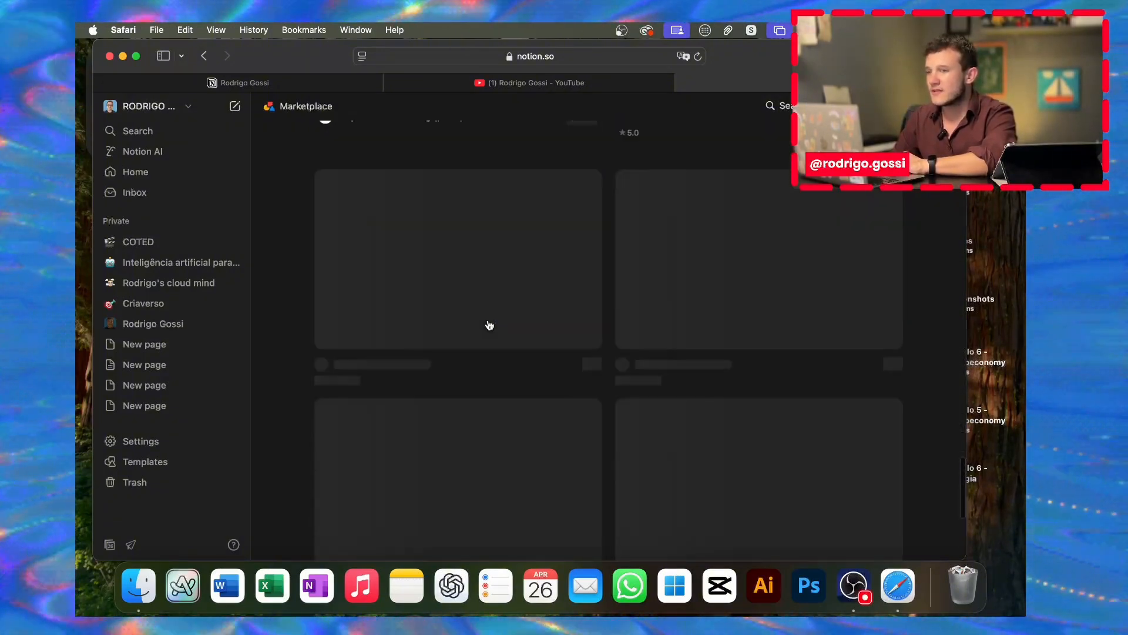
{"action": "scroll", "coordinate": [489, 325], "scroll_direction": "up", "scroll_amount": 20}
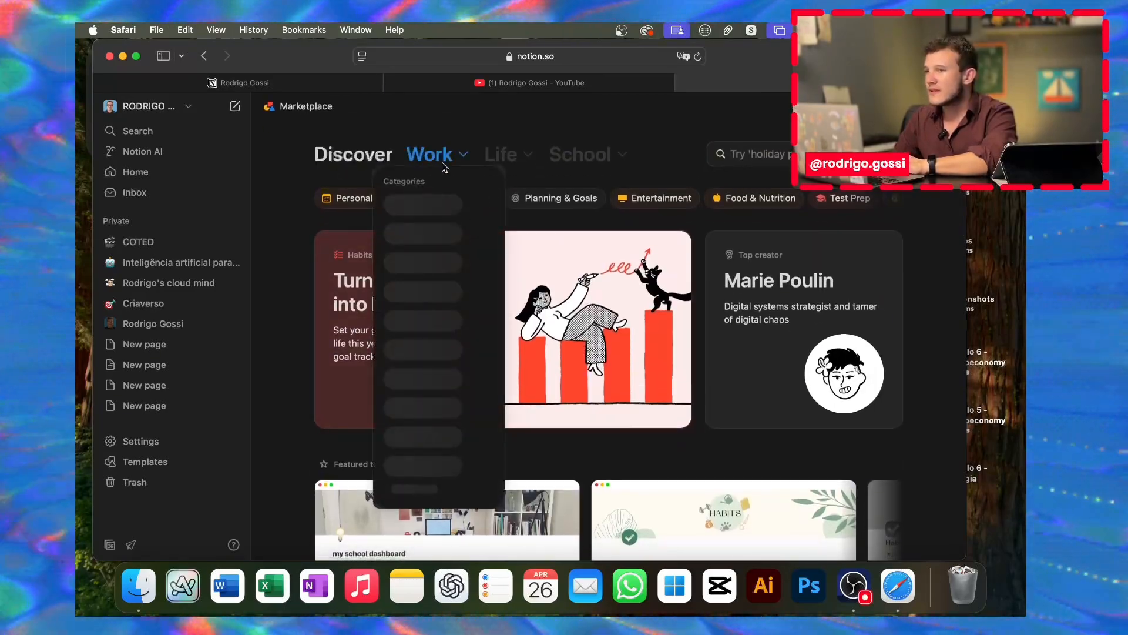
{"action": "mouse_move", "coordinate": [498, 155]}
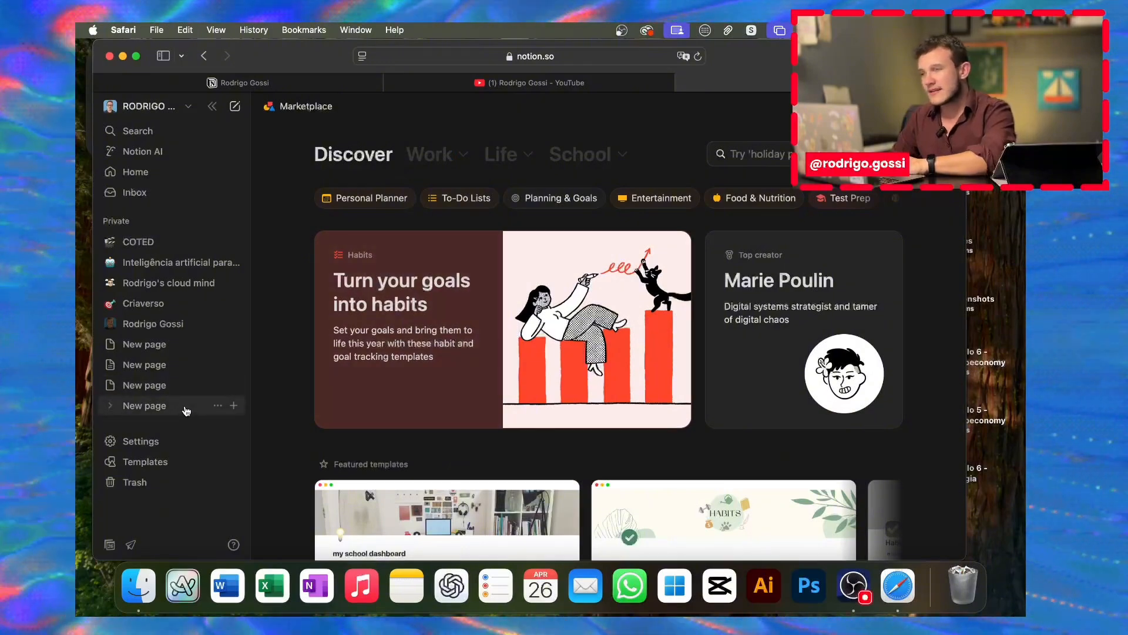
{"action": "left_click", "coordinate": [182, 405]}
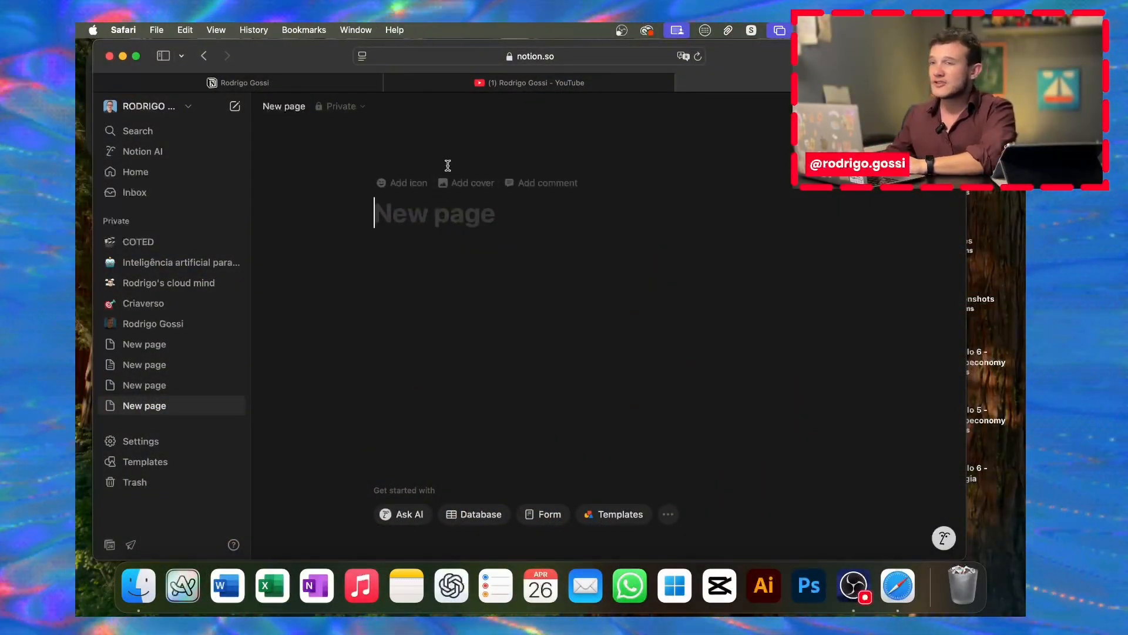
Step: Title the page with the owner's first name and collapse the sidebar
{"action": "left_click", "coordinate": [415, 223]}
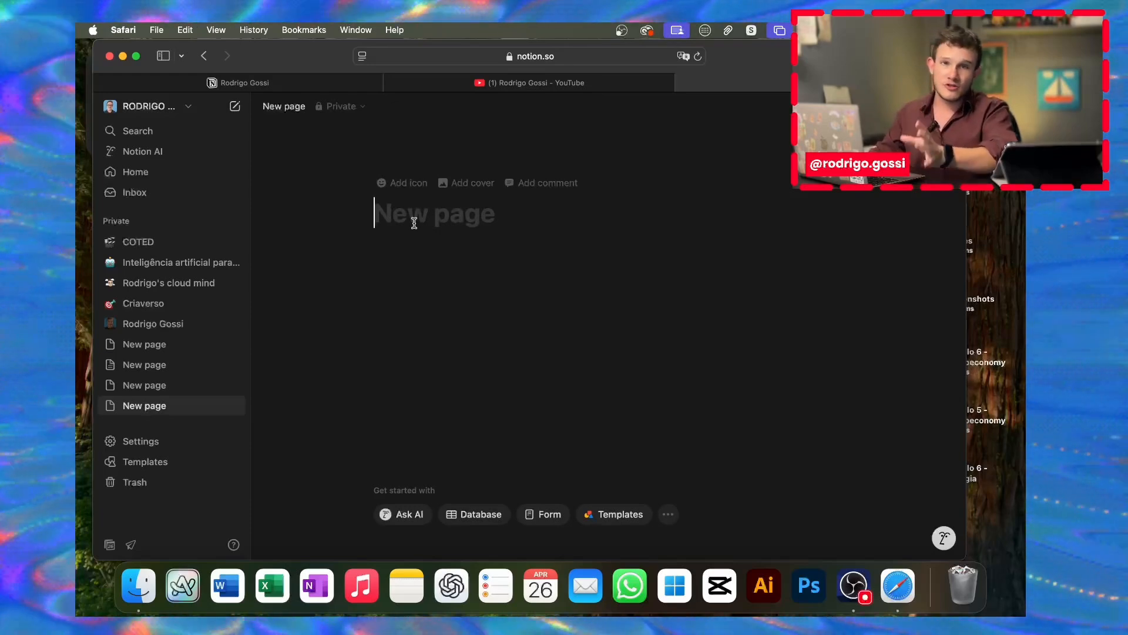
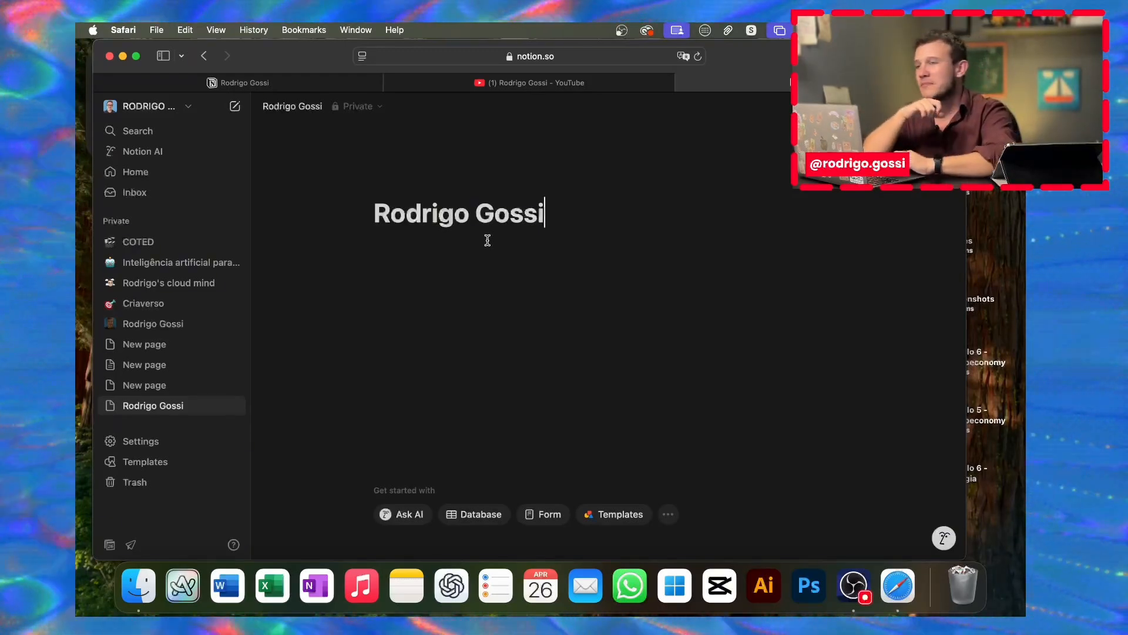
{"action": "left_click", "coordinate": [214, 107]}
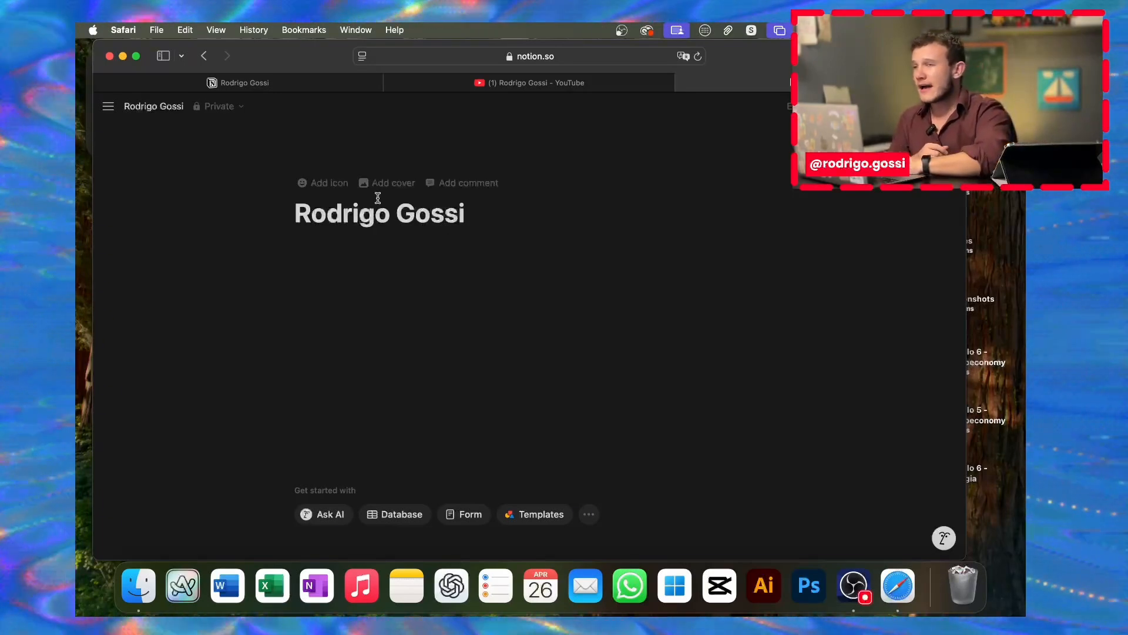
Step: Set the page icon to the grinning-face emoji
{"action": "left_click", "coordinate": [337, 195]}
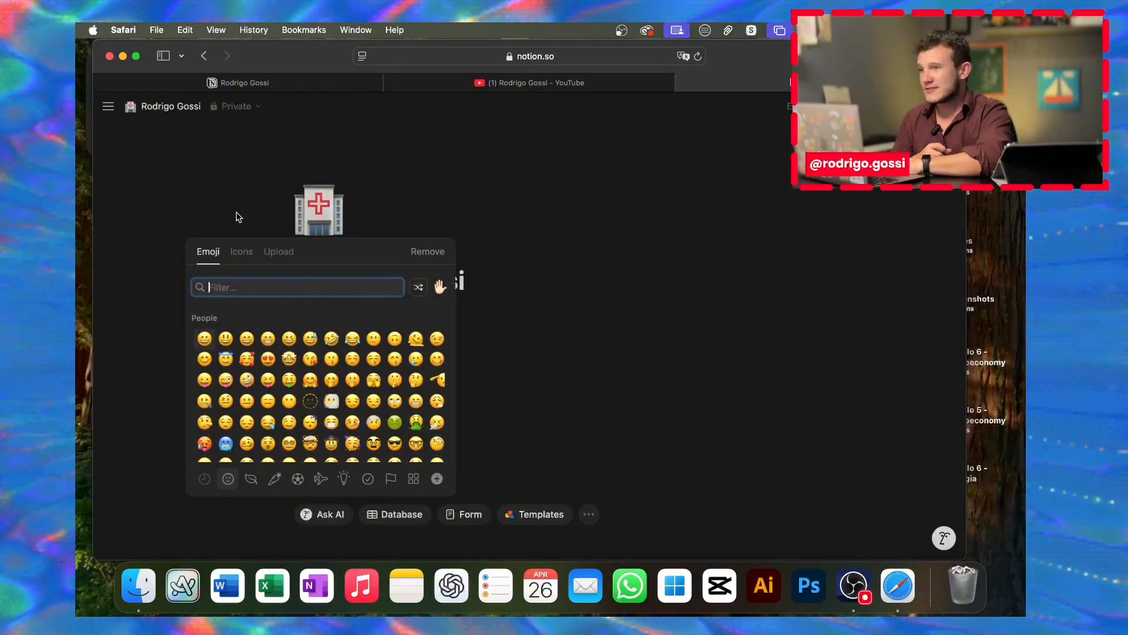
{"action": "left_click", "coordinate": [238, 216]}
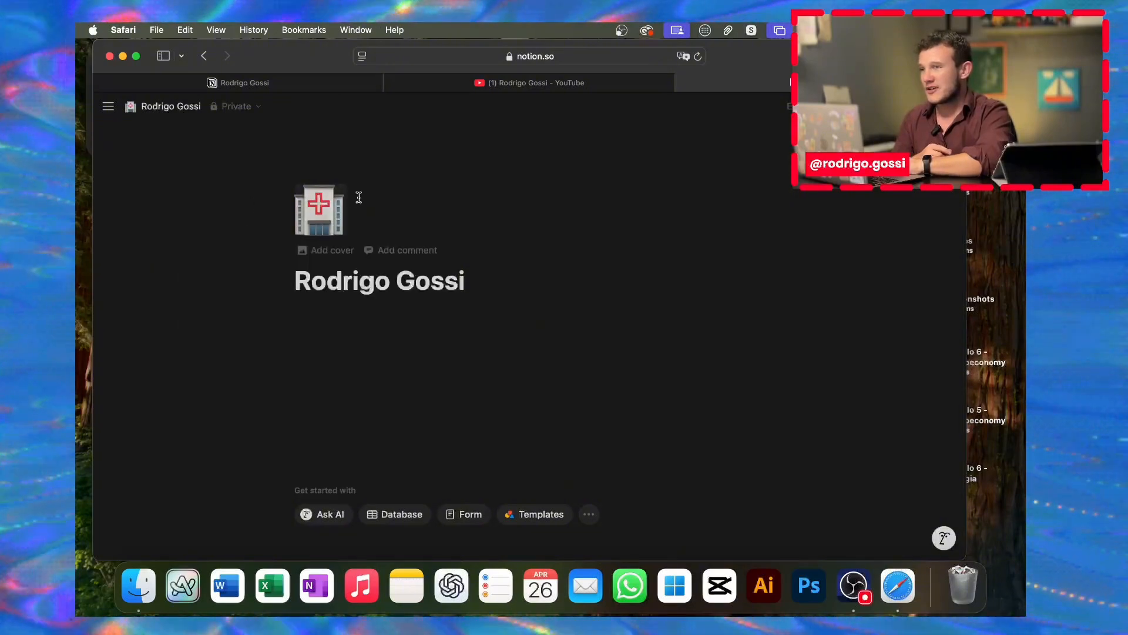
{"action": "left_click", "coordinate": [322, 229]}
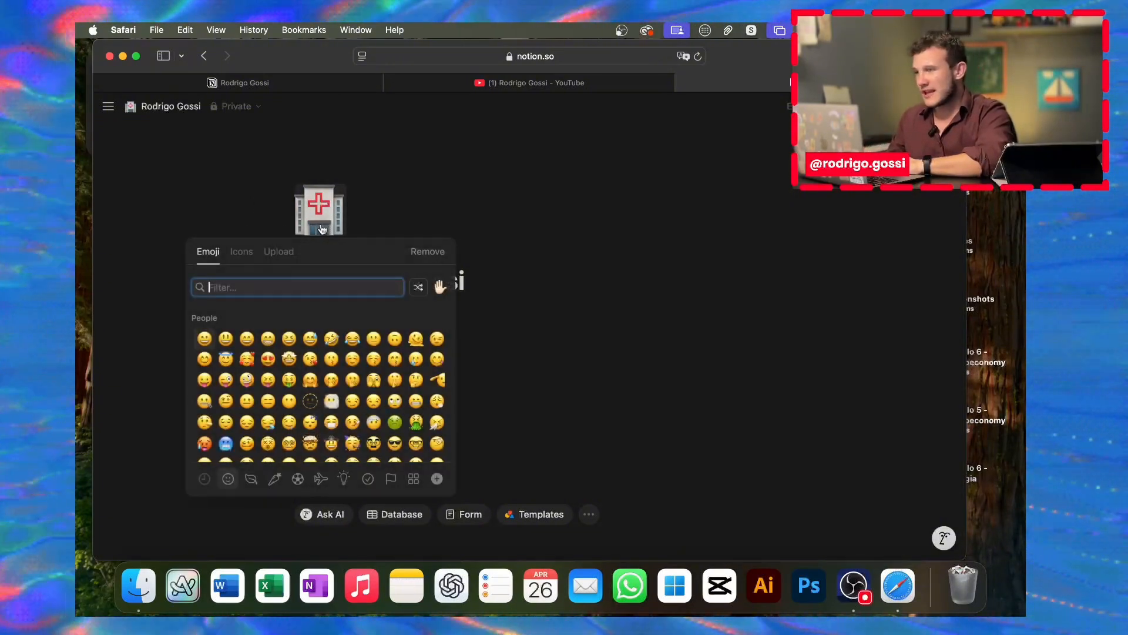
{"action": "scroll", "coordinate": [277, 347], "scroll_direction": "down", "scroll_amount": 3}
{"action": "scroll", "coordinate": [276, 346], "scroll_direction": "up", "scroll_amount": 3}
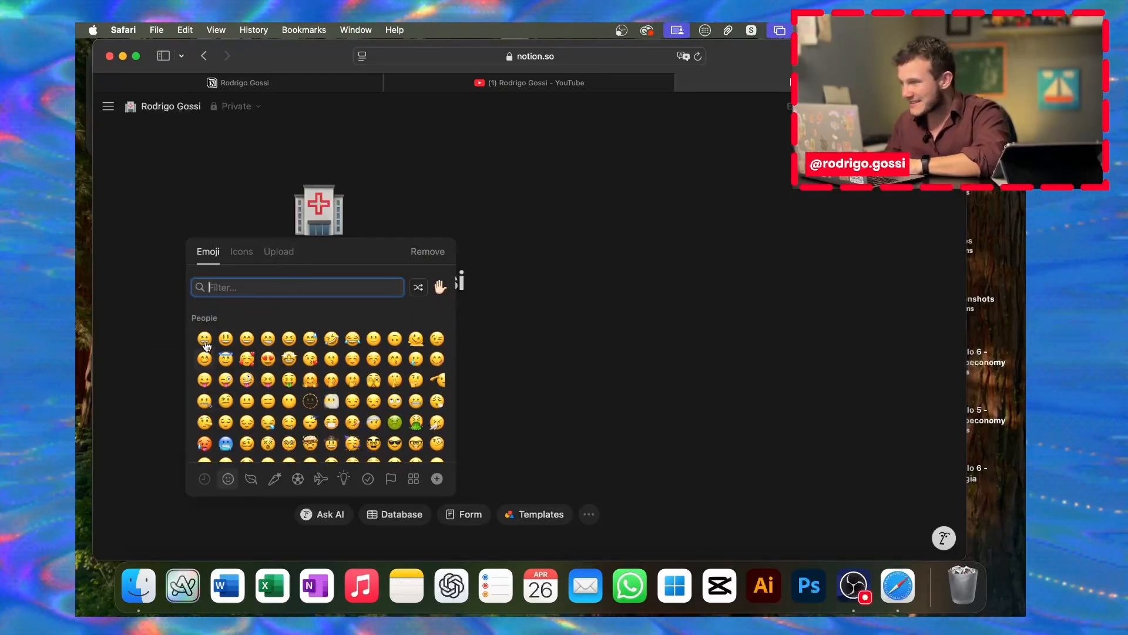
{"action": "left_click", "coordinate": [204, 339]}
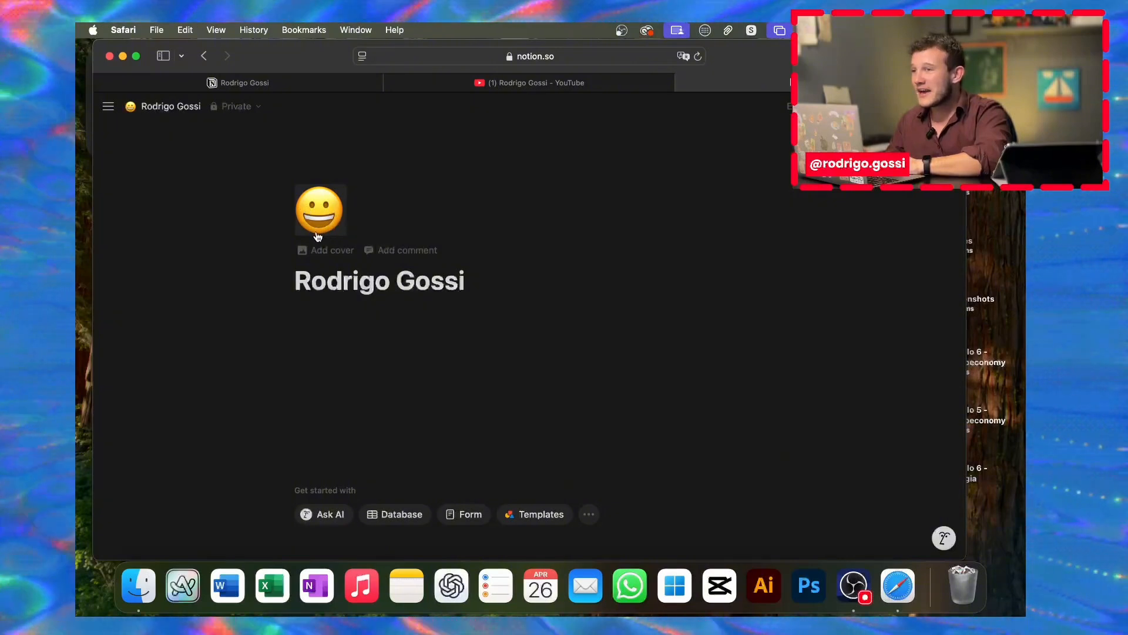
Step: Add a violin still-life cover image, comparing against the published portfolio in another tab
{"action": "left_click", "coordinate": [344, 259]}
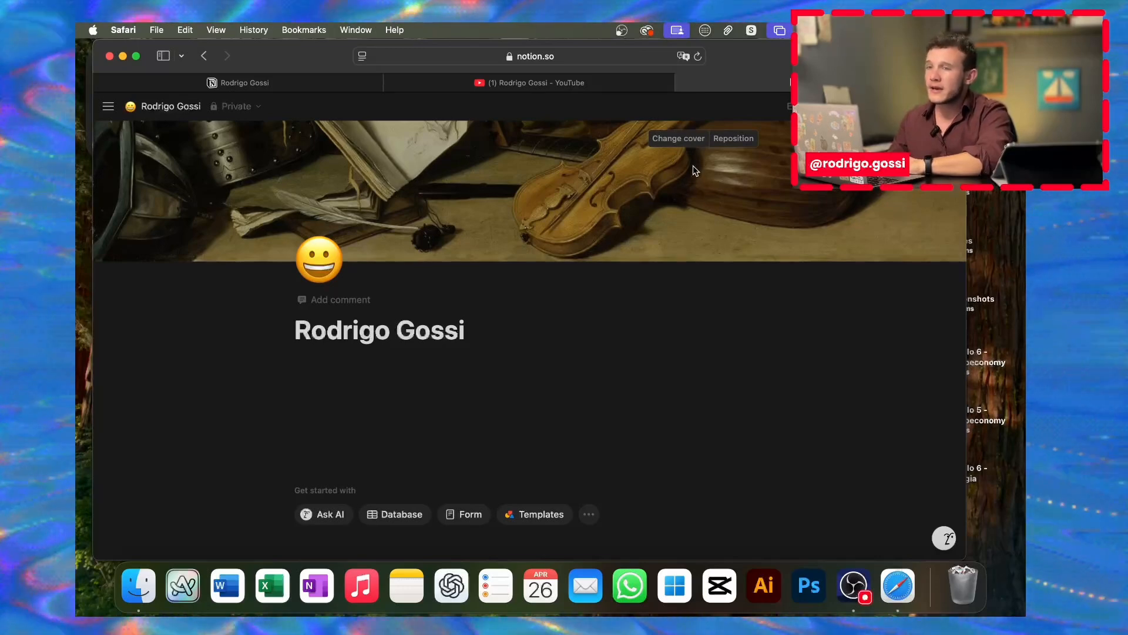
{"action": "left_click", "coordinate": [323, 87]}
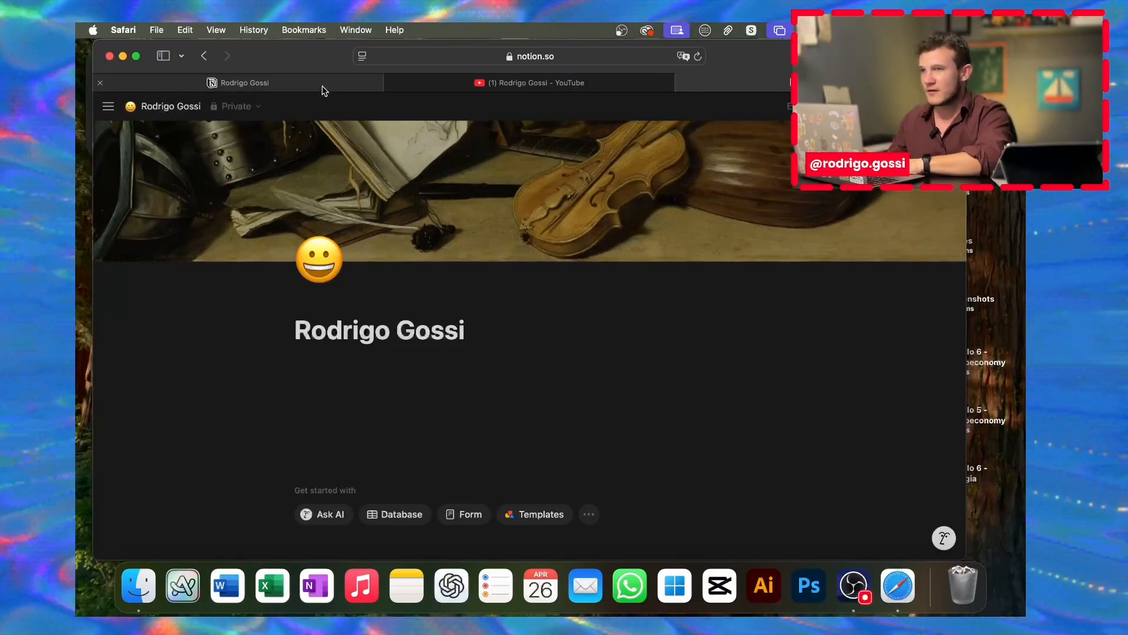
{"action": "scroll", "coordinate": [452, 222], "scroll_direction": "up", "scroll_amount": 1}
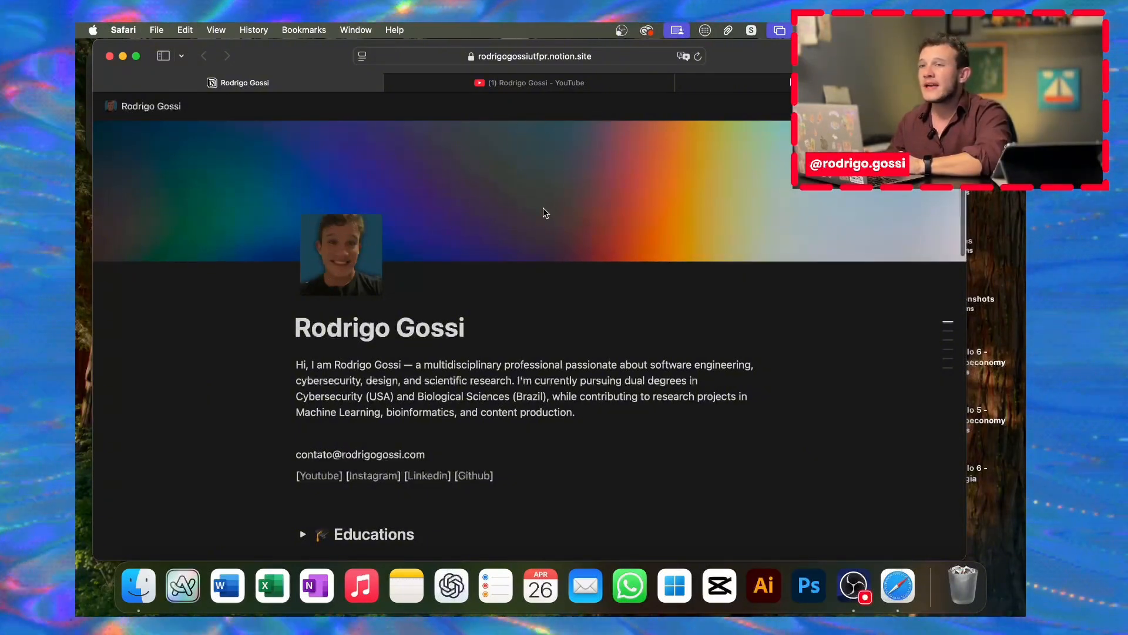
{"action": "left_click", "coordinate": [817, 82]}
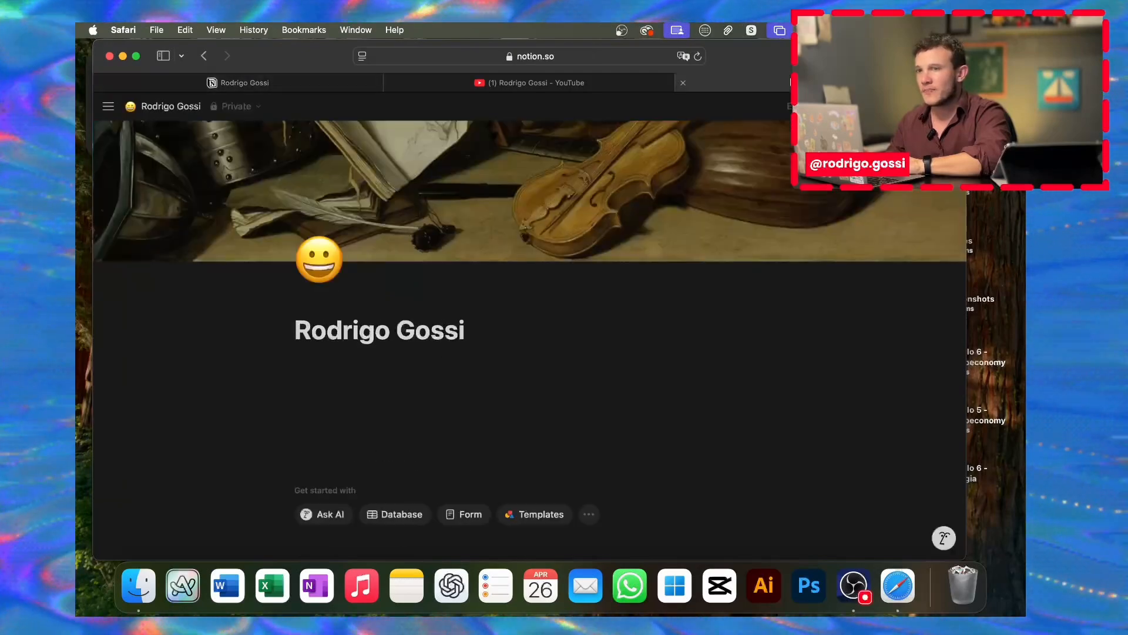
Step: Open the page icon picker on its Upload tab for a custom image
{"action": "left_click", "coordinate": [324, 258]}
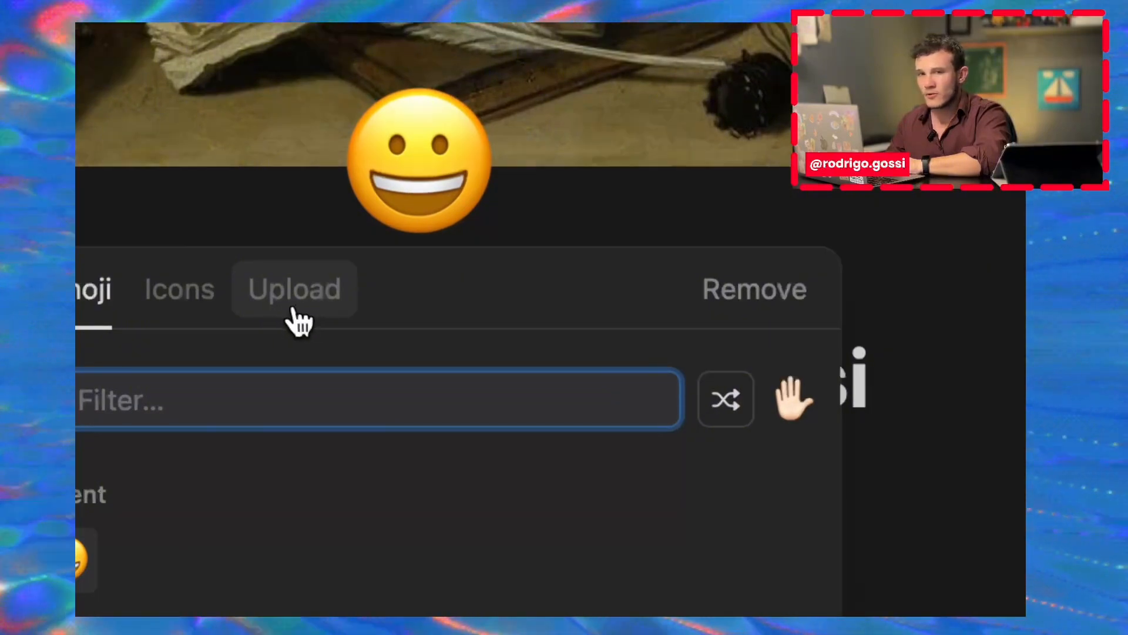
{"action": "left_click", "coordinate": [297, 323]}
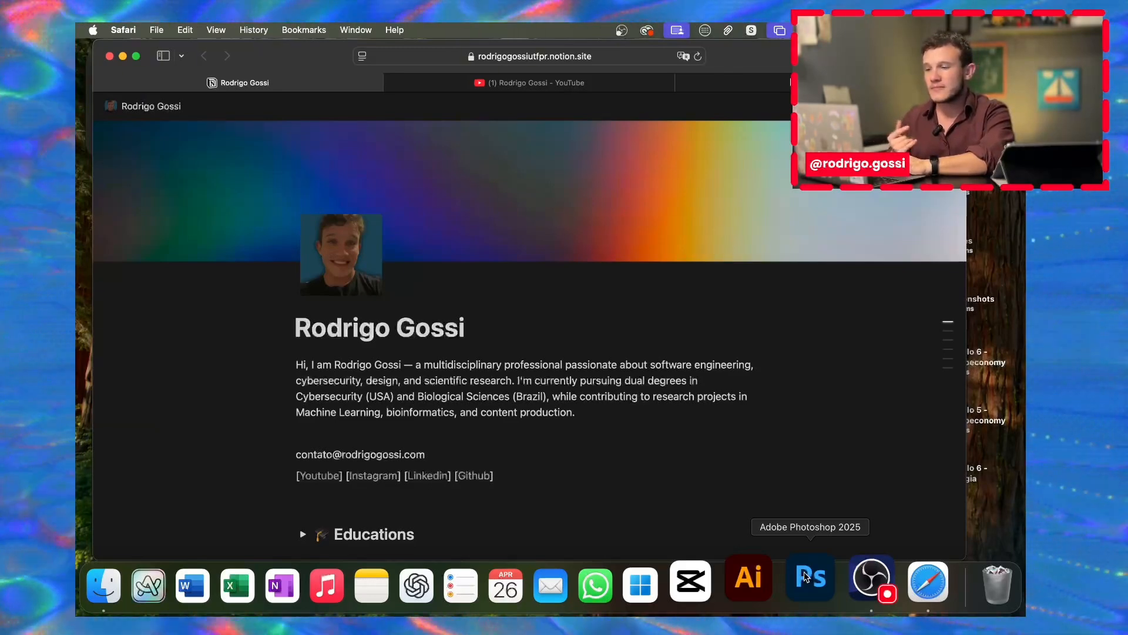
Step: Launch Photoshop from the Dock to prepare the profile photo
{"action": "left_click", "coordinate": [805, 577]}
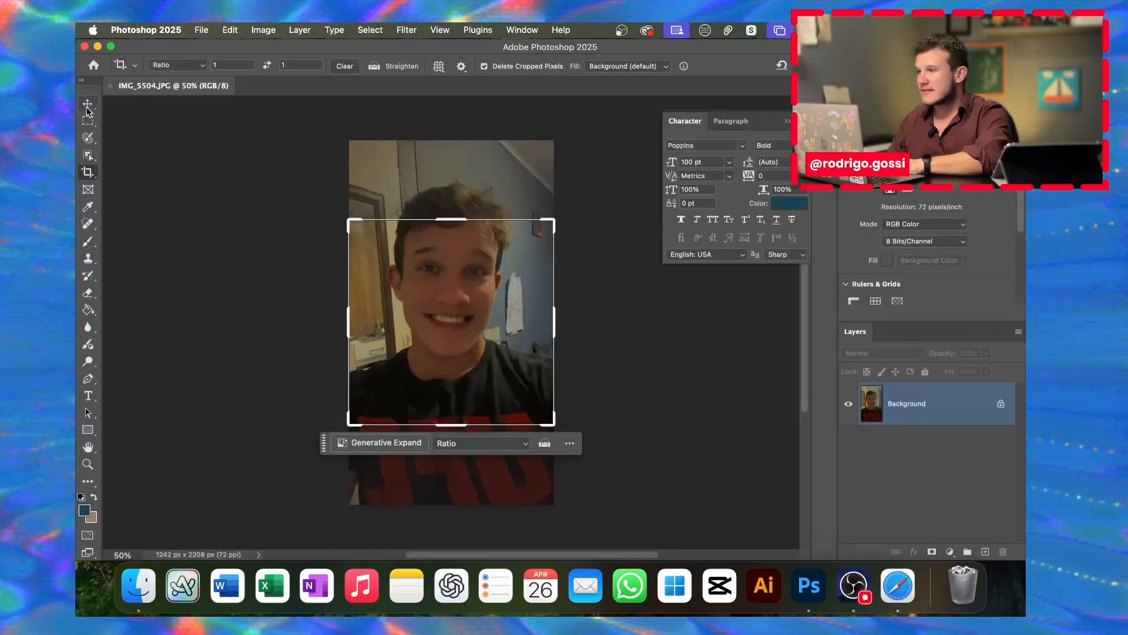
Step: Leave the Crop tool, remove the portrait's background, and deselect the layer
{"action": "key", "text": "v"}
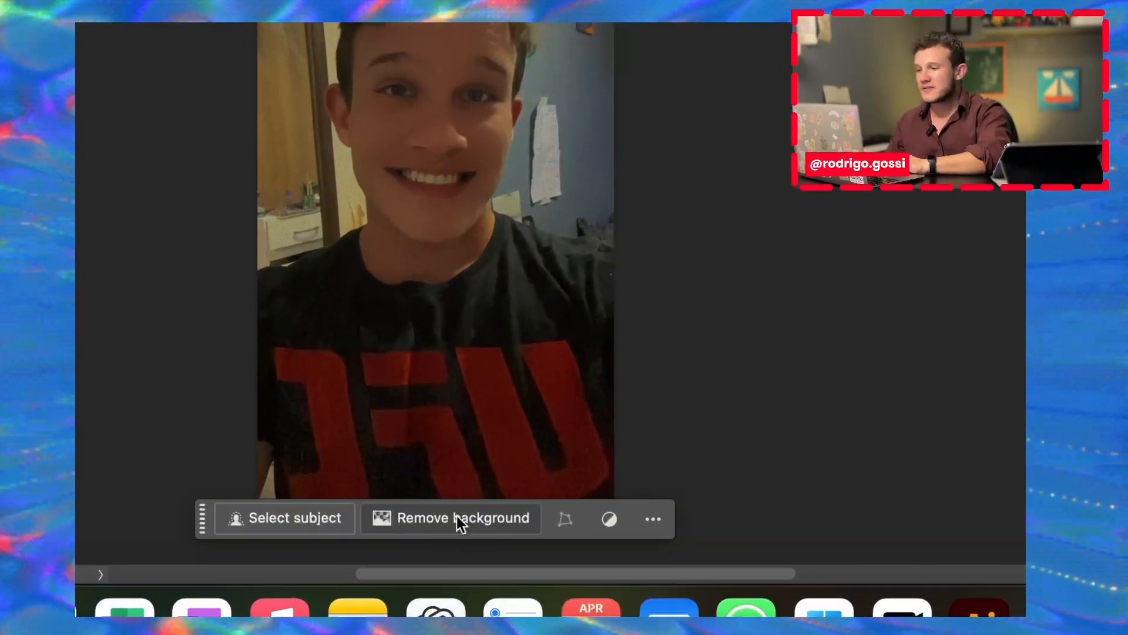
{"action": "scroll", "coordinate": [459, 520], "scroll_direction": "up", "scroll_amount": 10}
{"action": "scroll", "coordinate": [459, 521], "scroll_direction": "down", "scroll_amount": 12}
{"action": "scroll", "coordinate": [456, 514], "scroll_direction": "up", "scroll_amount": 5}
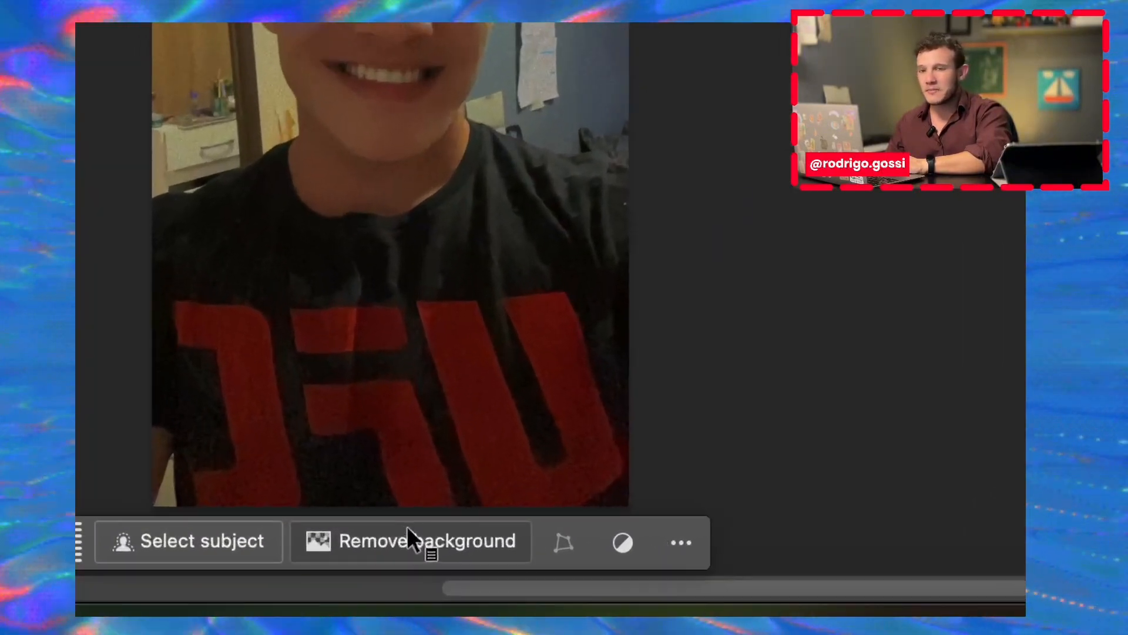
{"action": "left_click", "coordinate": [405, 535]}
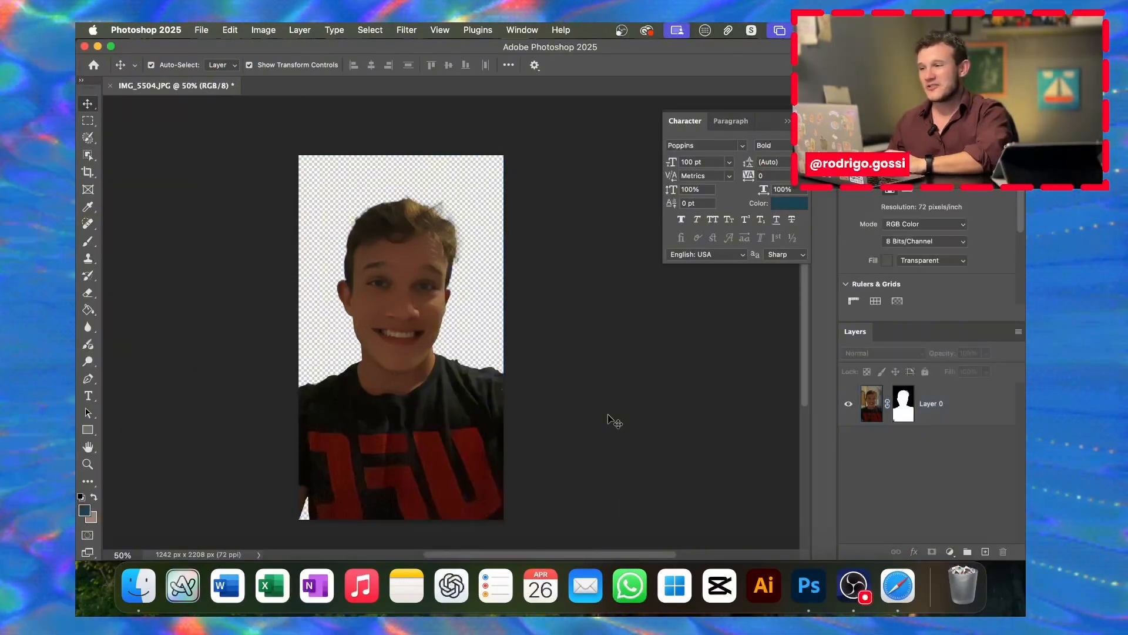
{"action": "left_click", "coordinate": [959, 427]}
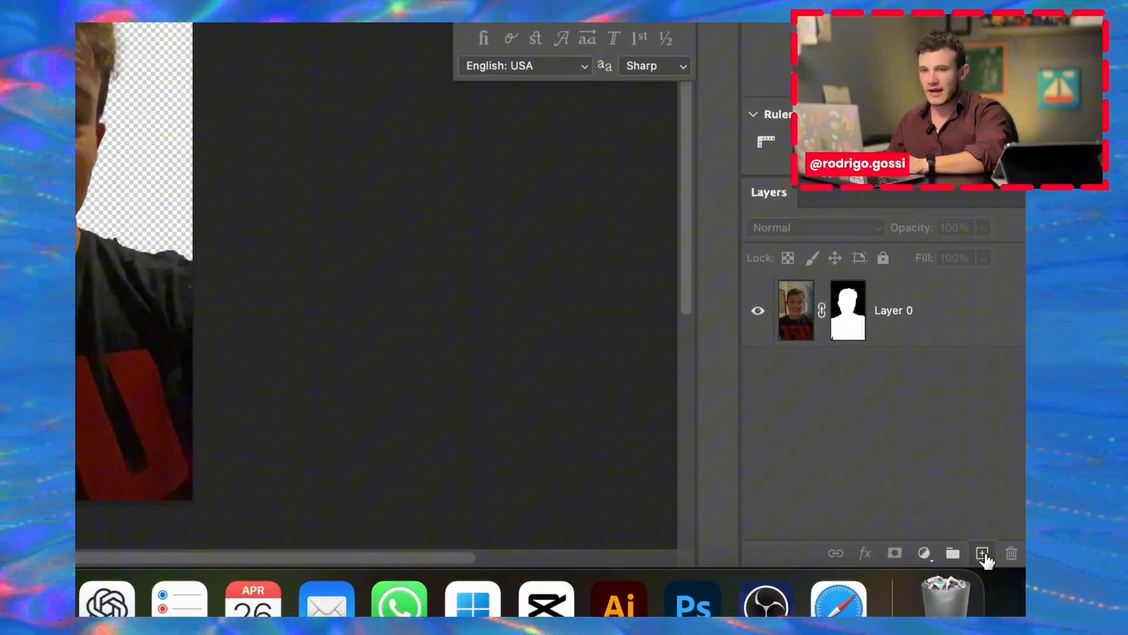
Step: Add a new layer beneath the portrait and fill it with dark blue 1c4353
{"action": "left_click", "coordinate": [982, 553]}
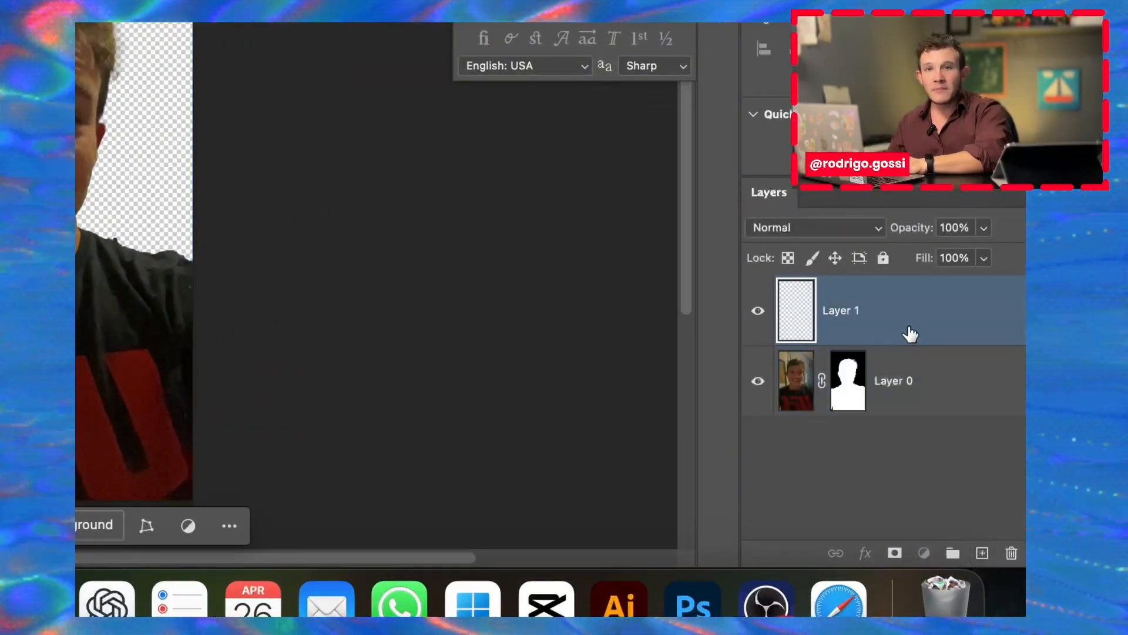
{"action": "left_click_drag", "start_coordinate": [911, 333], "coordinate": [900, 422]}
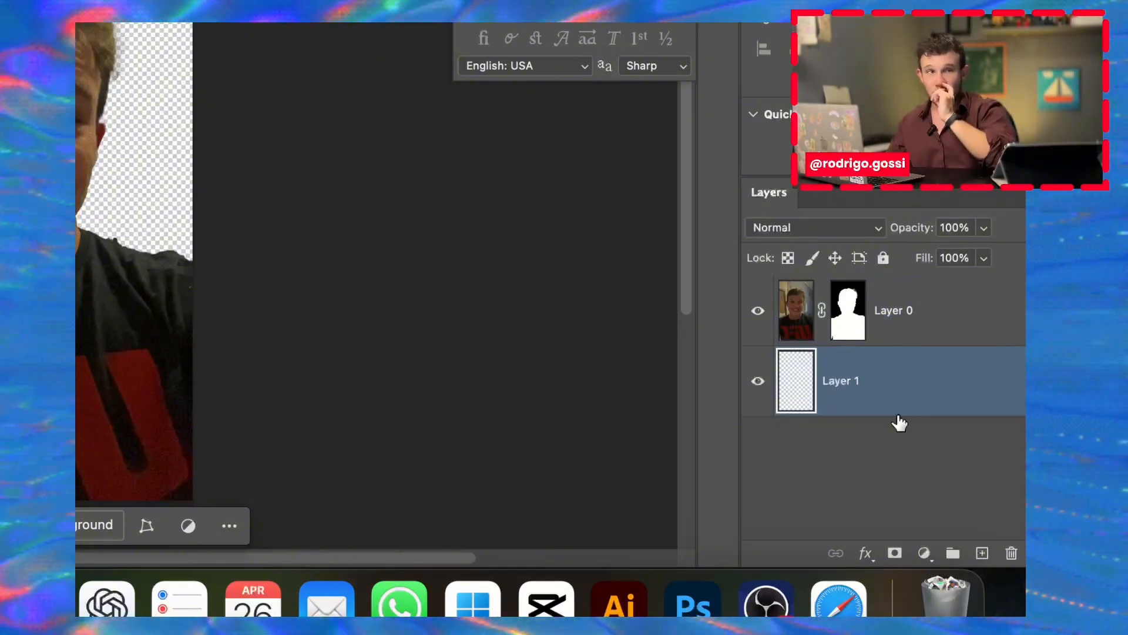
{"action": "left_click", "coordinate": [803, 329], "text": "shift"}
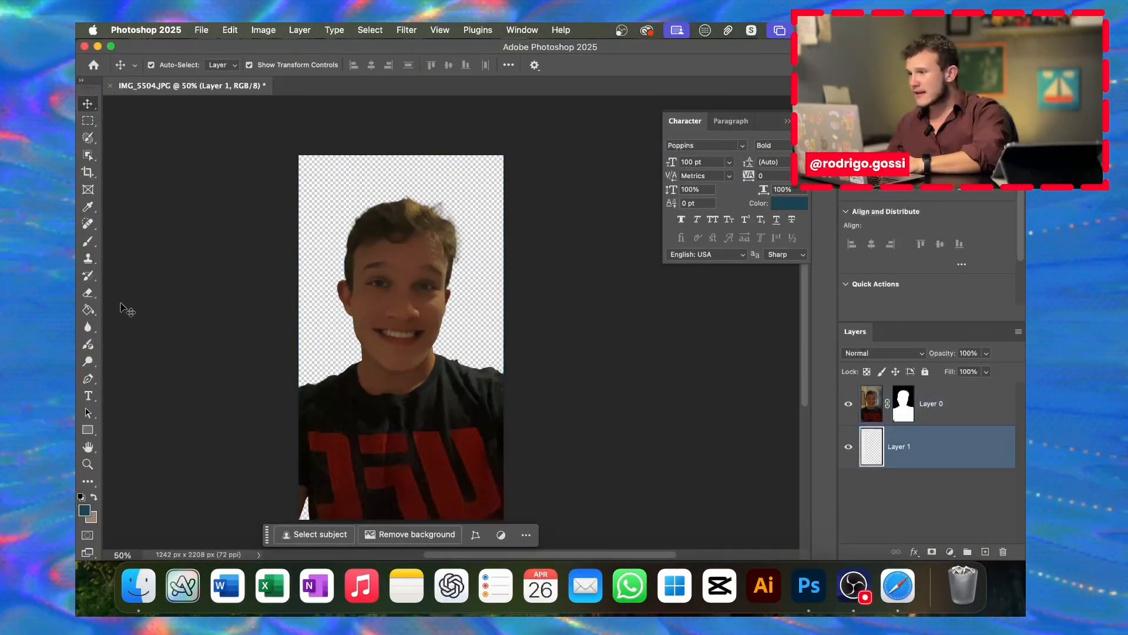
{"action": "left_click", "coordinate": [88, 310]}
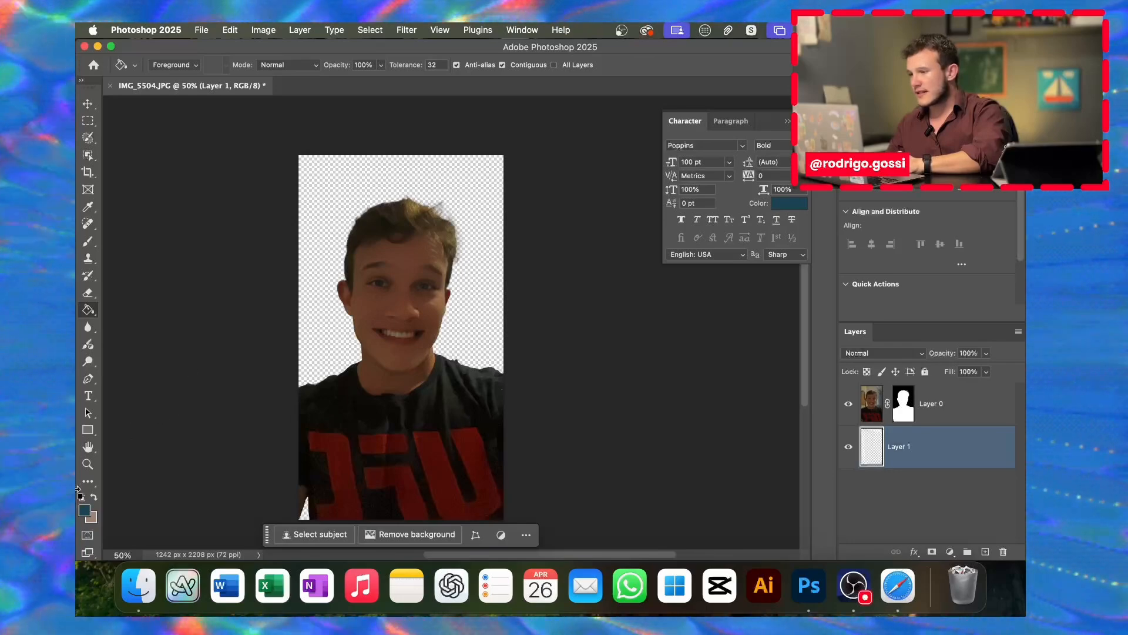
{"action": "left_click", "coordinate": [84, 510]}
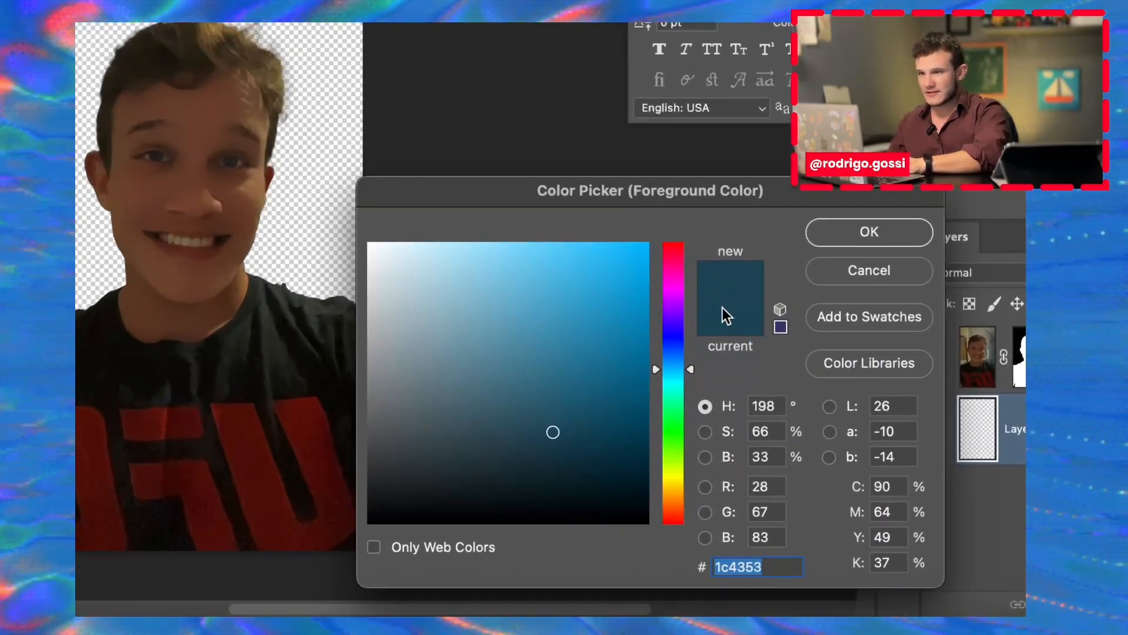
{"action": "left_click", "coordinate": [854, 238]}
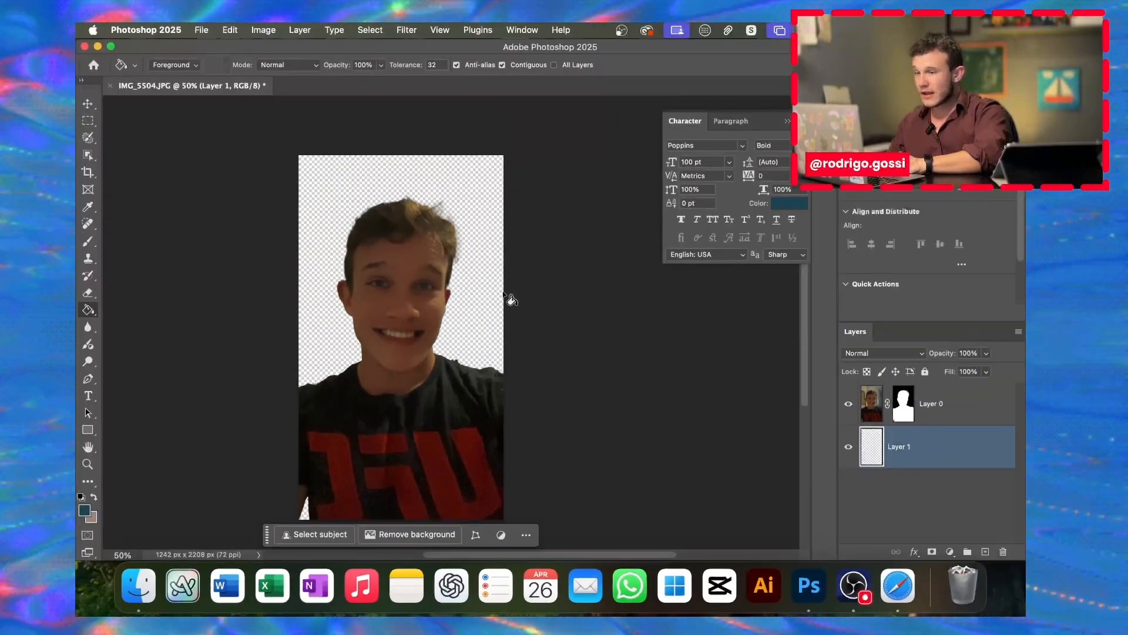
{"action": "left_click", "coordinate": [408, 191]}
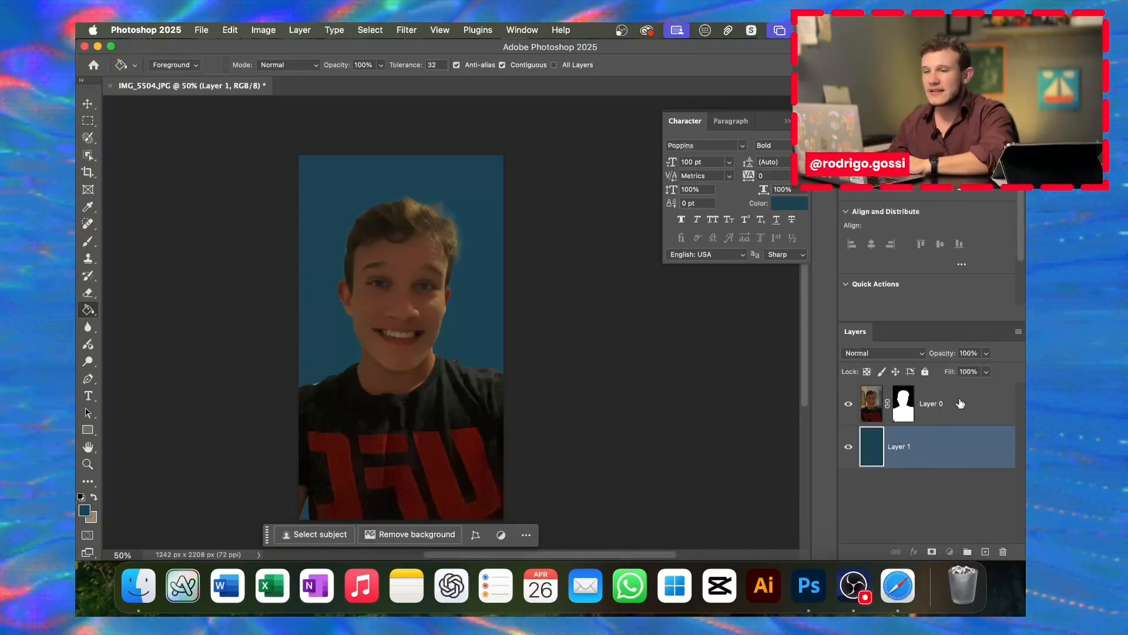
Step: Apply a Drop Shadow (77% opacity, size 92 px) to Layer 0's portrait
{"action": "double_click", "coordinate": [957, 398]}
{"action": "left_click_drag", "start_coordinate": [715, 150], "coordinate": [629, 71]}
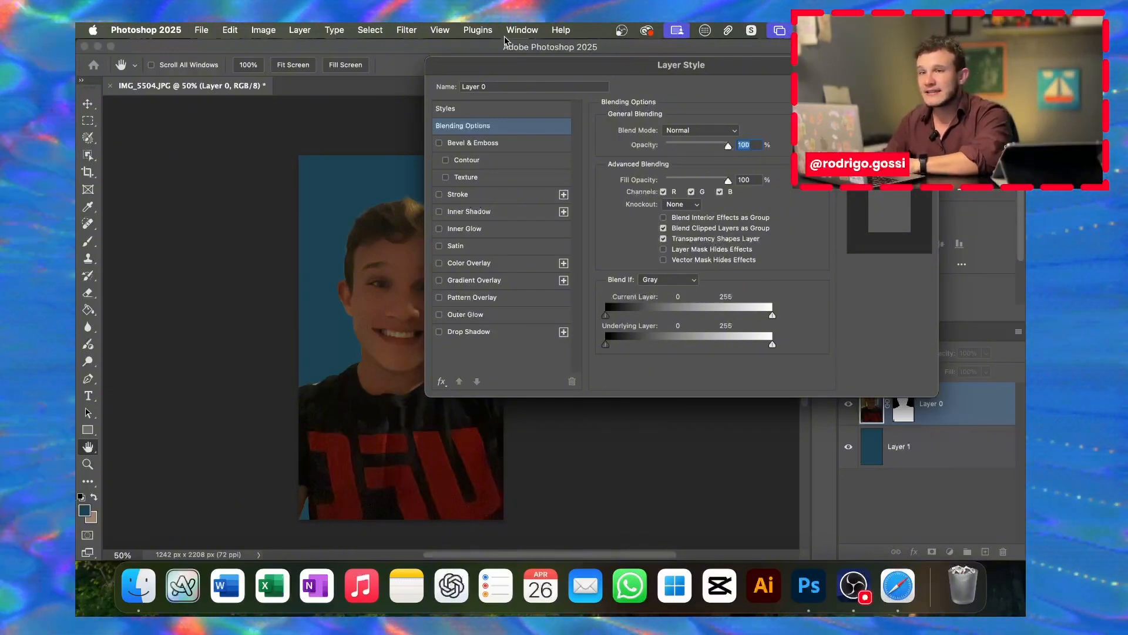
{"action": "left_click_drag", "start_coordinate": [518, 66], "coordinate": [304, 69]}
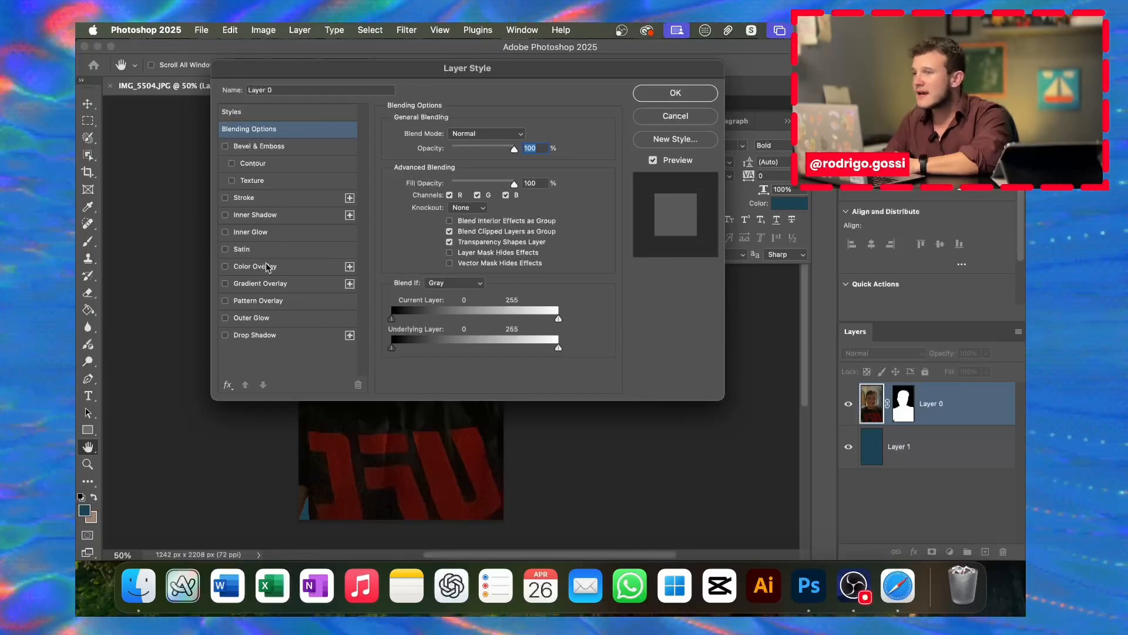
{"action": "left_click", "coordinate": [226, 336]}
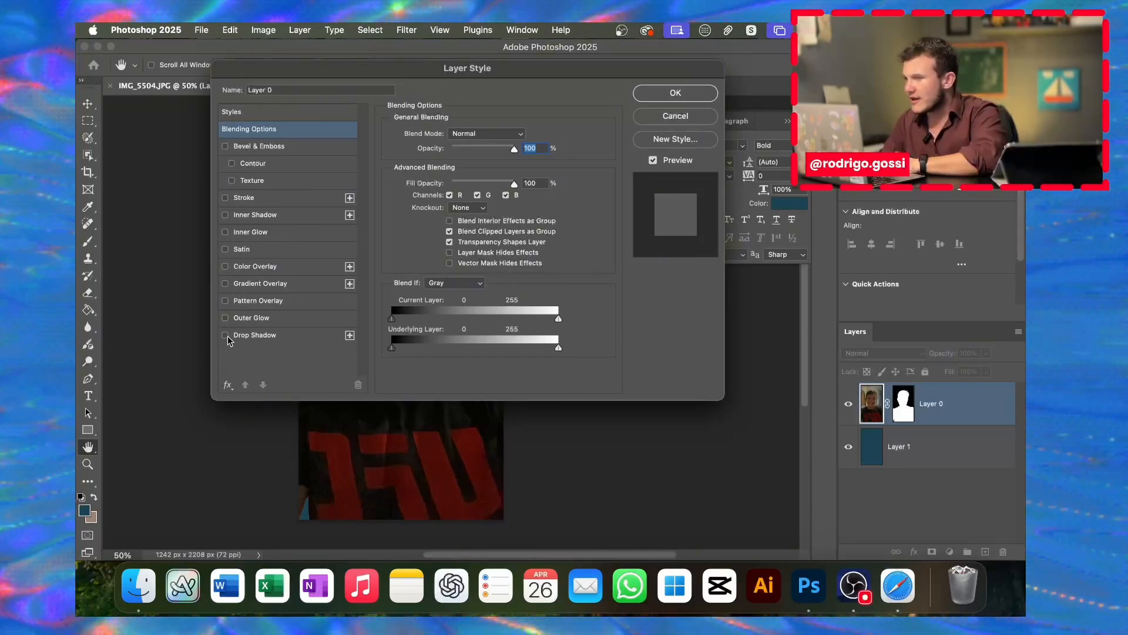
{"action": "left_click_drag", "start_coordinate": [344, 77], "coordinate": [624, 142]}
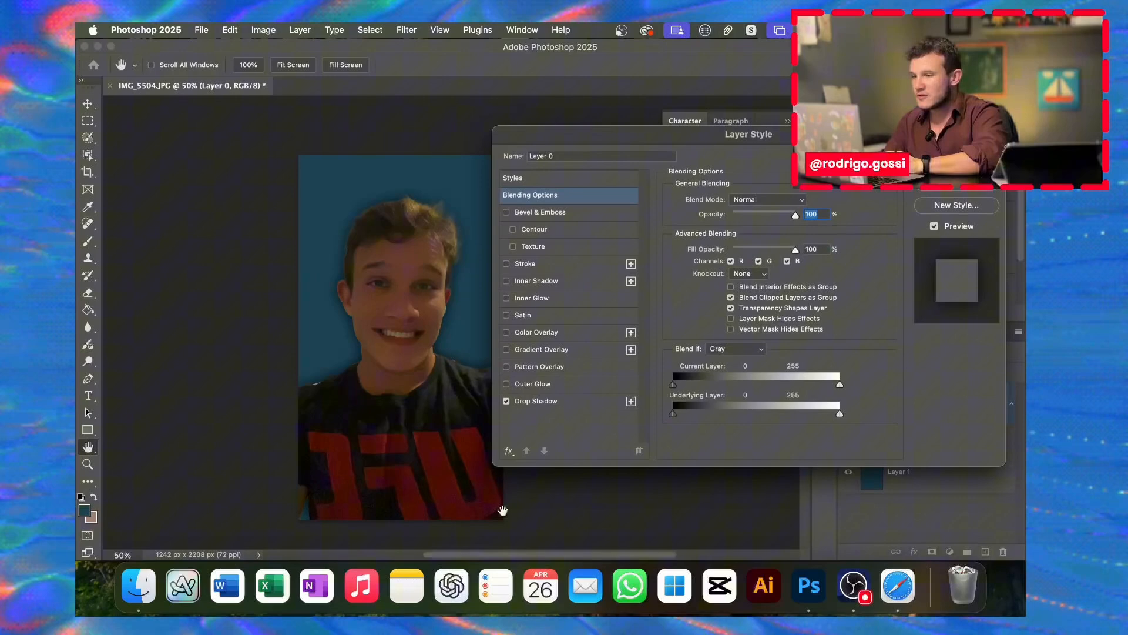
{"action": "left_click", "coordinate": [505, 402]}
{"action": "left_click", "coordinate": [506, 402]}
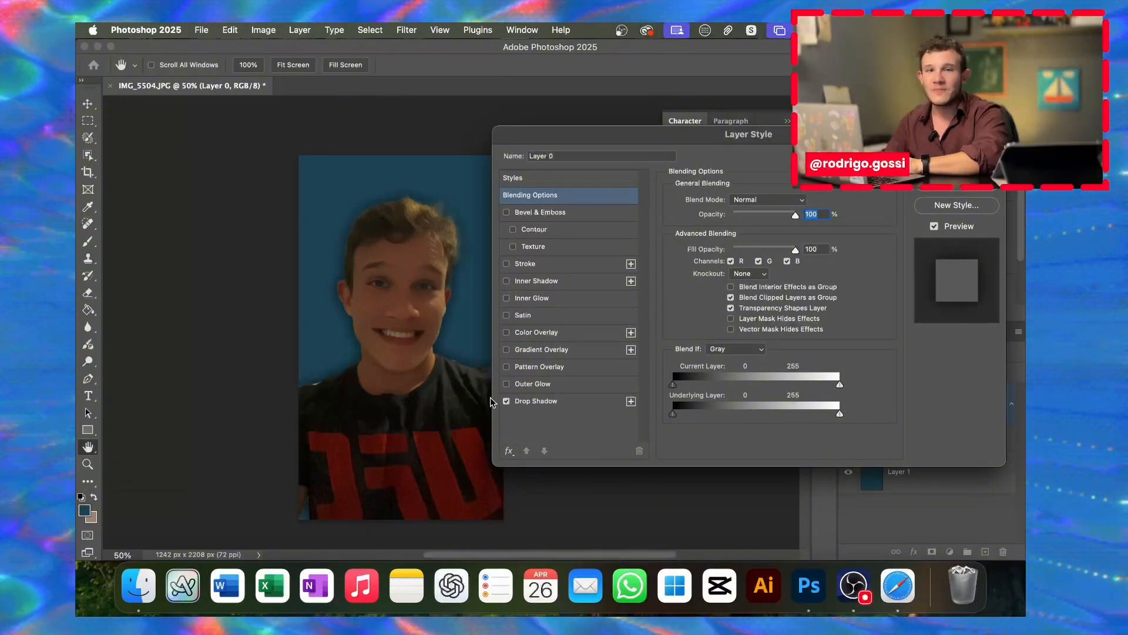
{"action": "left_click", "coordinate": [579, 403]}
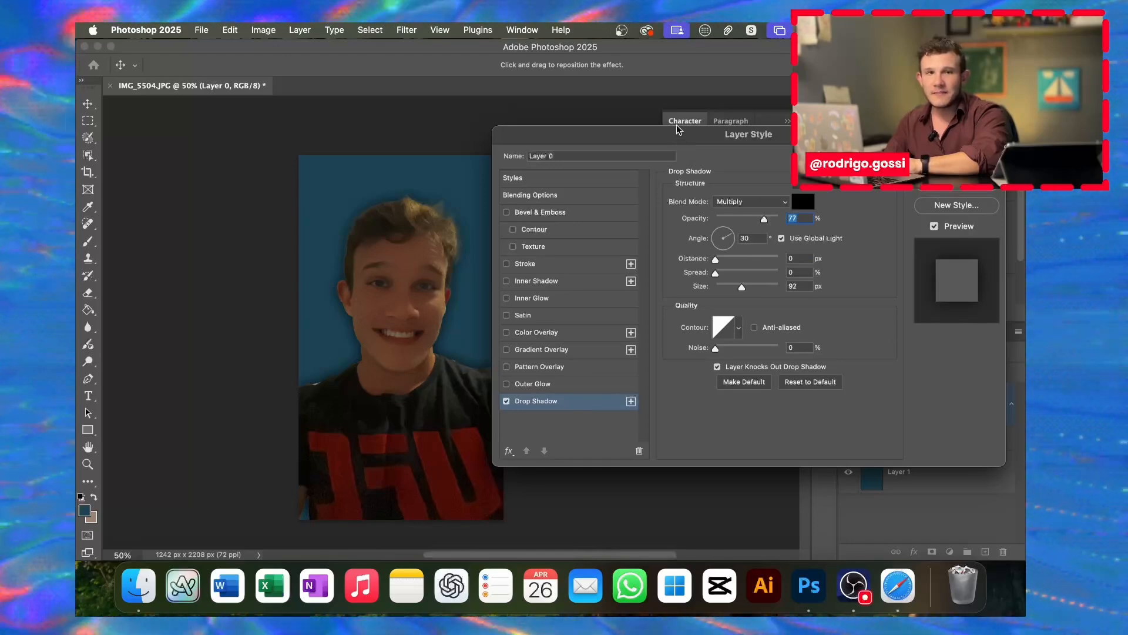
{"action": "left_click_drag", "start_coordinate": [680, 138], "coordinate": [608, 136]}
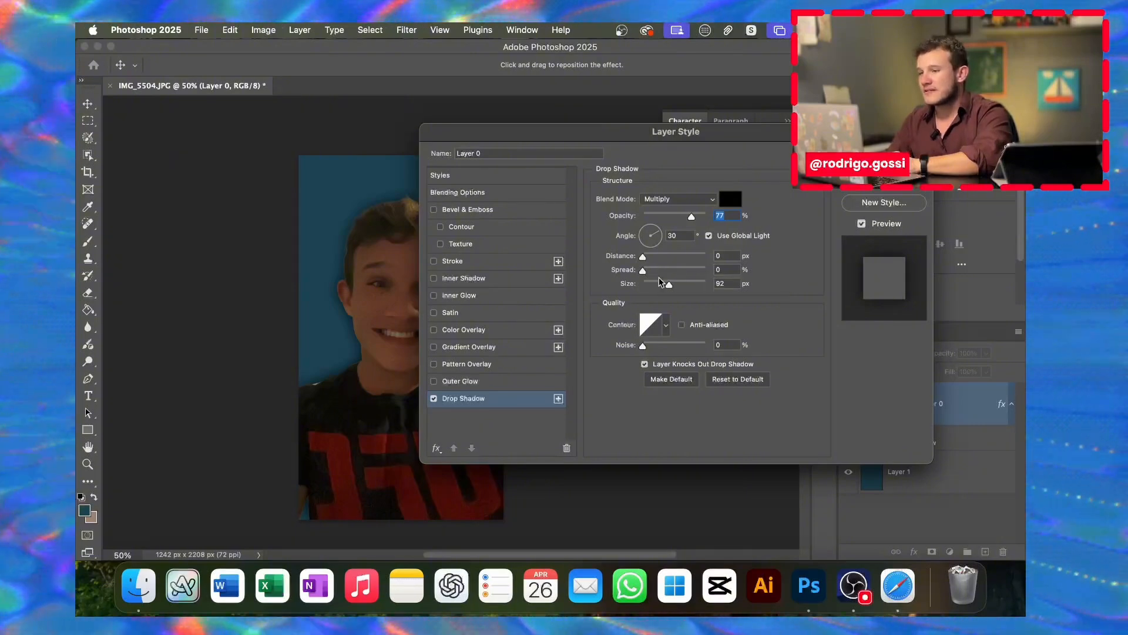
{"action": "left_click_drag", "start_coordinate": [585, 137], "coordinate": [547, 169]}
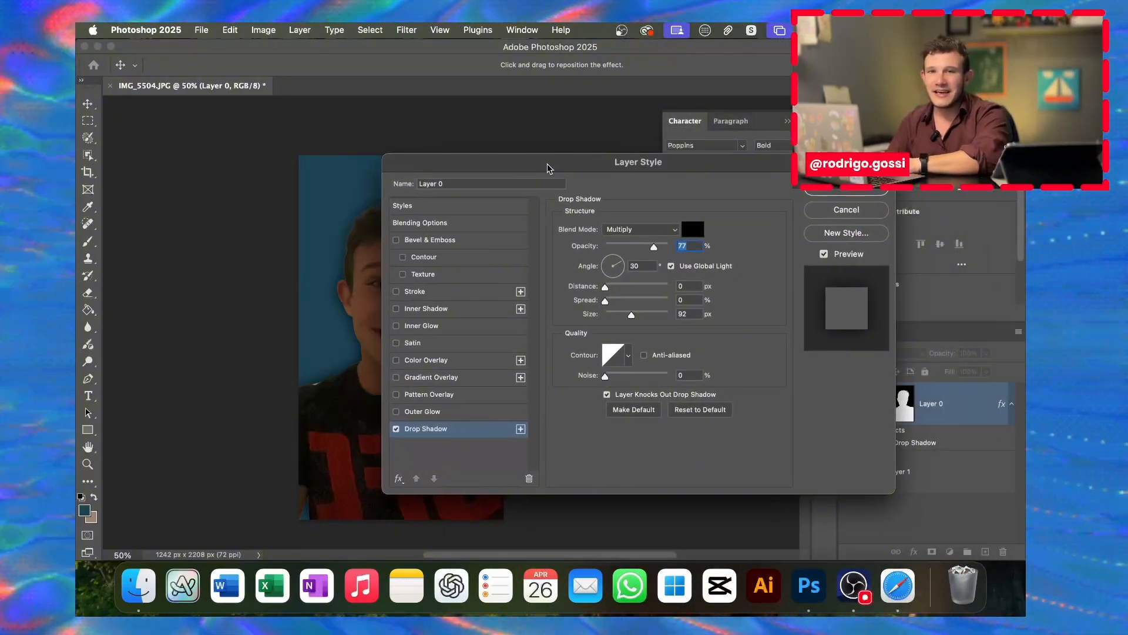
{"action": "left_click", "coordinate": [846, 193]}
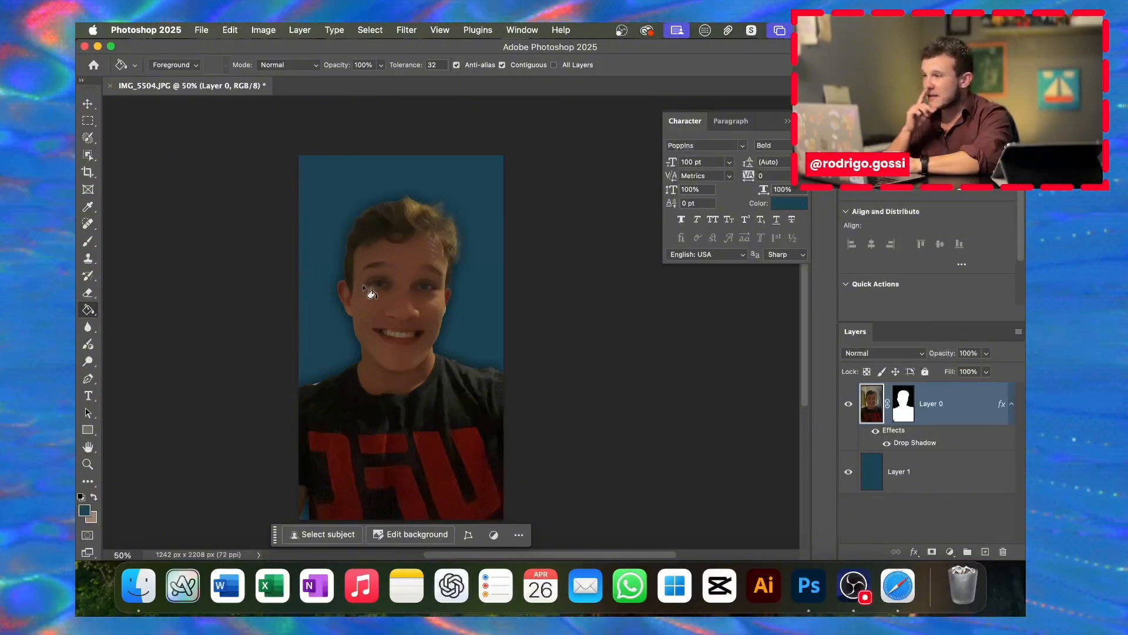
Step: Crop the portrait to a 1:1 square, shifting the photo slightly down in the frame
{"action": "left_click", "coordinate": [87, 173]}
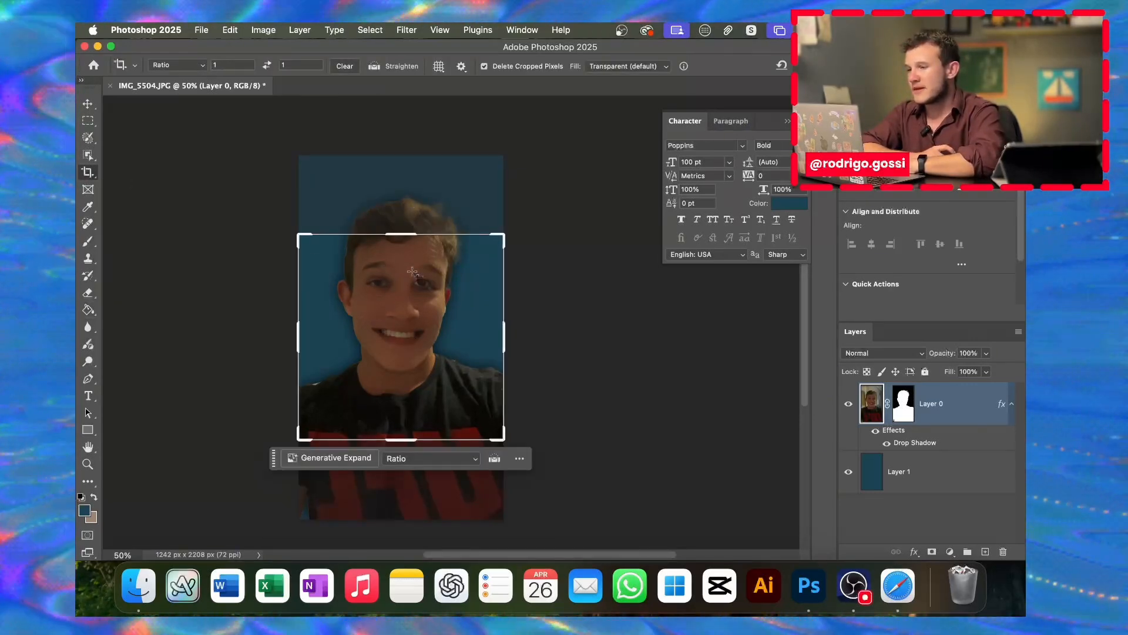
{"action": "left_click", "coordinate": [439, 460]}
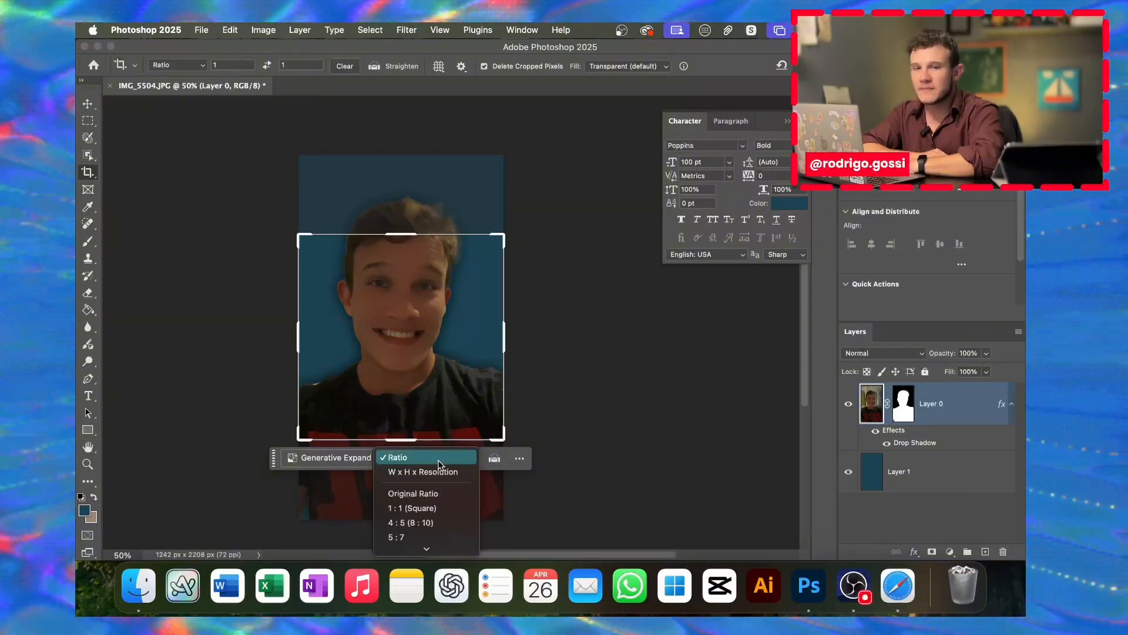
{"action": "left_click", "coordinate": [421, 509]}
{"action": "mouse_move", "coordinate": [430, 332]}
{"action": "left_mouse_down"}
{"action": "mouse_move", "coordinate": [432, 357]}
{"action": "mouse_move", "coordinate": [427, 347]}
{"action": "left_mouse_up"}
{"action": "key", "text": "Return"}
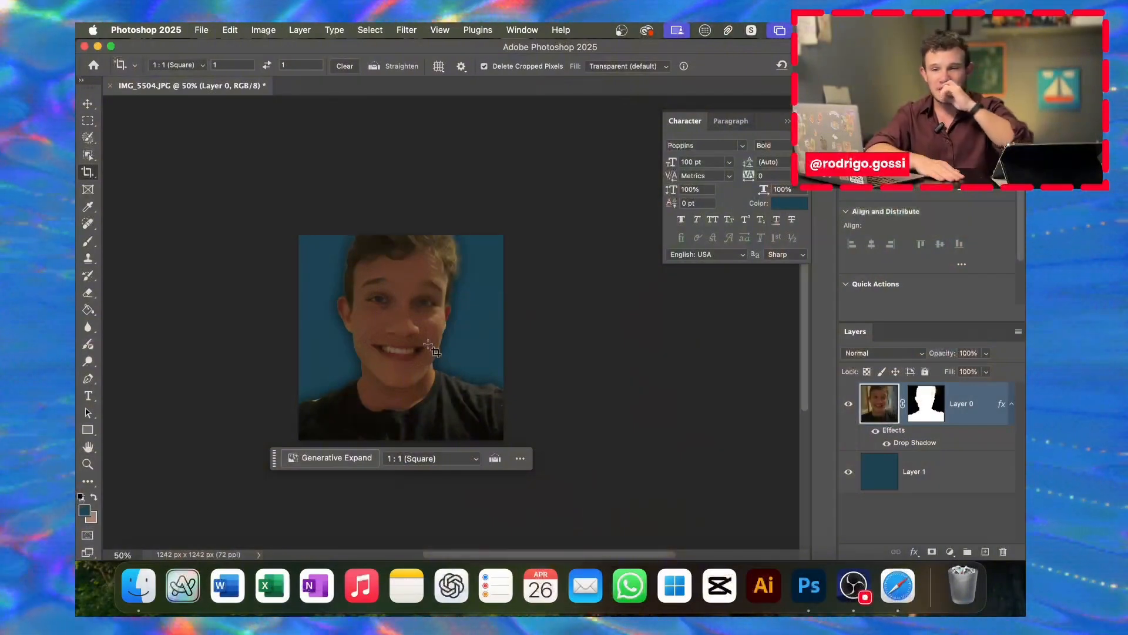
Step: Quit Photoshop without exporting or saving the document
{"action": "left_click", "coordinate": [207, 35]}
{"action": "mouse_move", "coordinate": [329, 240]}
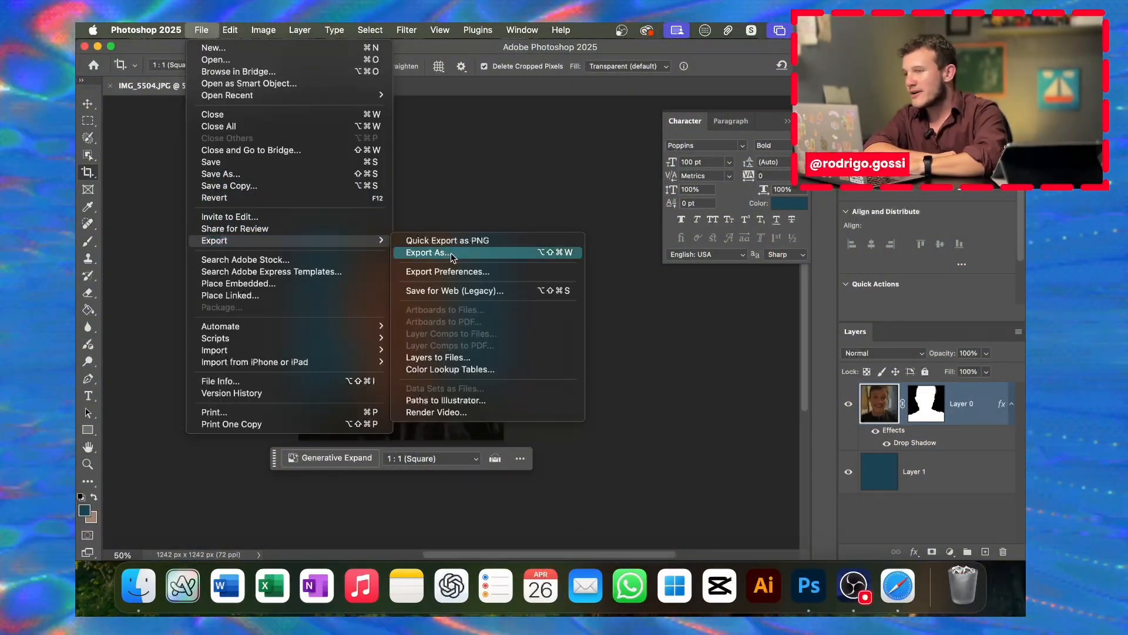
{"action": "left_click", "coordinate": [512, 173]}
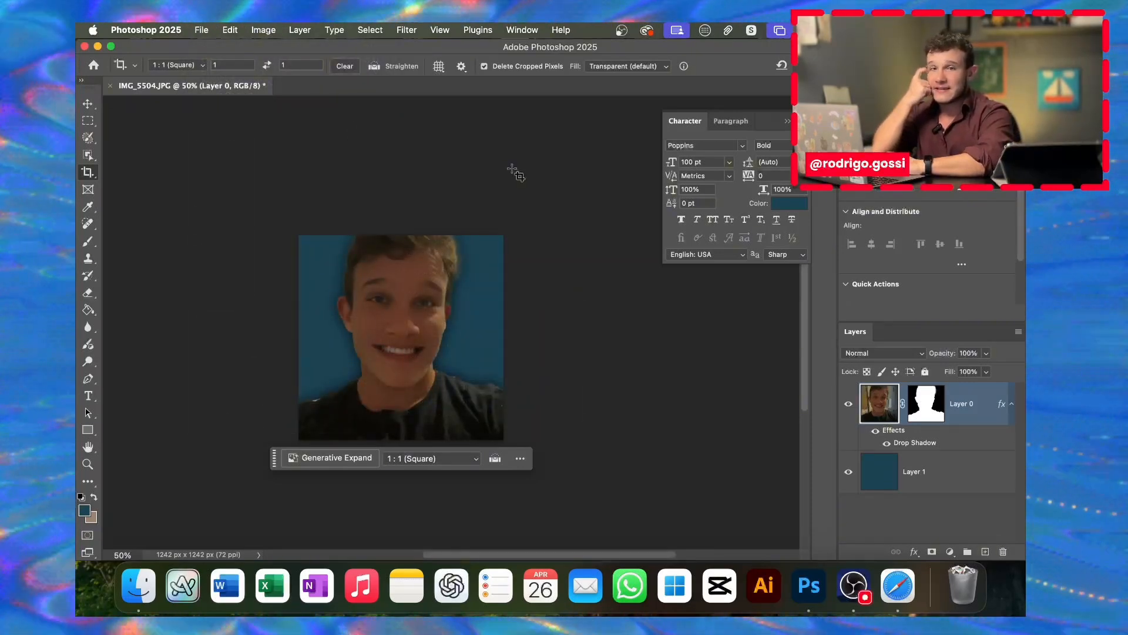
{"action": "left_click", "coordinate": [498, 218]}
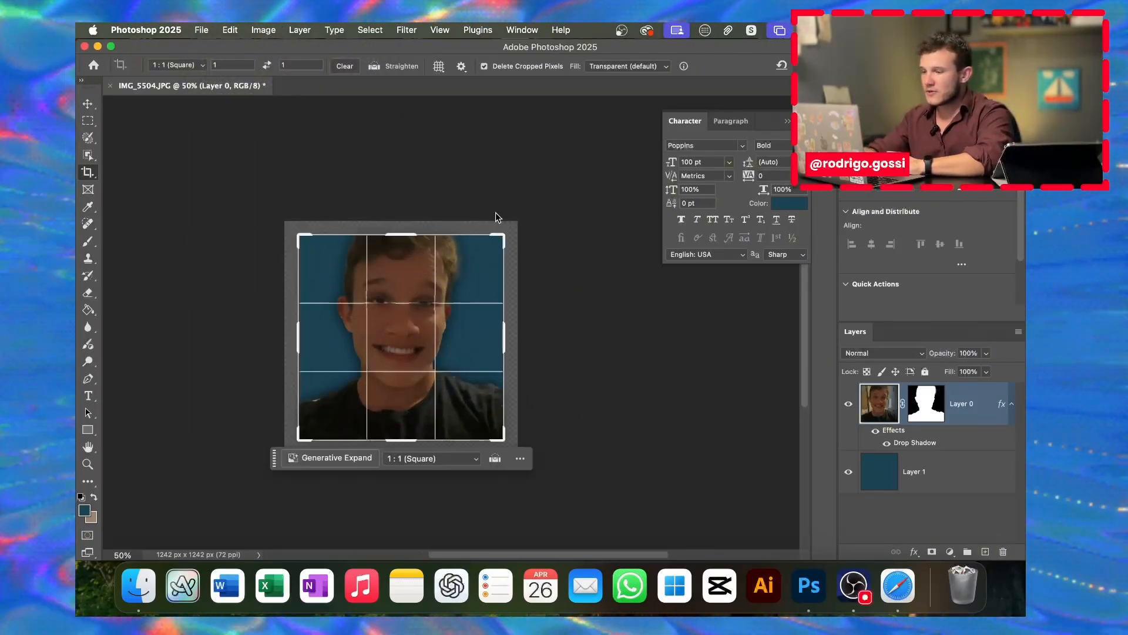
{"action": "key", "text": "super+q"}
{"action": "left_click", "coordinate": [582, 255]}
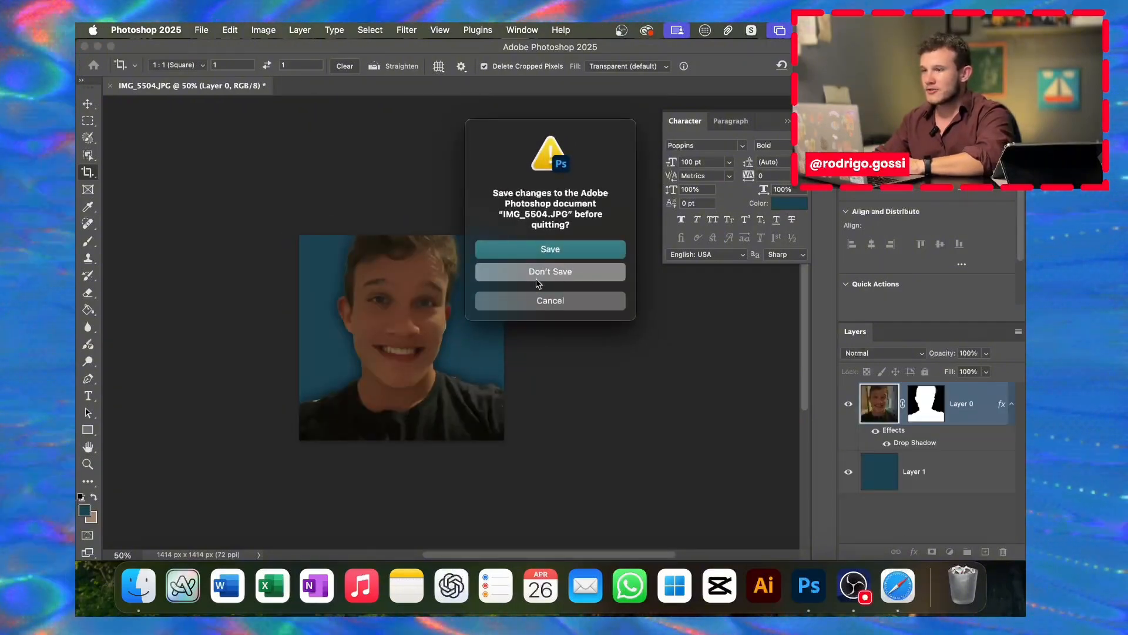
{"action": "left_click", "coordinate": [537, 277]}
Step: Upload the blue-background face photo as the page icon in place of the smiley emoji
{"action": "scroll", "coordinate": [538, 351], "scroll_direction": "down", "scroll_amount": 2}
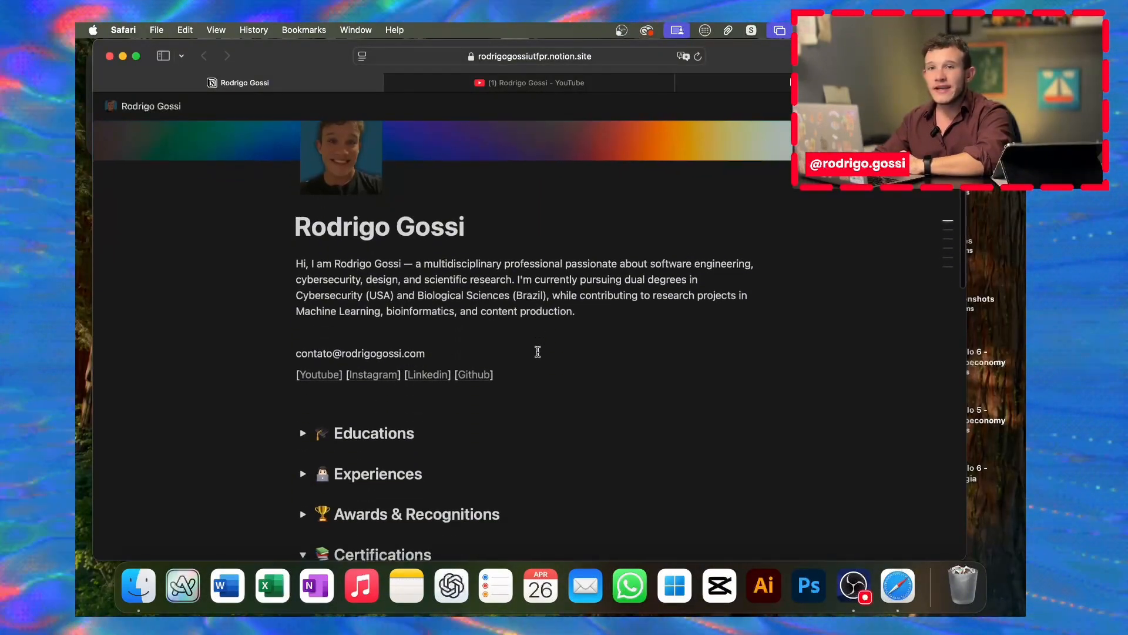
{"action": "scroll", "coordinate": [538, 352], "scroll_direction": "up", "scroll_amount": 2}
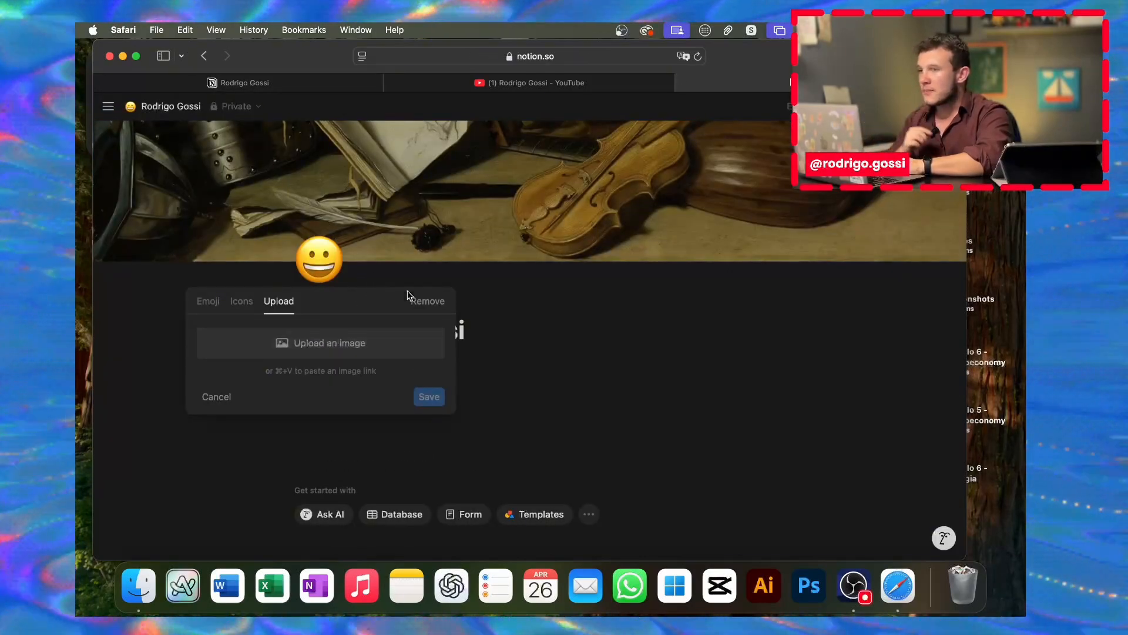
{"action": "left_click", "coordinate": [569, 395]}
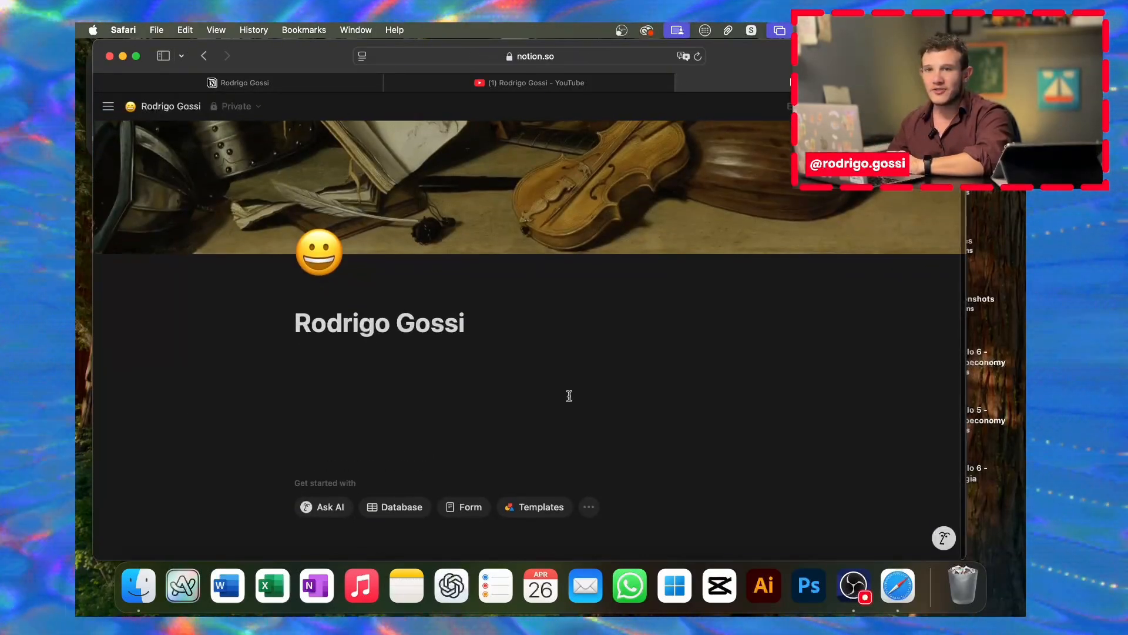
{"action": "left_click", "coordinate": [319, 253]}
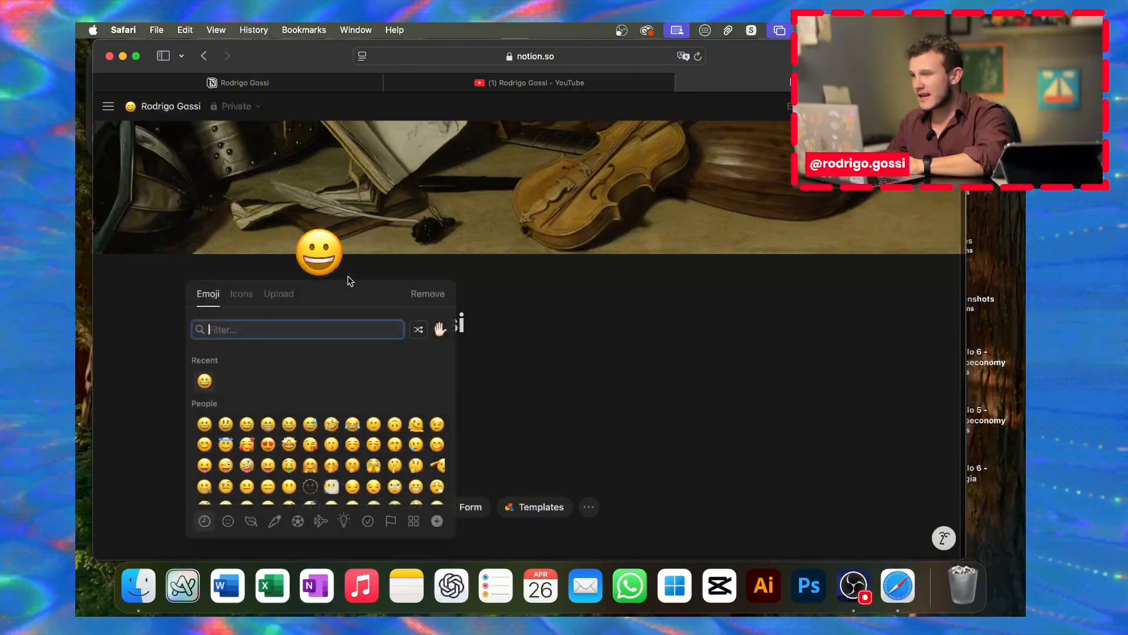
{"action": "left_click", "coordinate": [286, 295]}
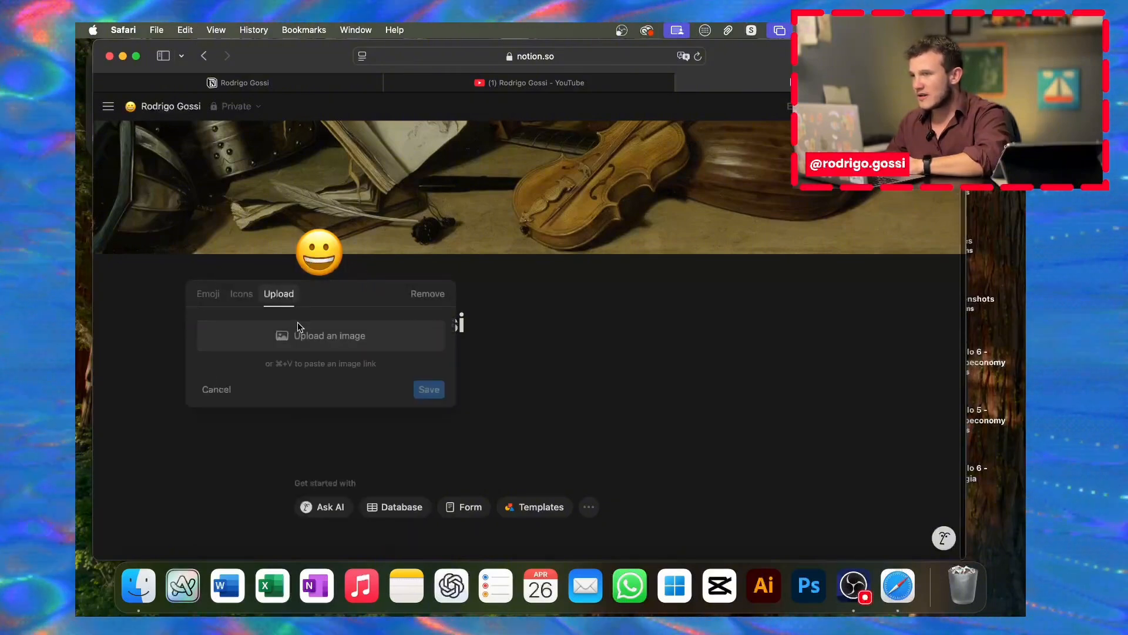
{"action": "left_click", "coordinate": [324, 345]}
{"action": "scroll", "coordinate": [448, 336], "scroll_direction": "down", "scroll_amount": 10}
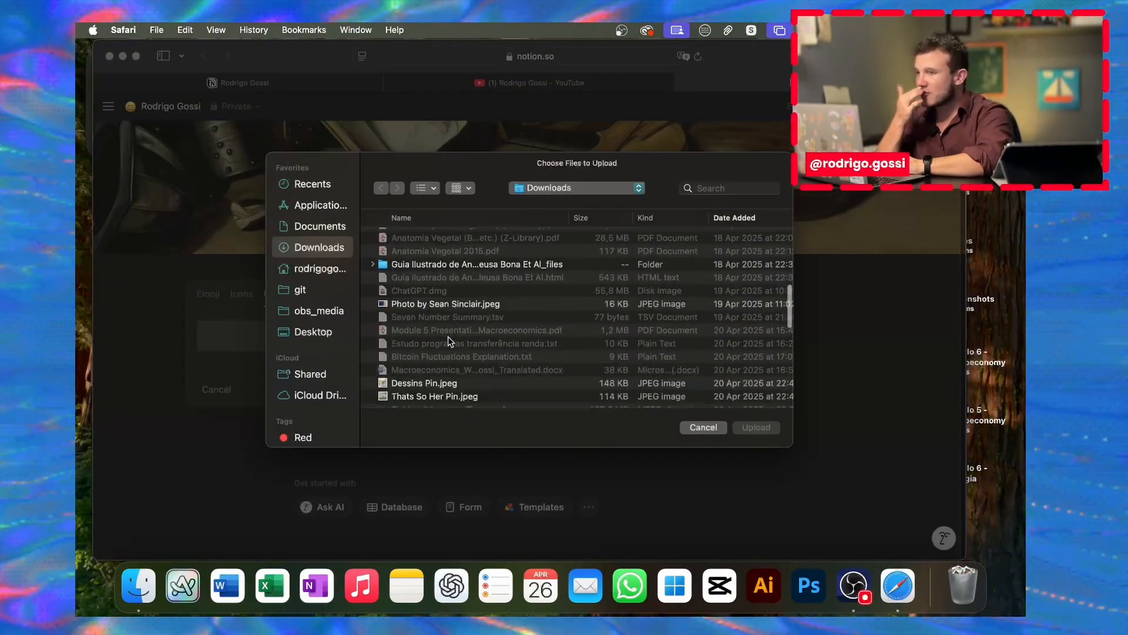
{"action": "double_click", "coordinate": [436, 353]}
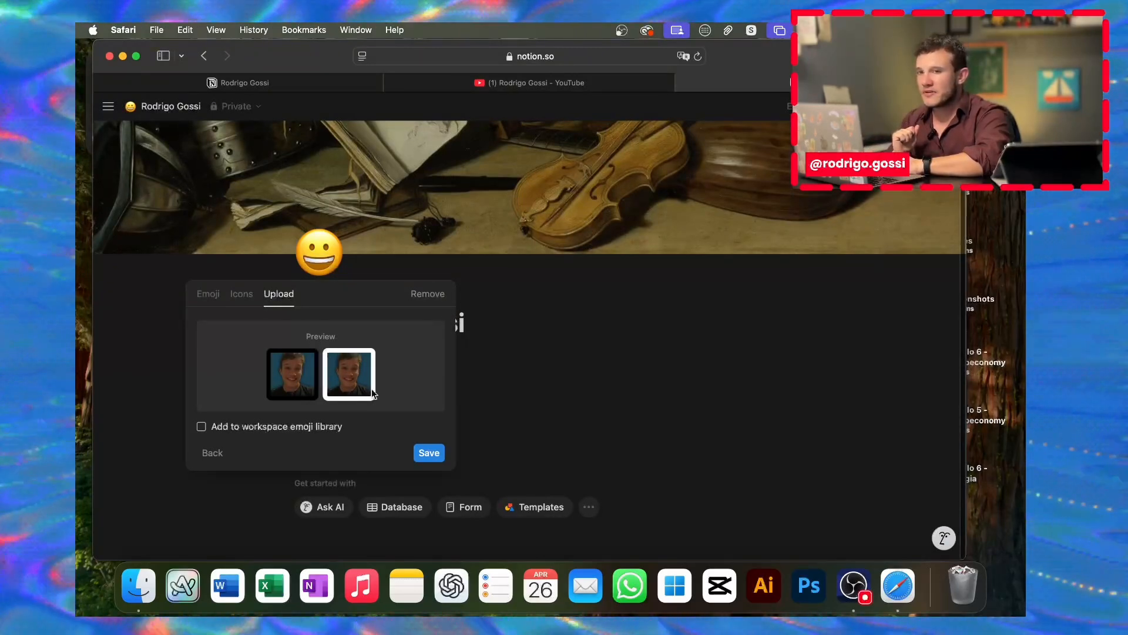
{"action": "left_click", "coordinate": [428, 453]}
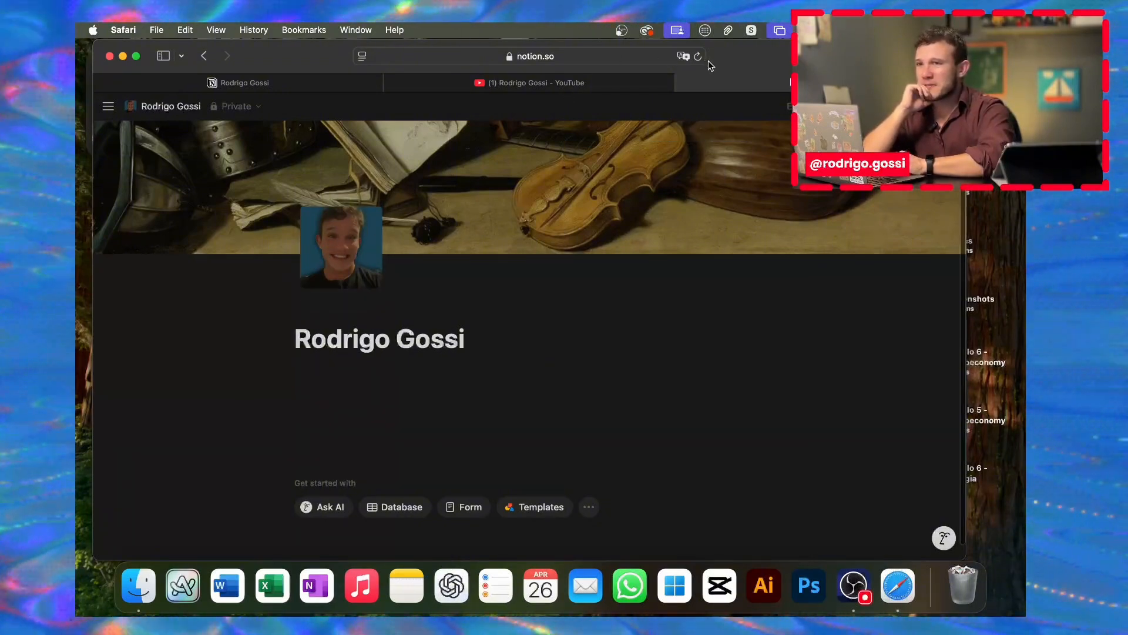
{"action": "left_click_drag", "start_coordinate": [721, 61], "coordinate": [603, 64]}
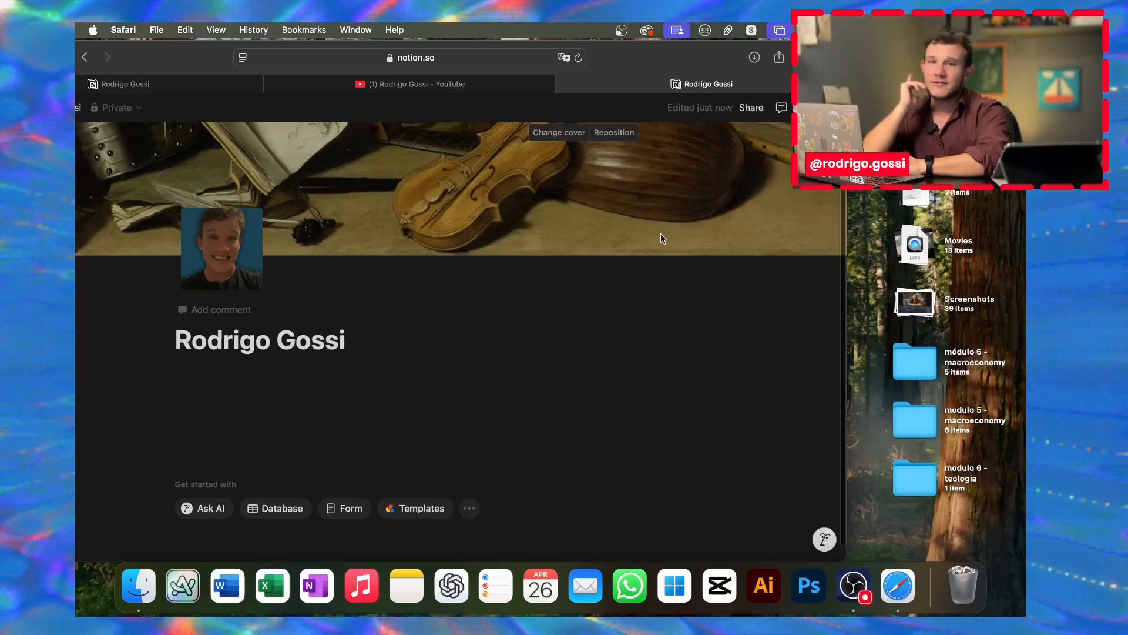
Step: Preview gallery covers: solid yellow, blue-grey gradient, purple gradient and the James Webb nebula
{"action": "left_click", "coordinate": [560, 134]}
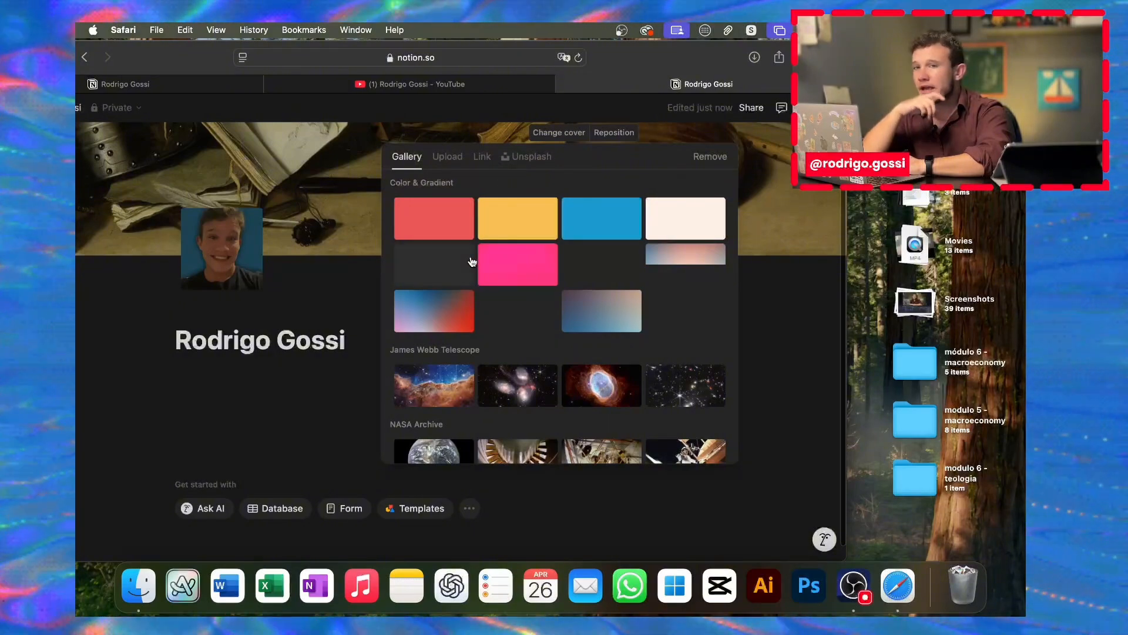
{"action": "scroll", "coordinate": [471, 261], "scroll_direction": "down", "scroll_amount": 5}
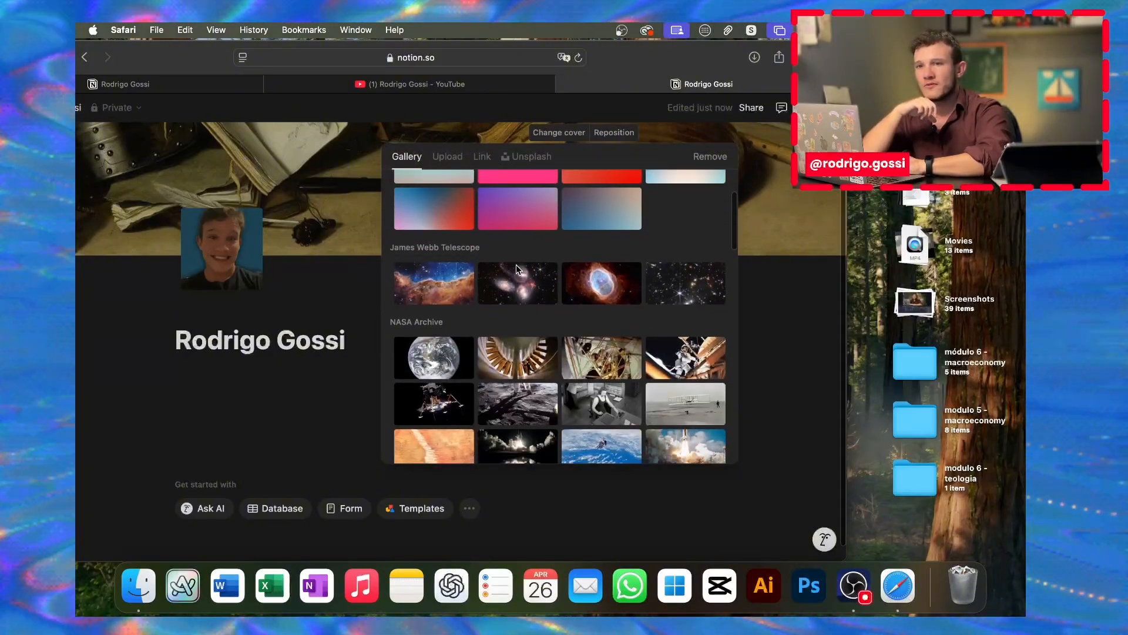
{"action": "scroll", "coordinate": [516, 265], "scroll_direction": "up", "scroll_amount": 5}
{"action": "left_click", "coordinate": [516, 224]}
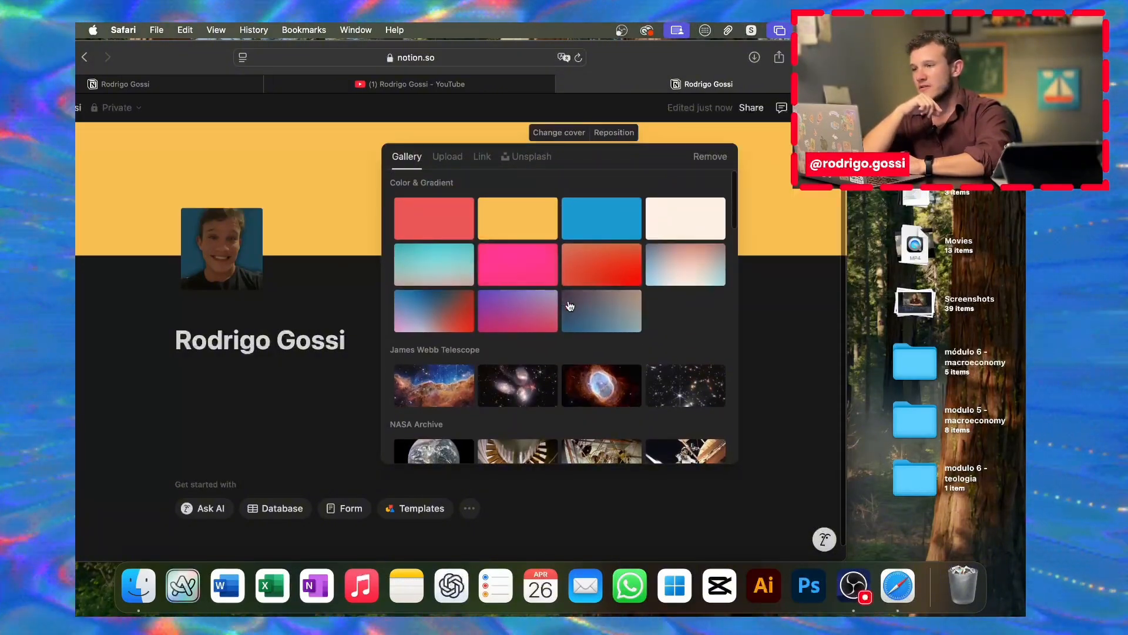
{"action": "left_click", "coordinate": [587, 309]}
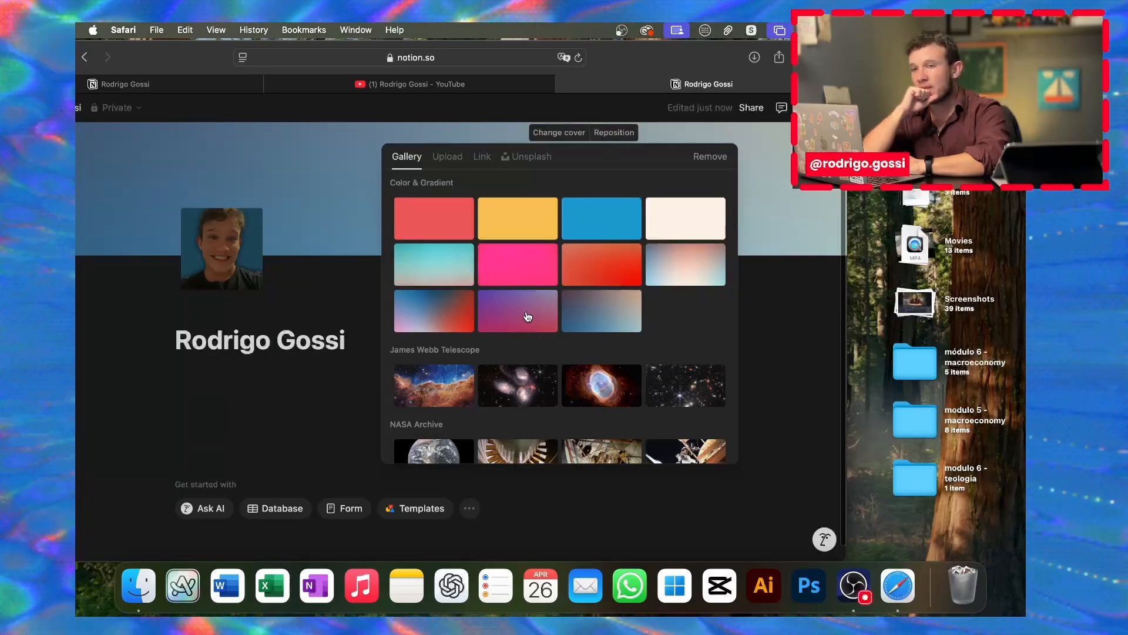
{"action": "left_click", "coordinate": [528, 317]}
{"action": "scroll", "coordinate": [494, 311], "scroll_direction": "down", "scroll_amount": 3}
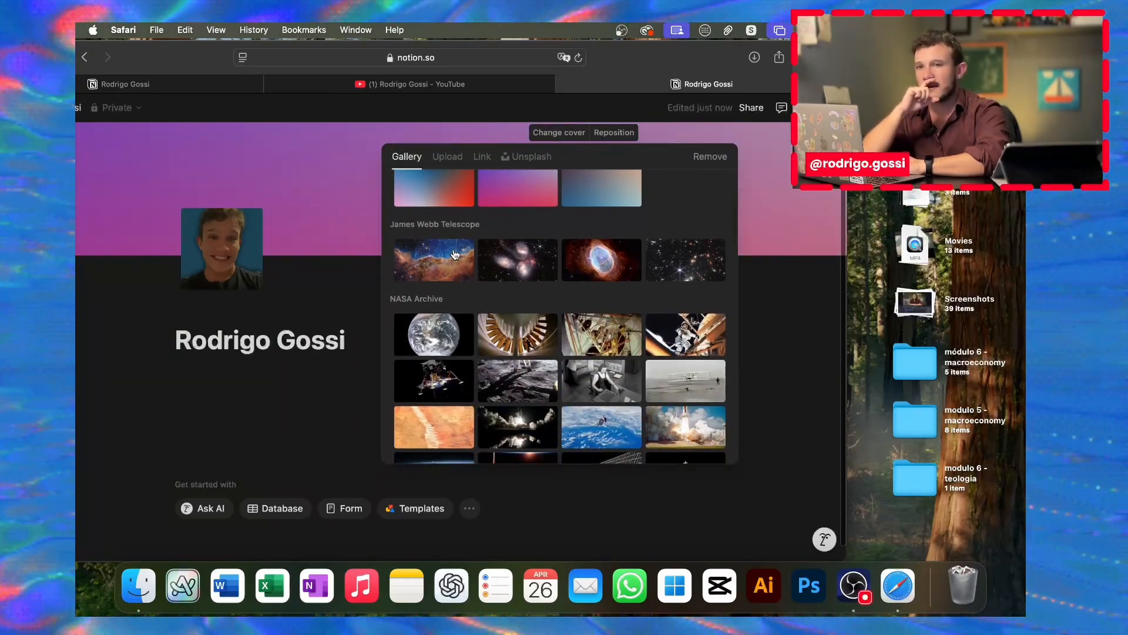
{"action": "left_click", "coordinate": [455, 254]}
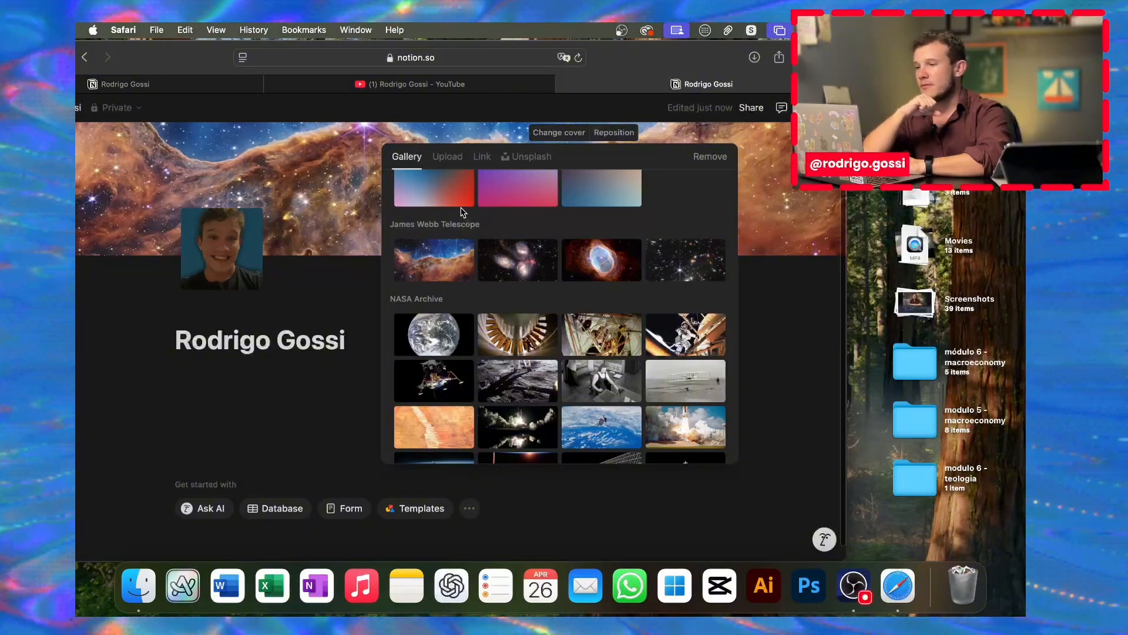
Step: Upload the multicolour gradient image from Downloads as the page cover
{"action": "left_click", "coordinate": [449, 159]}
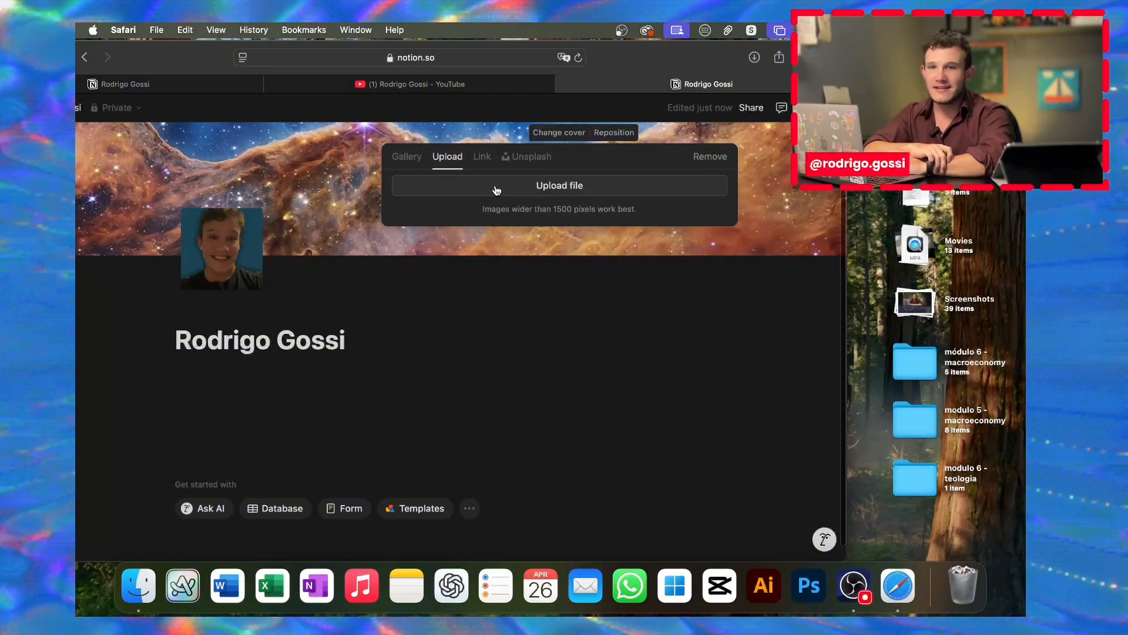
{"action": "left_click", "coordinate": [496, 190]}
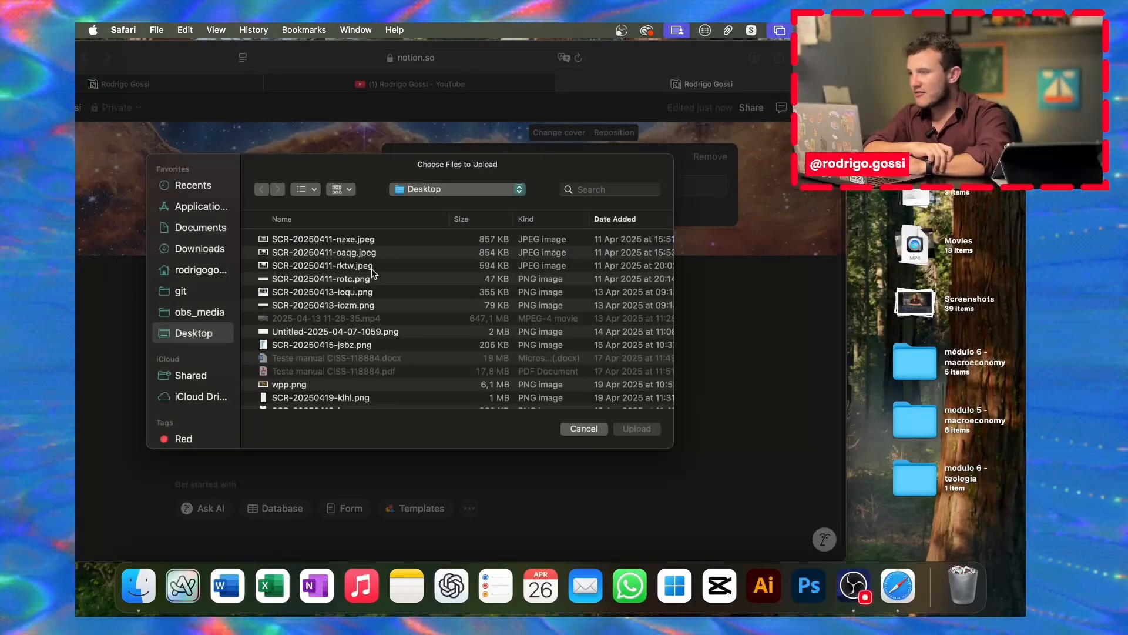
{"action": "left_click", "coordinate": [200, 249]}
{"action": "scroll", "coordinate": [325, 301], "scroll_direction": "down", "scroll_amount": 5}
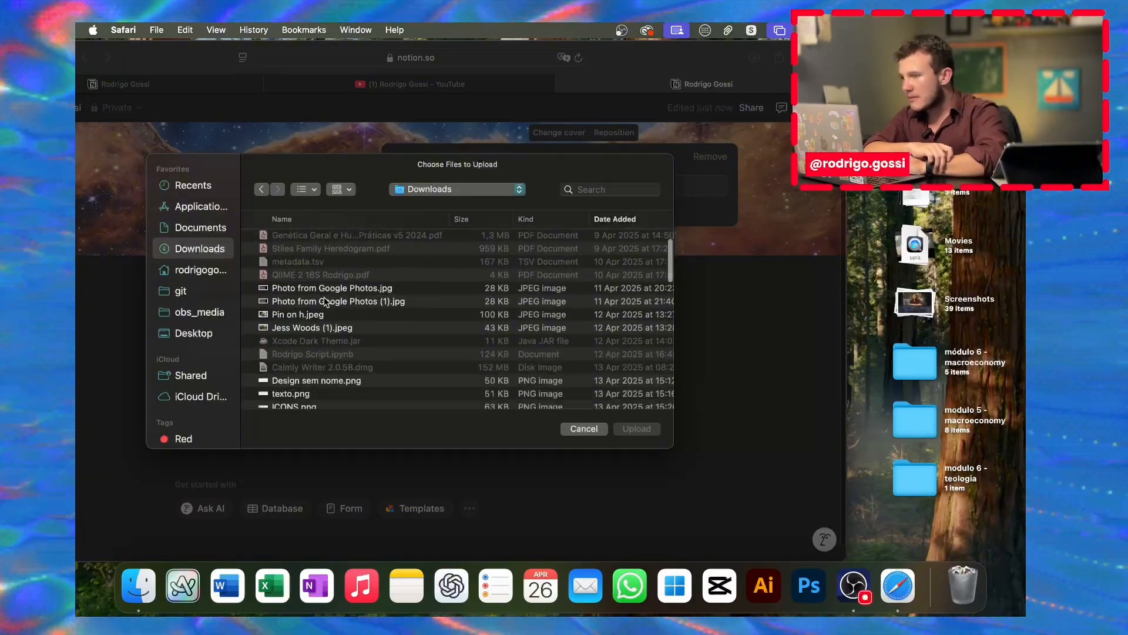
{"action": "scroll", "coordinate": [325, 302], "scroll_direction": "down", "scroll_amount": 10}
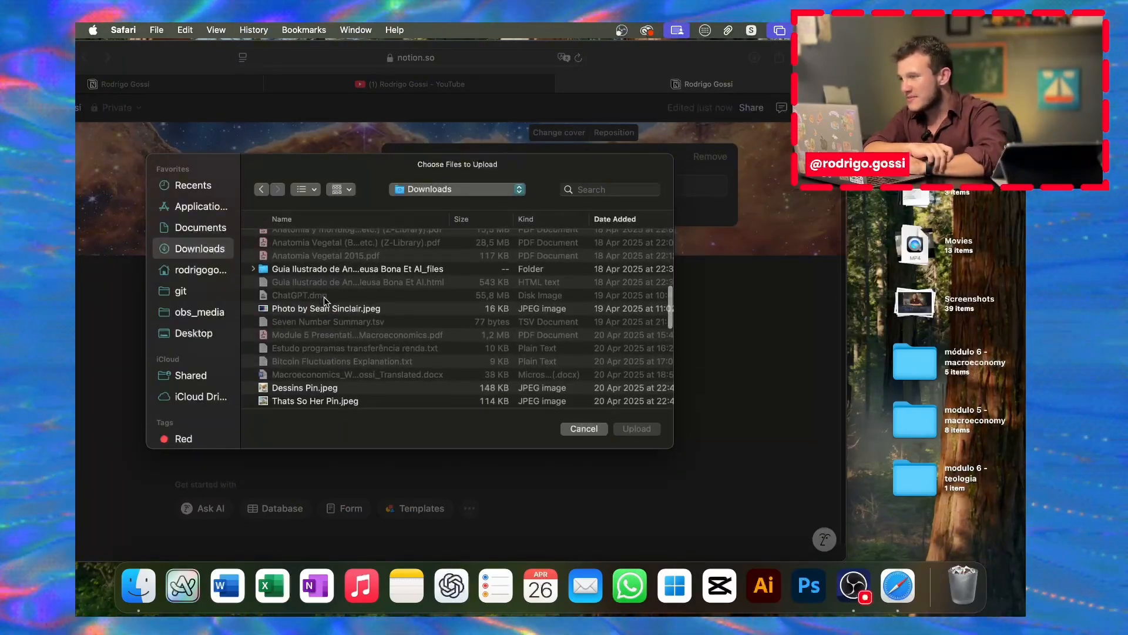
{"action": "scroll", "coordinate": [325, 302], "scroll_direction": "down", "scroll_amount": 5}
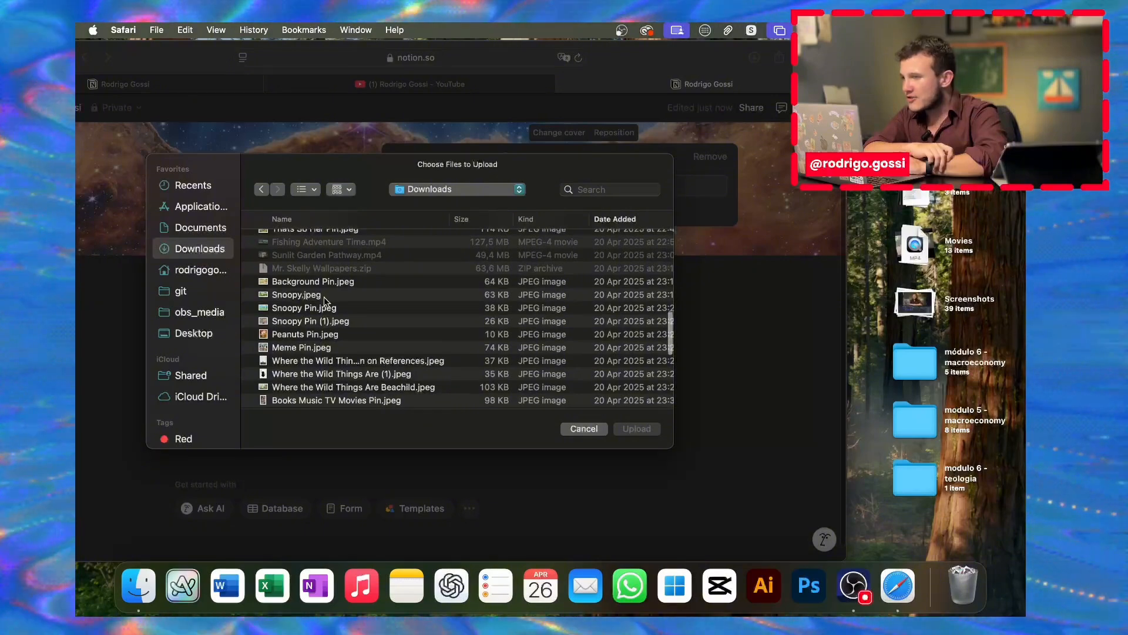
{"action": "scroll", "coordinate": [326, 301], "scroll_direction": "down", "scroll_amount": 3}
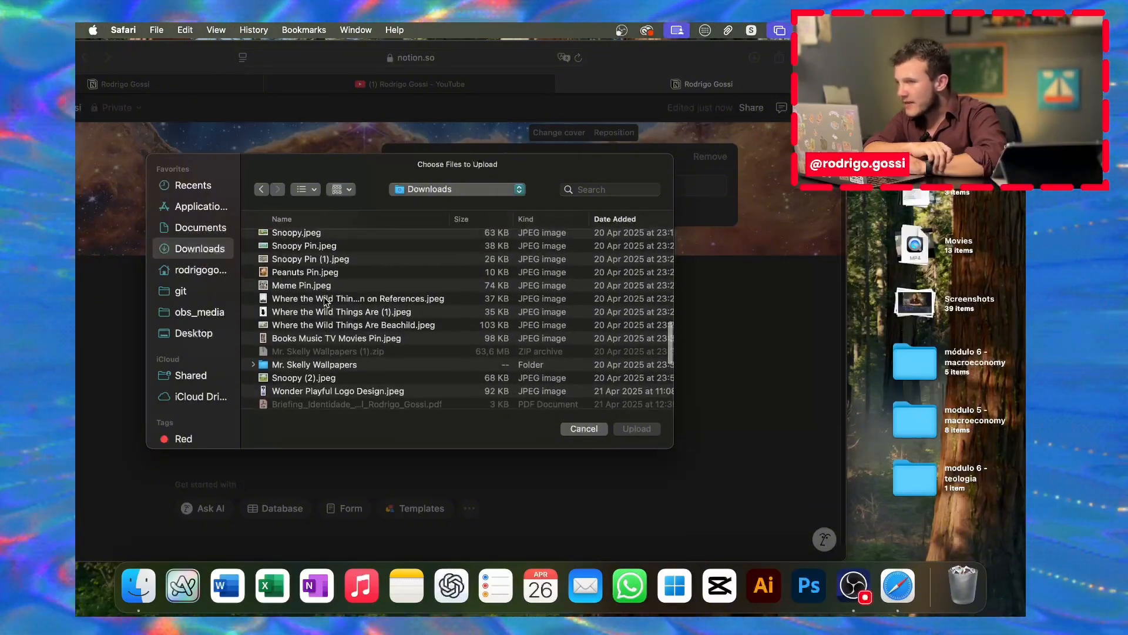
{"action": "scroll", "coordinate": [341, 298], "scroll_direction": "up", "scroll_amount": 2}
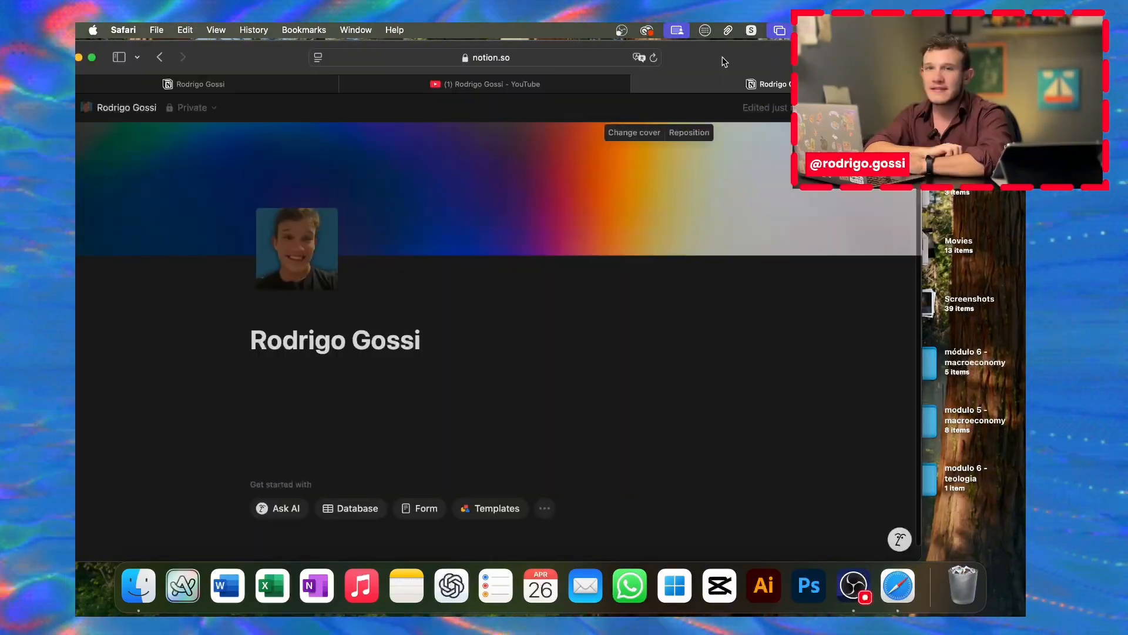
{"action": "left_click_drag", "start_coordinate": [722, 57], "coordinate": [763, 55]}
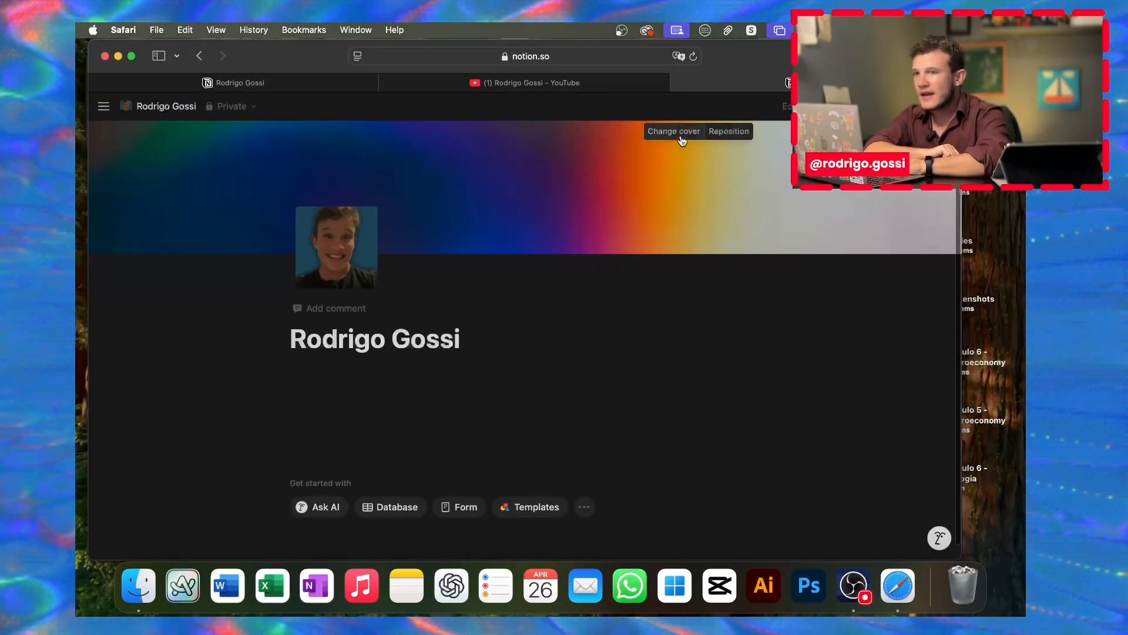
Step: Drag the gradient cover lower within its banner and save that position
{"action": "left_click_drag", "start_coordinate": [523, 167], "coordinate": [546, 233]}
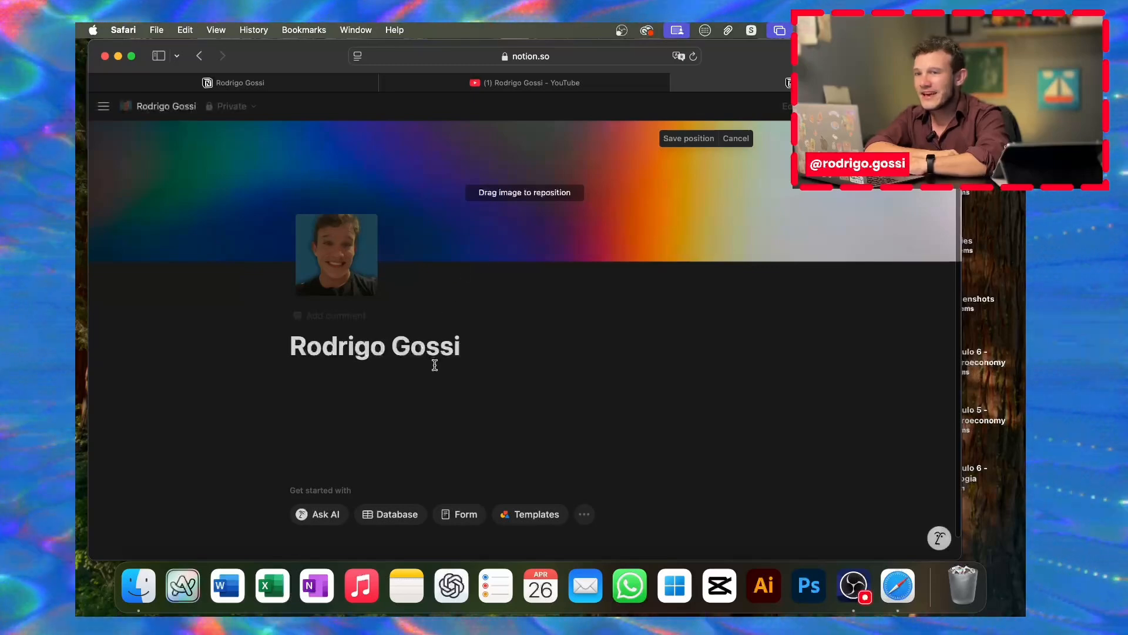
{"action": "left_click", "coordinate": [428, 383]}
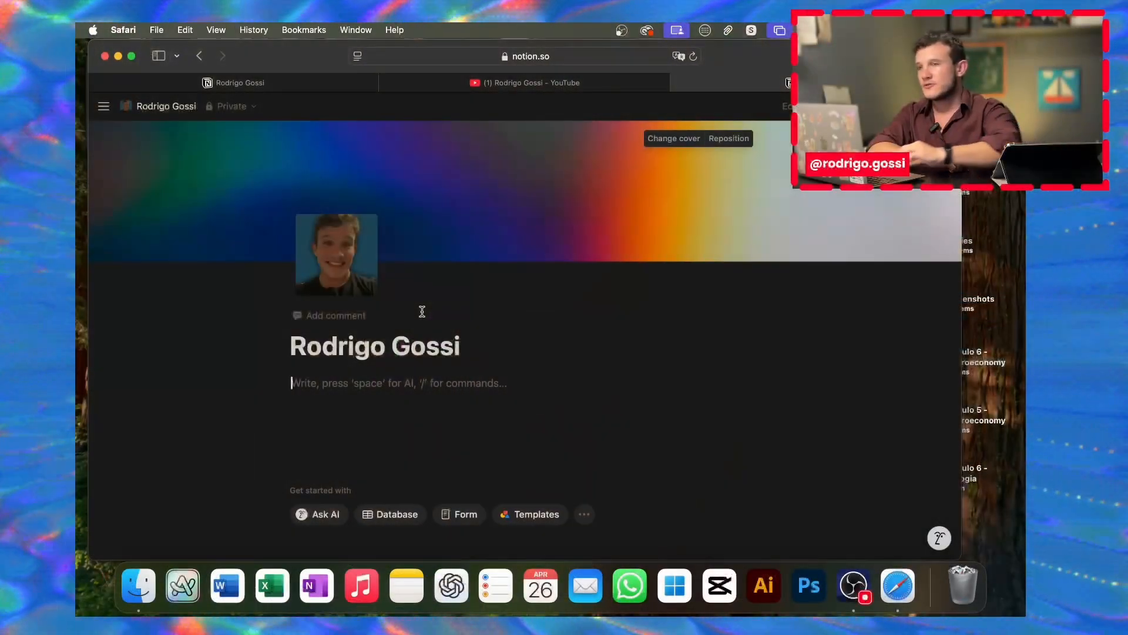
Step: Paste the bio copied from the published portfolio under the title, then add an empty line
{"action": "left_click", "coordinate": [292, 82]}
{"action": "scroll", "coordinate": [416, 311], "scroll_direction": "down", "scroll_amount": 2}
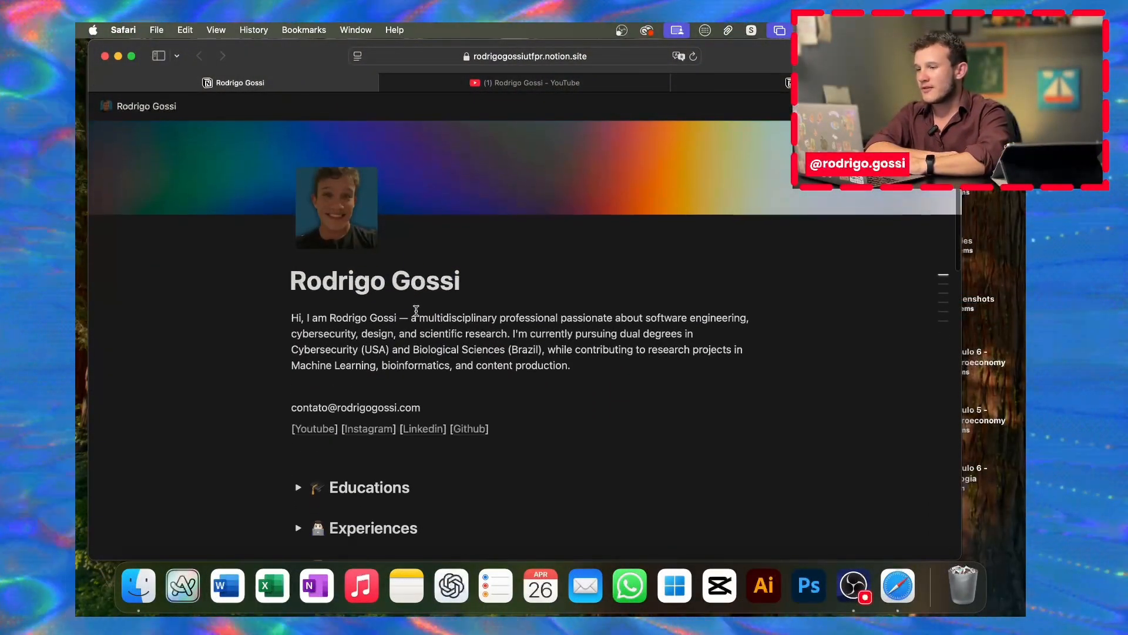
{"action": "left_click_drag", "start_coordinate": [571, 366], "coordinate": [289, 318]}
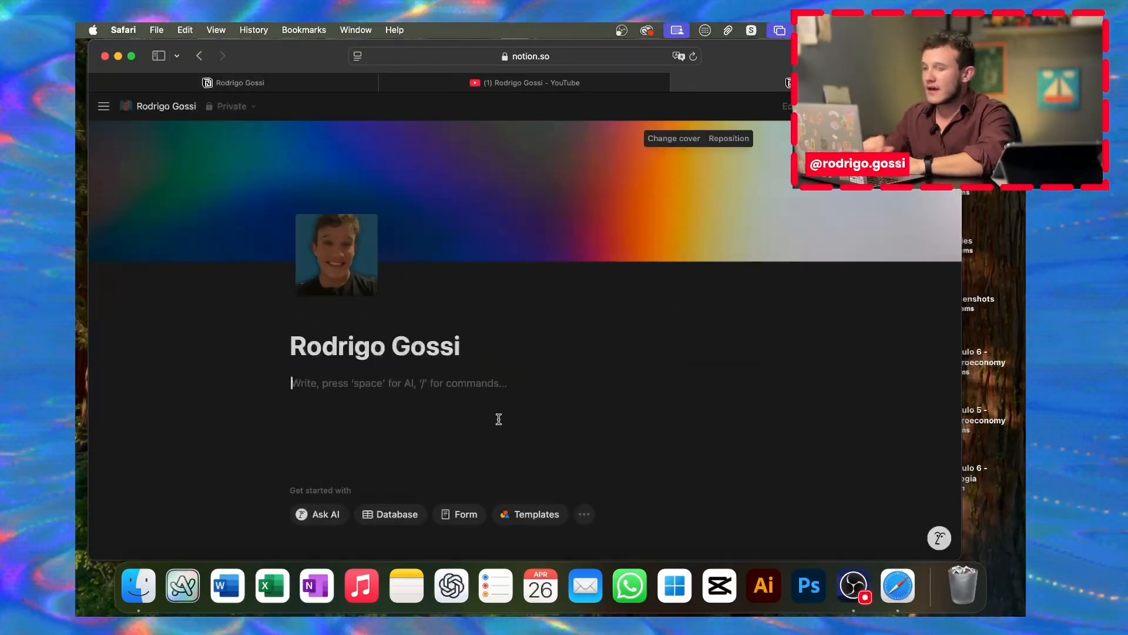
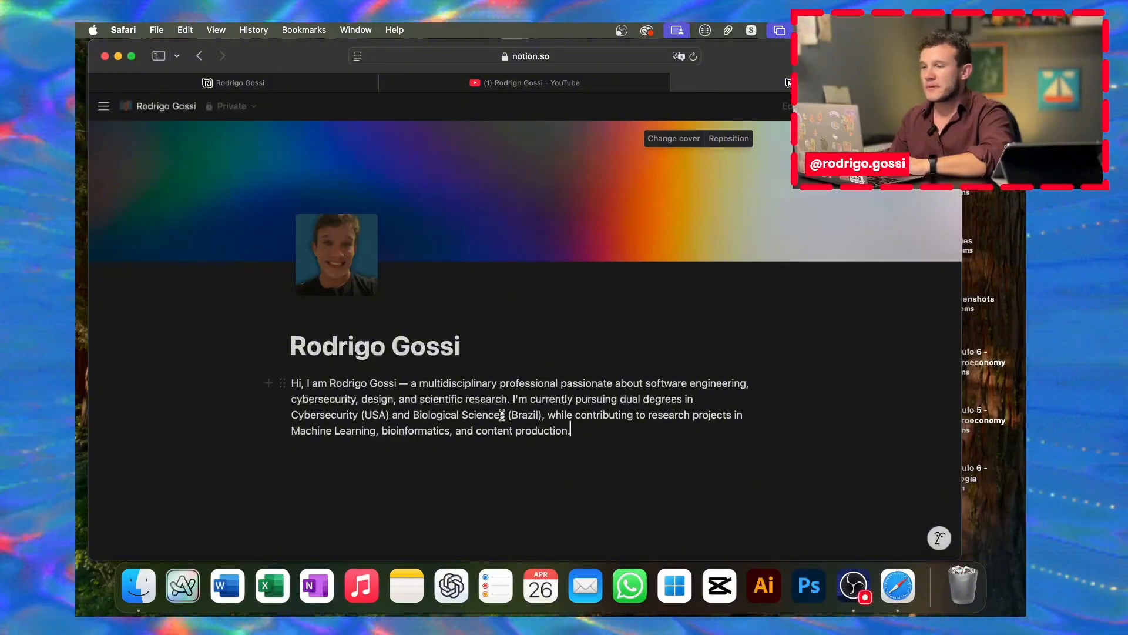
{"action": "scroll", "coordinate": [435, 389], "scroll_direction": "down", "scroll_amount": 1}
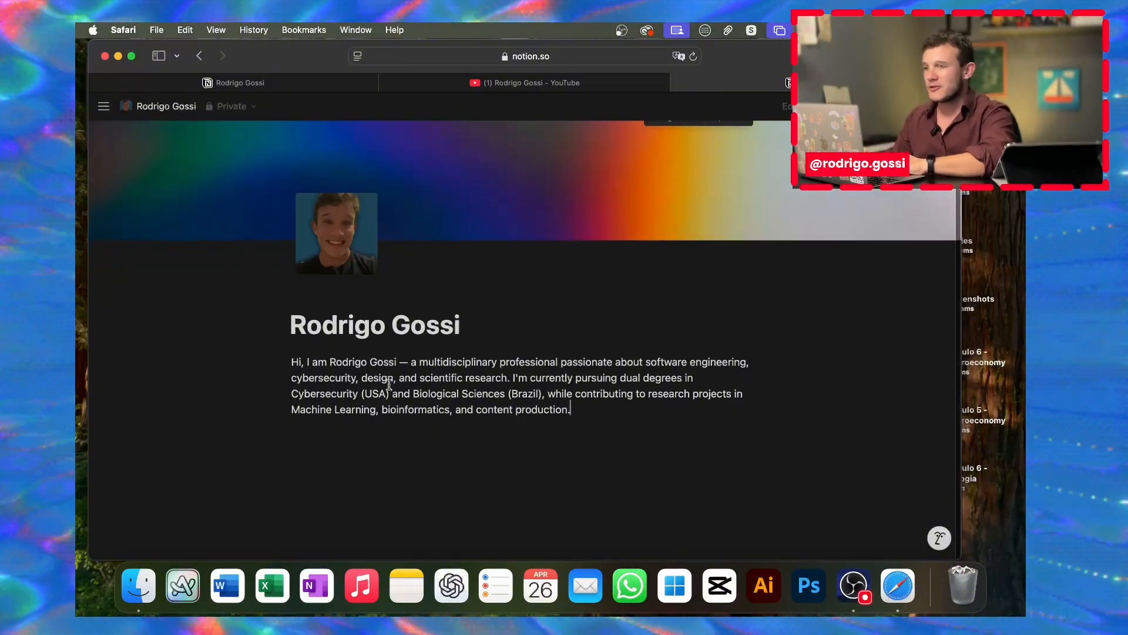
{"action": "left_click_drag", "start_coordinate": [325, 362], "coordinate": [324, 400]}
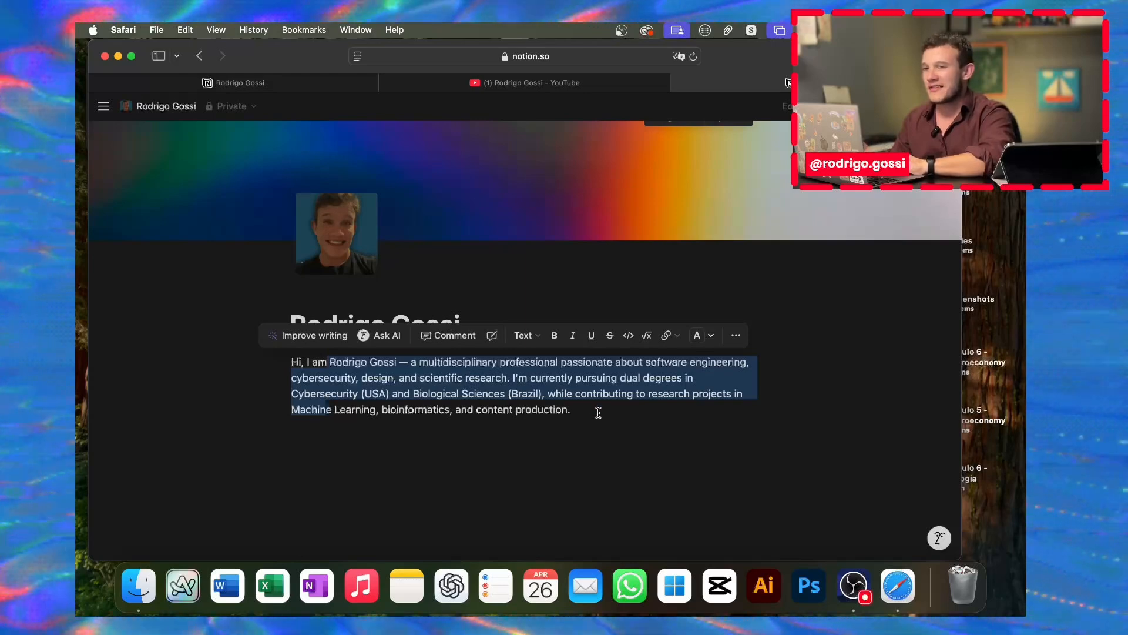
{"action": "left_click", "coordinate": [598, 412]}
{"action": "key", "text": "Return"}
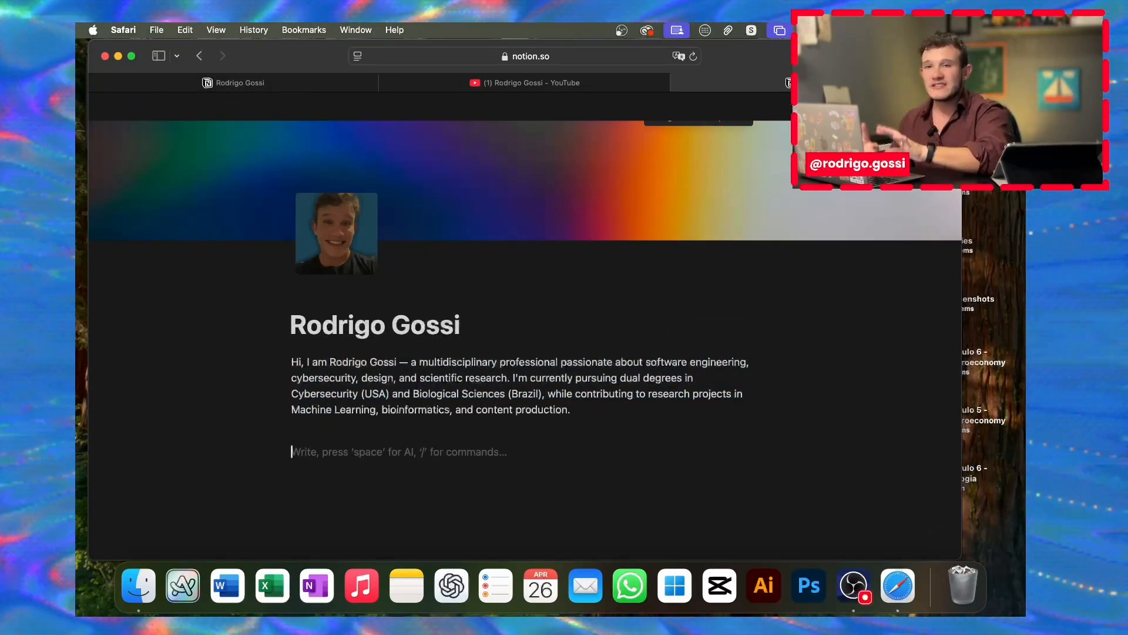
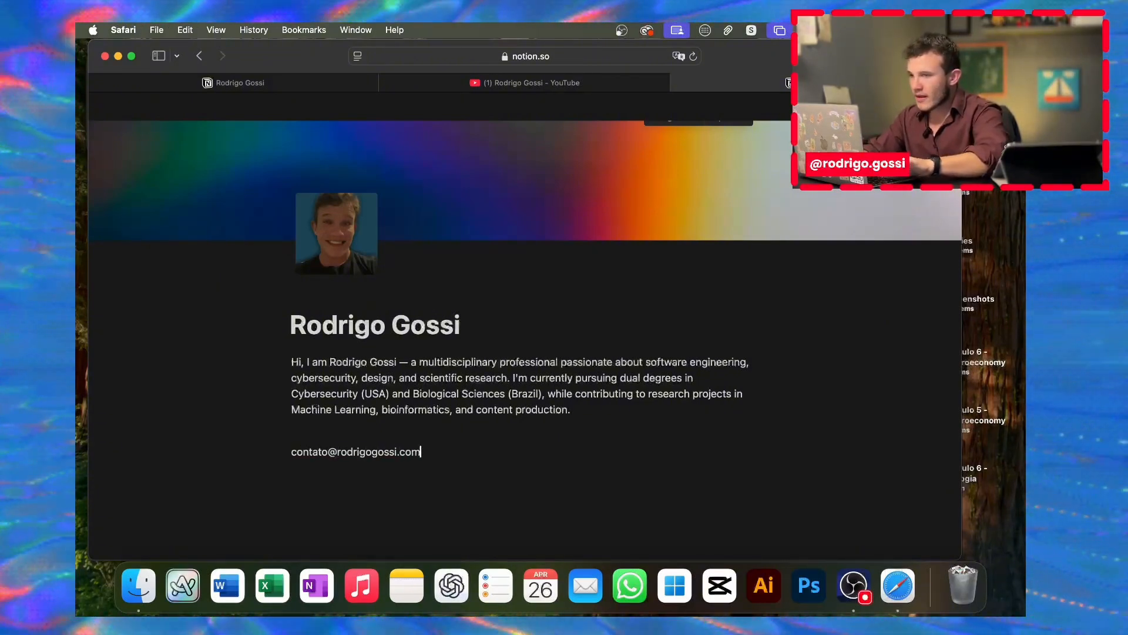
Step: Type the contact e-mail address on its own line, then review the published page's links
{"action": "key", "text": "Return"}
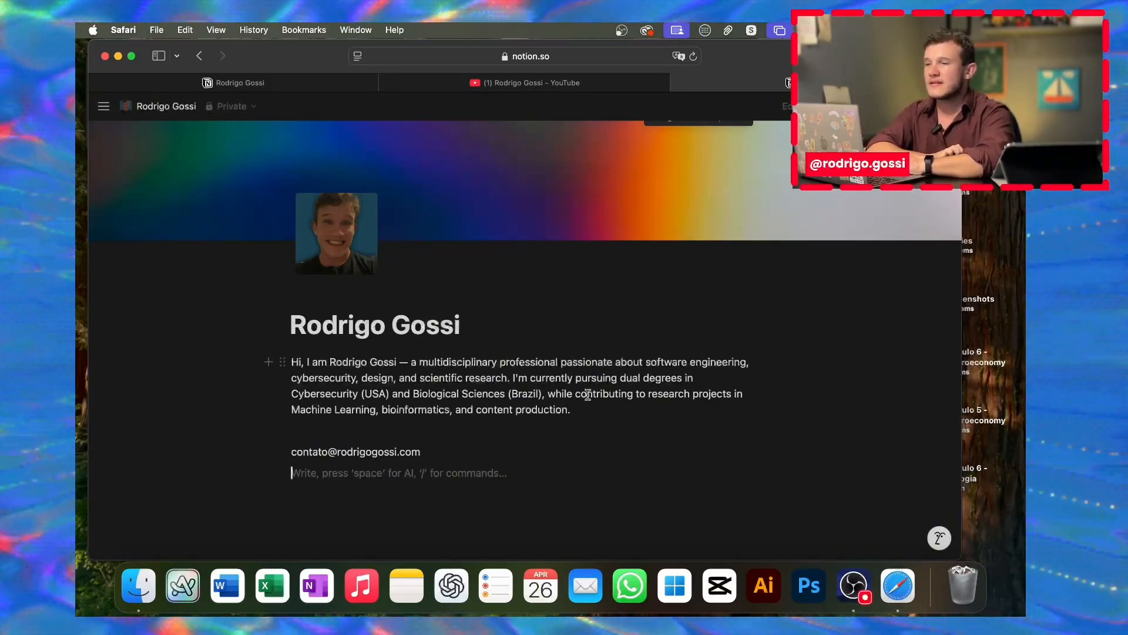
{"action": "left_click", "coordinate": [259, 85]}
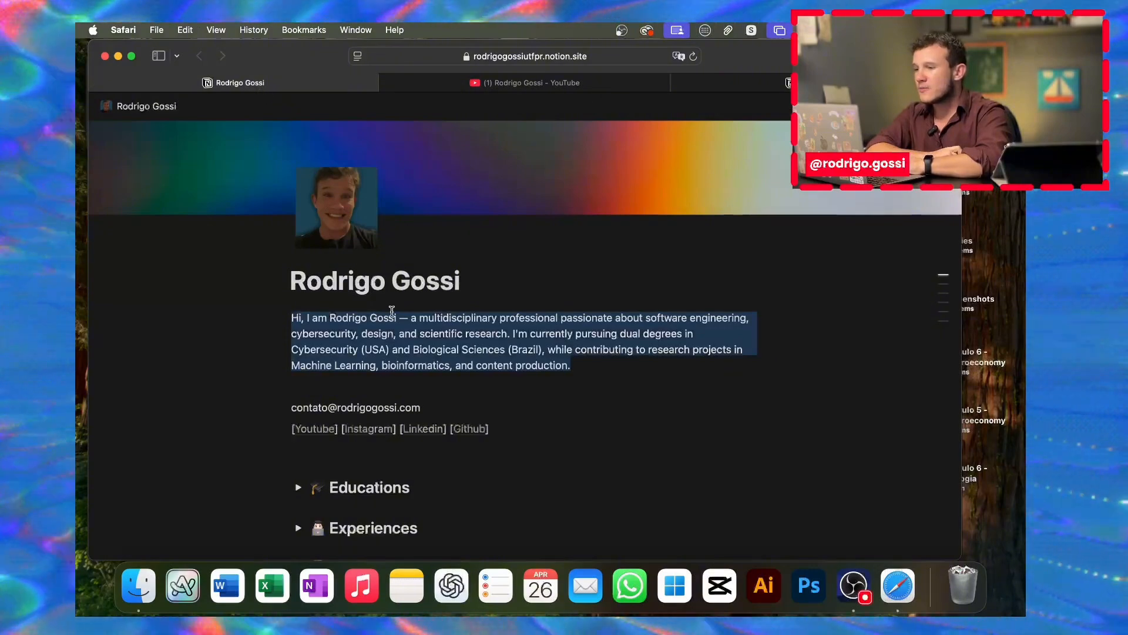
{"action": "scroll", "coordinate": [392, 310], "scroll_direction": "down", "scroll_amount": 3}
{"action": "mouse_move", "coordinate": [345, 354]}
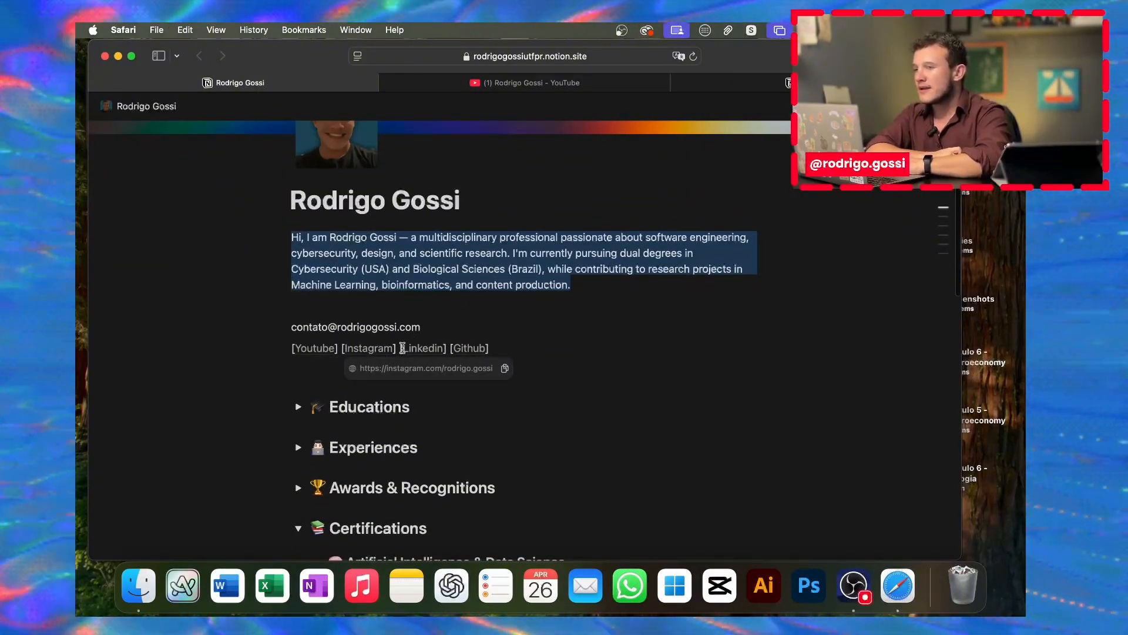
{"action": "mouse_move", "coordinate": [470, 349]}
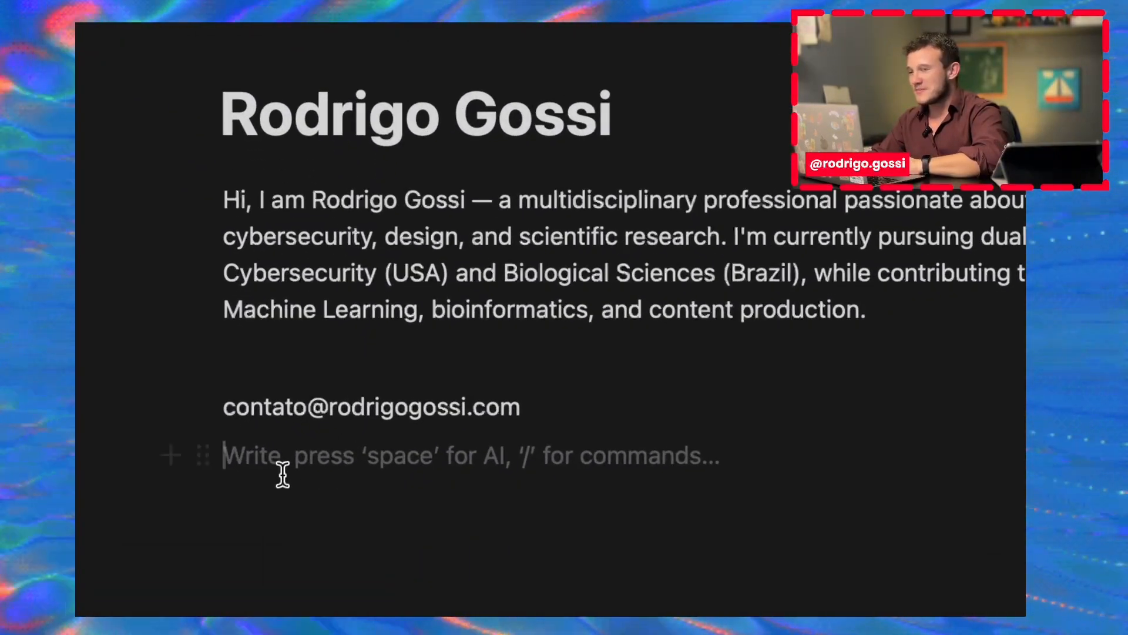
Step: Type '[Youtube]' and link the word Youtube to the YouTube channel URL
{"action": "type", "text": "["}
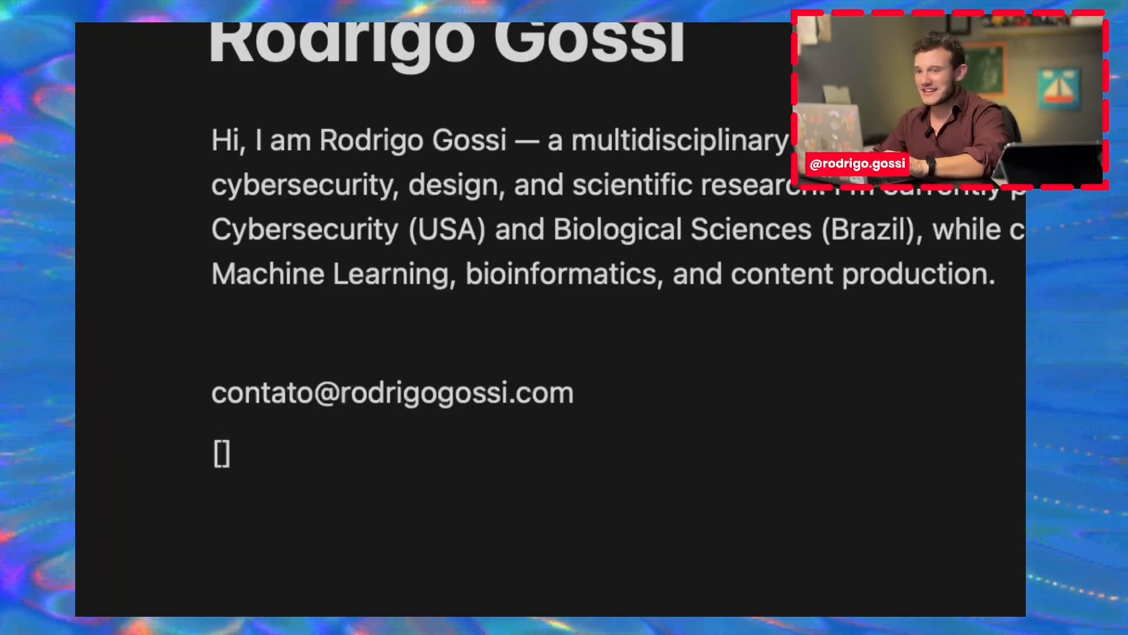
{"action": "type", "text": "Youtube"}
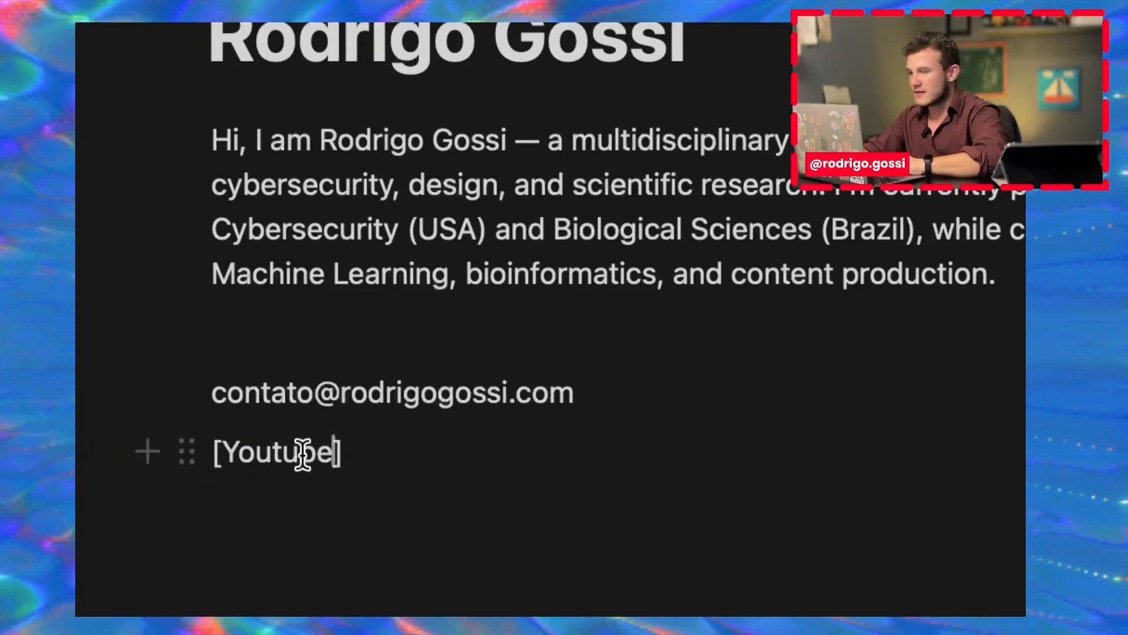
{"action": "double_click", "coordinate": [303, 452]}
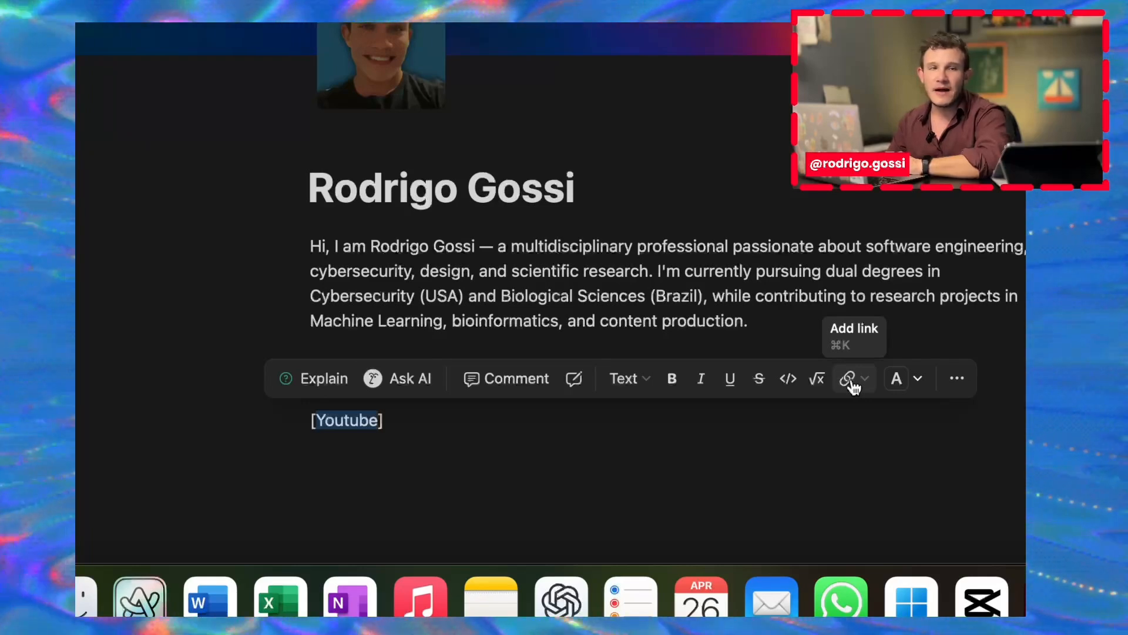
{"action": "left_click", "coordinate": [848, 379]}
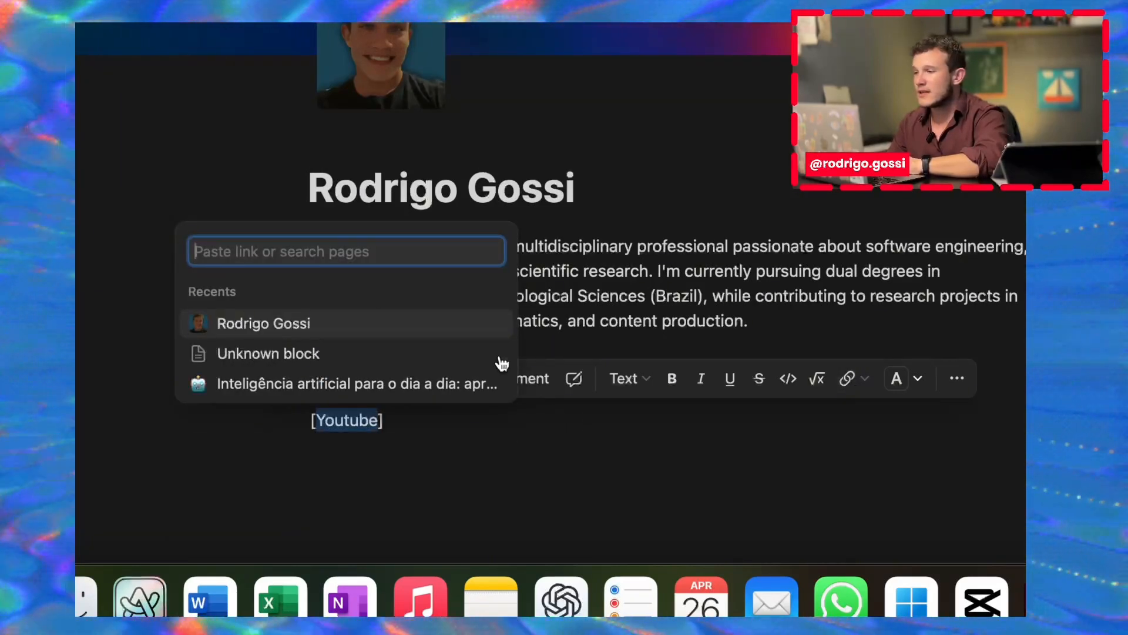
{"action": "type", "text": "https"}
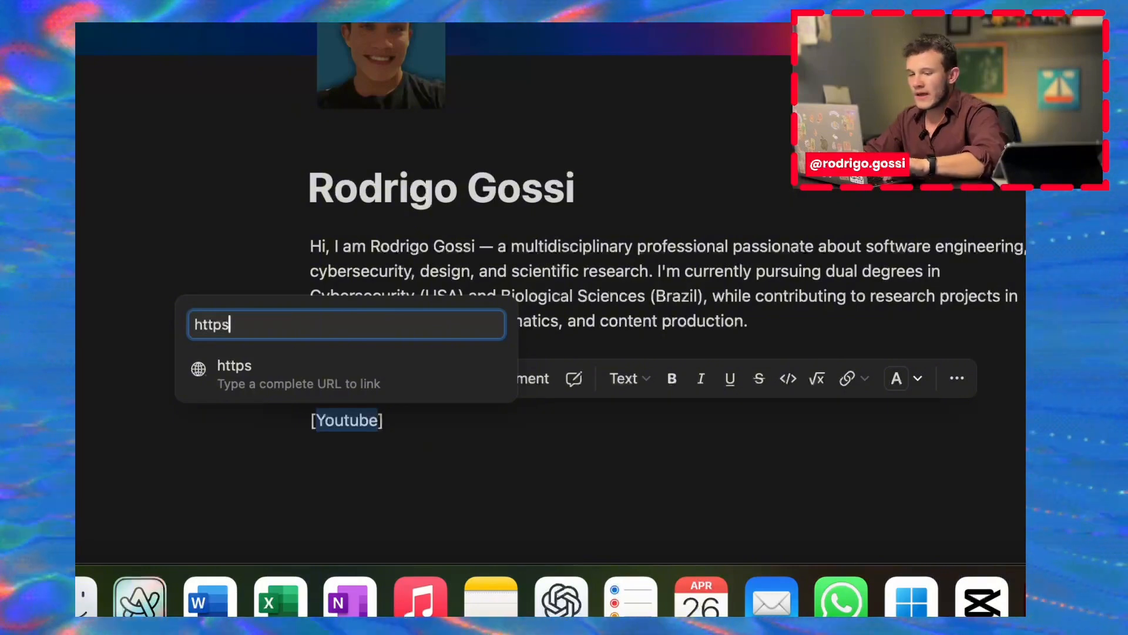
{"action": "type", "text": "://youtube.com/@rodrigogossi"}
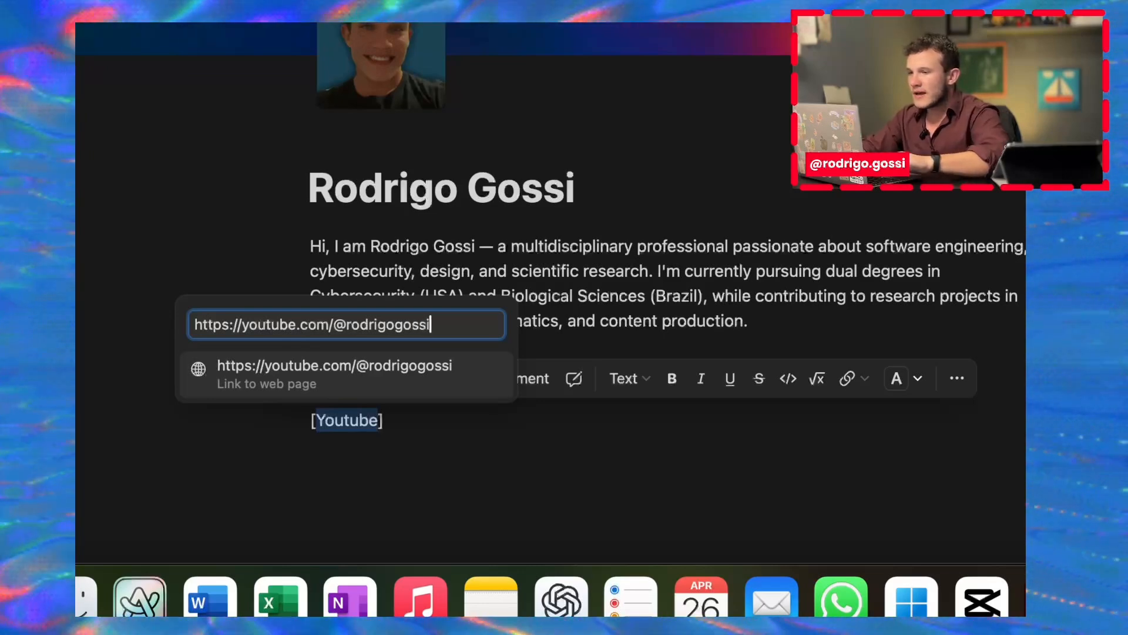
{"action": "key", "text": "Return"}
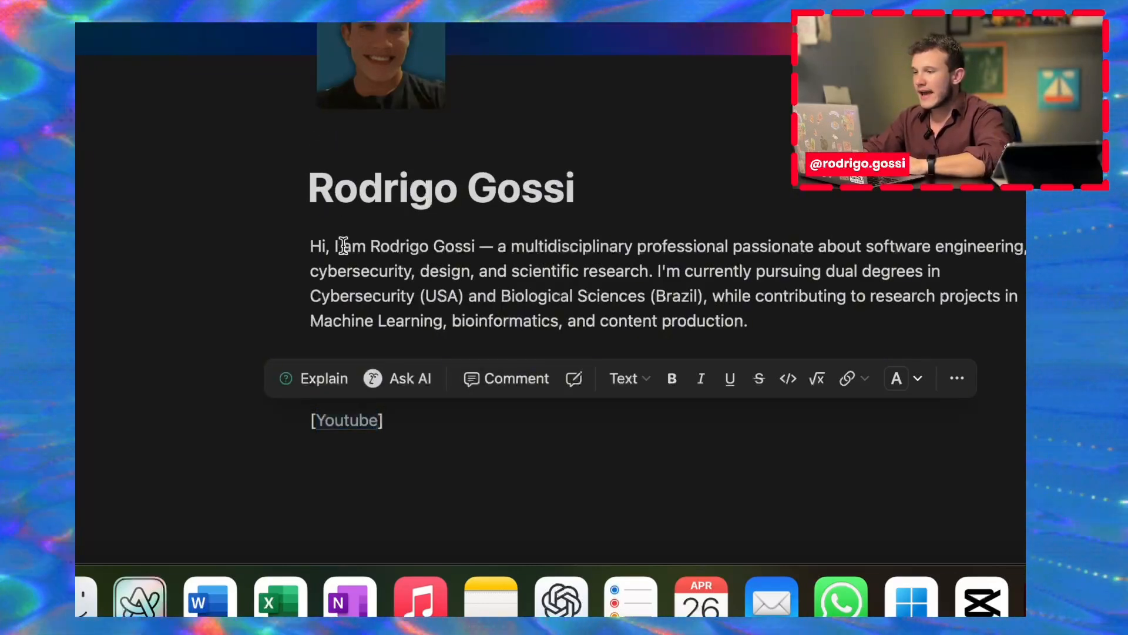
{"action": "left_click", "coordinate": [343, 245]}
{"action": "mouse_move", "coordinate": [337, 429]}
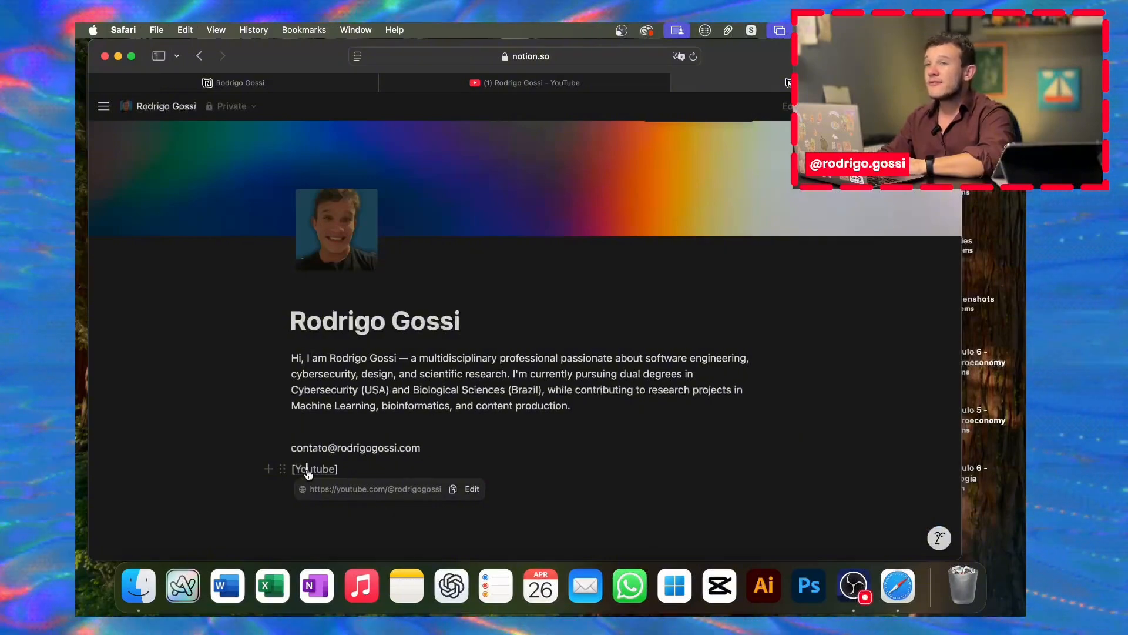
Step: Check that the Youtube link works, then add a bracketed [Instagram] entry after it
{"action": "left_click", "coordinate": [308, 474]}
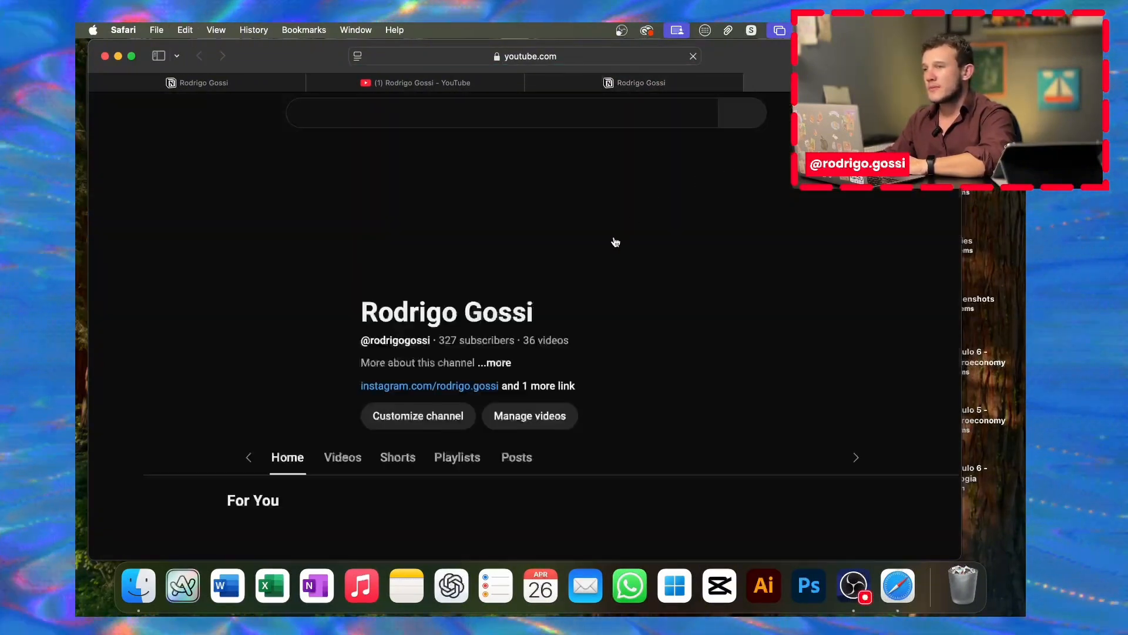
{"action": "left_click", "coordinate": [704, 83]}
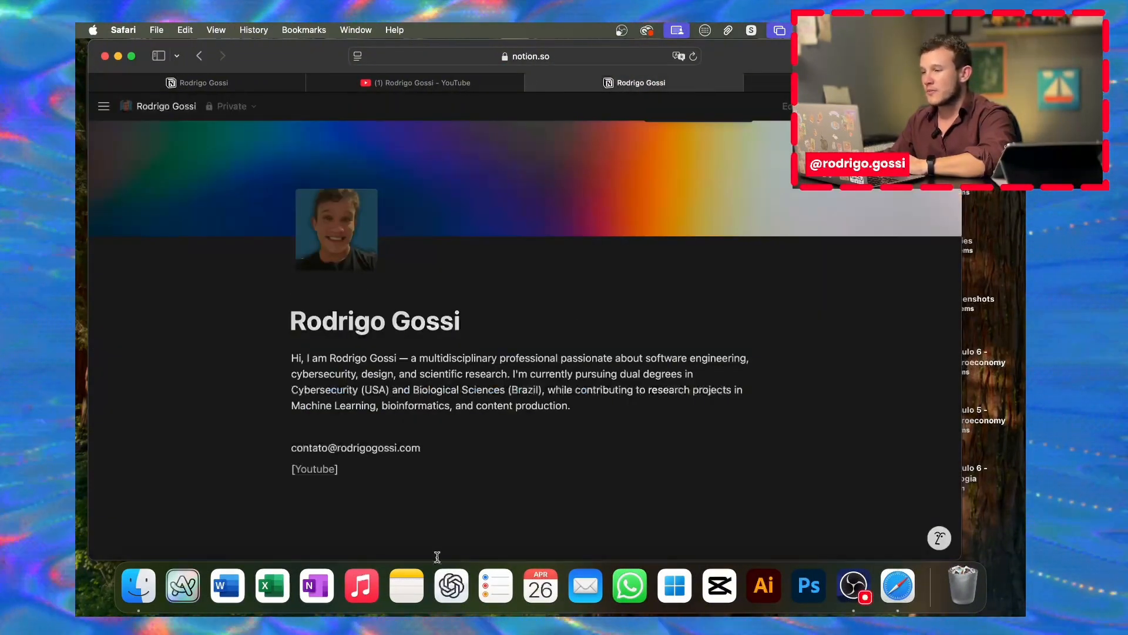
{"action": "left_click", "coordinate": [410, 464]}
{"action": "type", "text": "[]"}
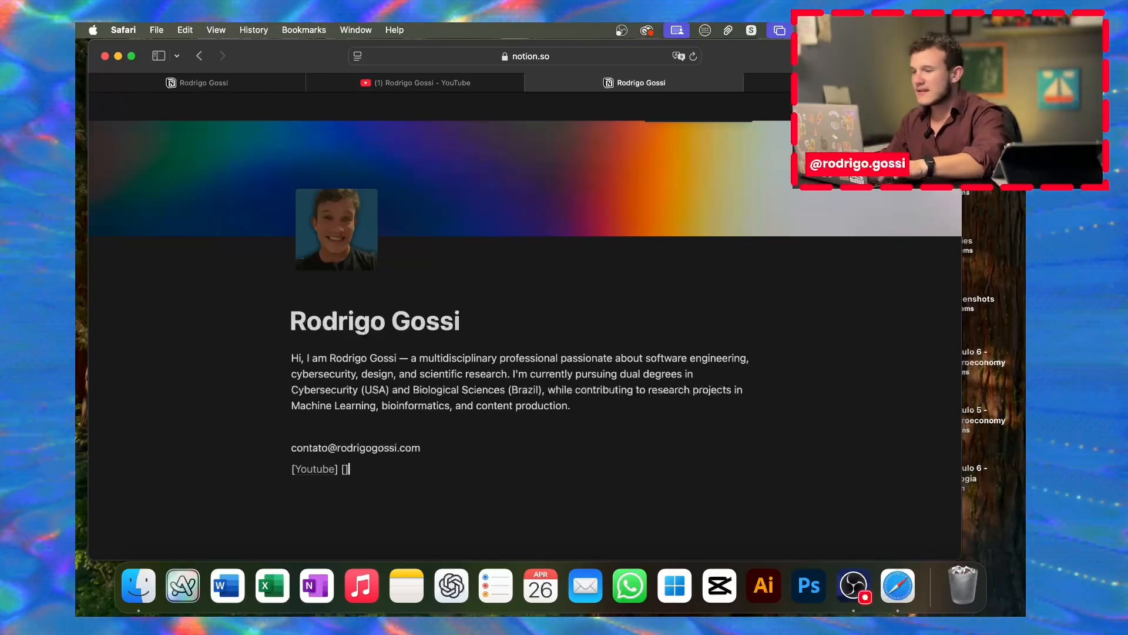
{"action": "type", "text": "Ints"}
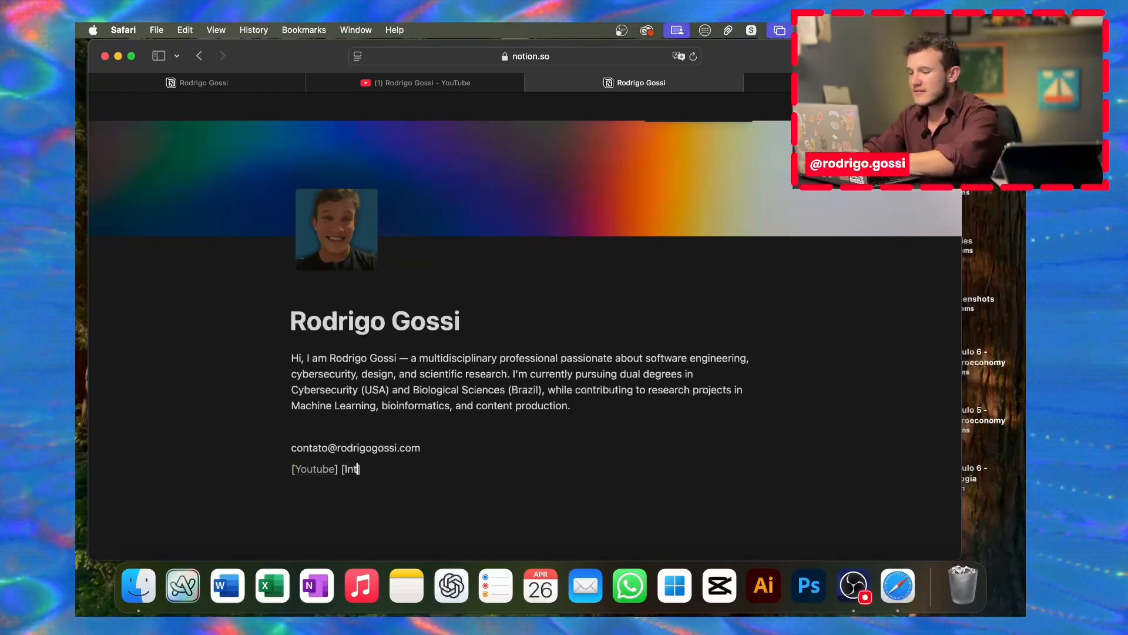
{"action": "key", "text": "BackSpace"}
{"action": "key", "text": "BackSpace"}
{"action": "key", "text": "BackSpace"}
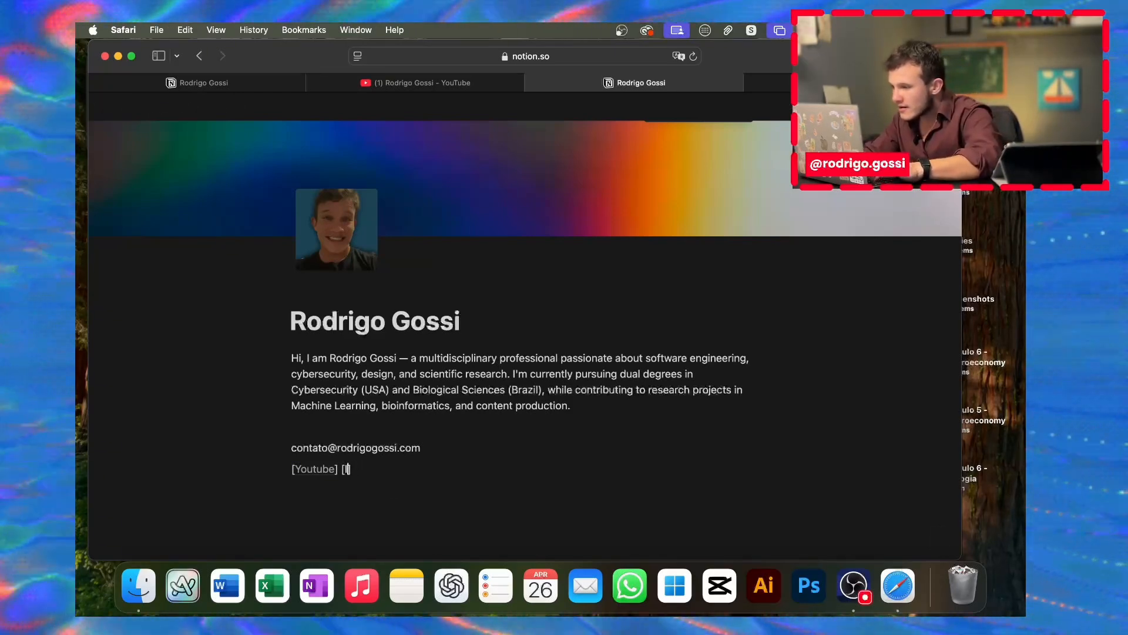
{"action": "type", "text": "nstagram"}
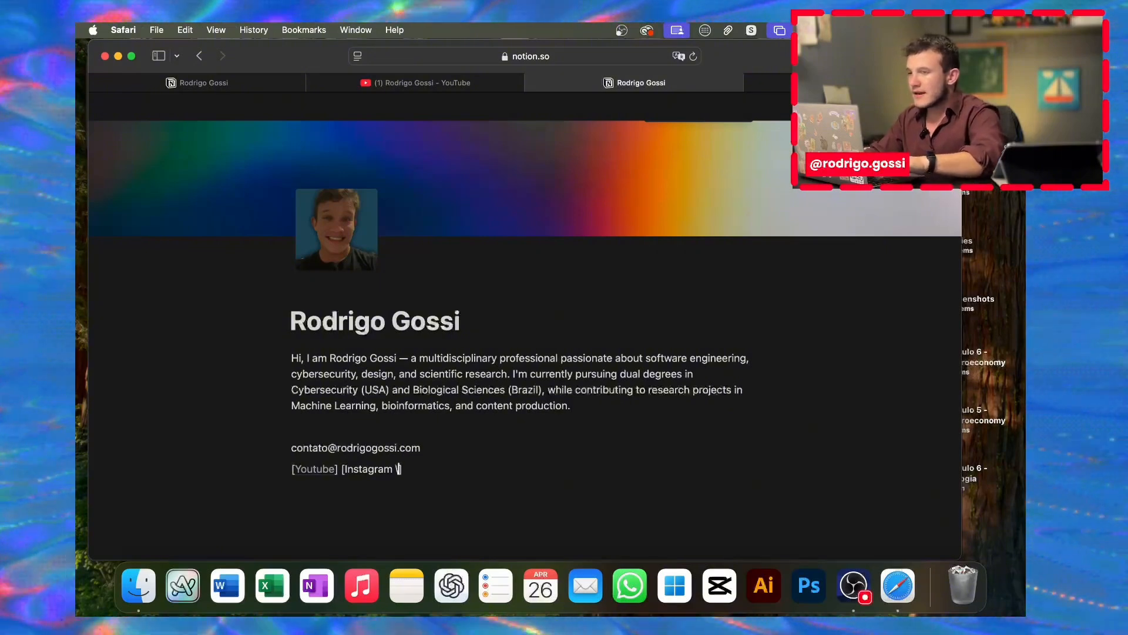
{"action": "key", "text": "BackSpace"}
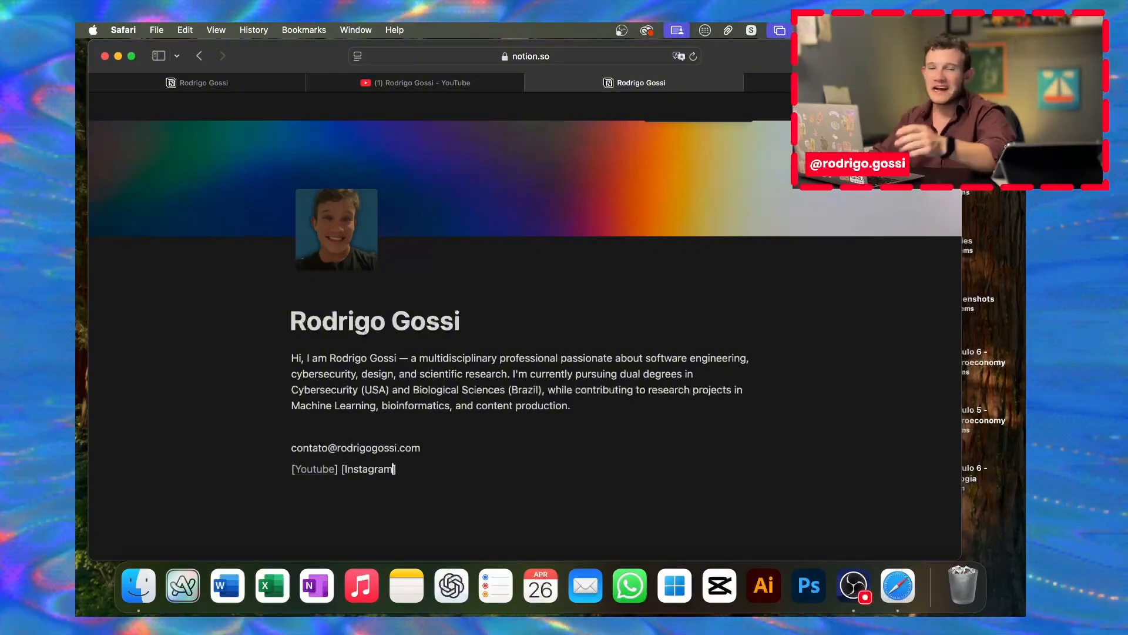
Step: Copy the finished row of four linked social entries from the published page
{"action": "double_click", "coordinate": [385, 468]}
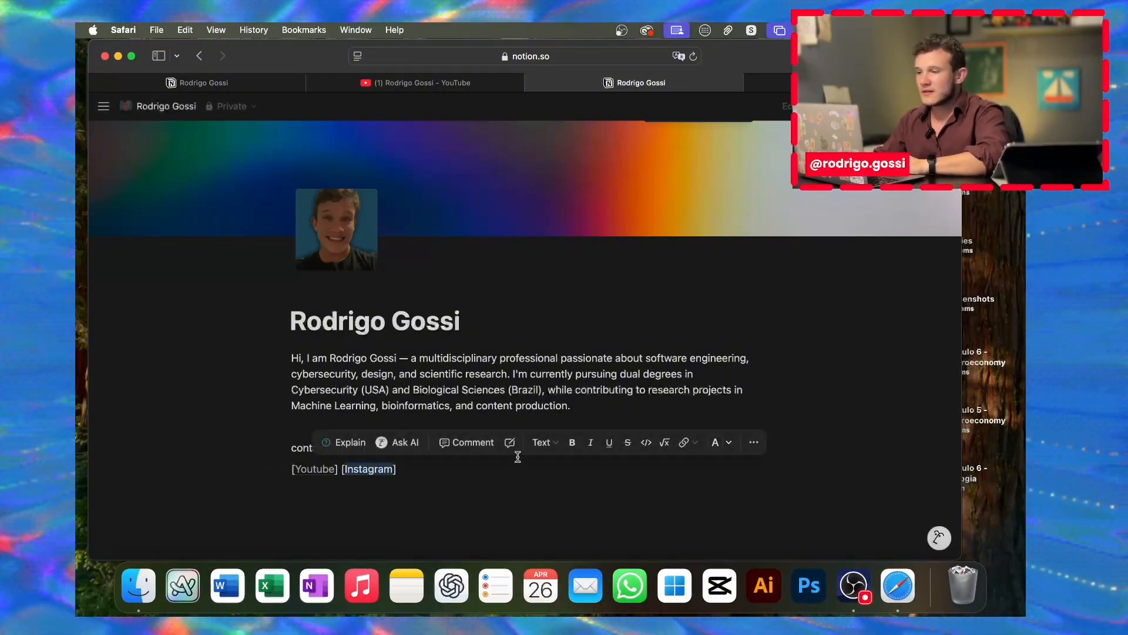
{"action": "left_click", "coordinate": [693, 450]}
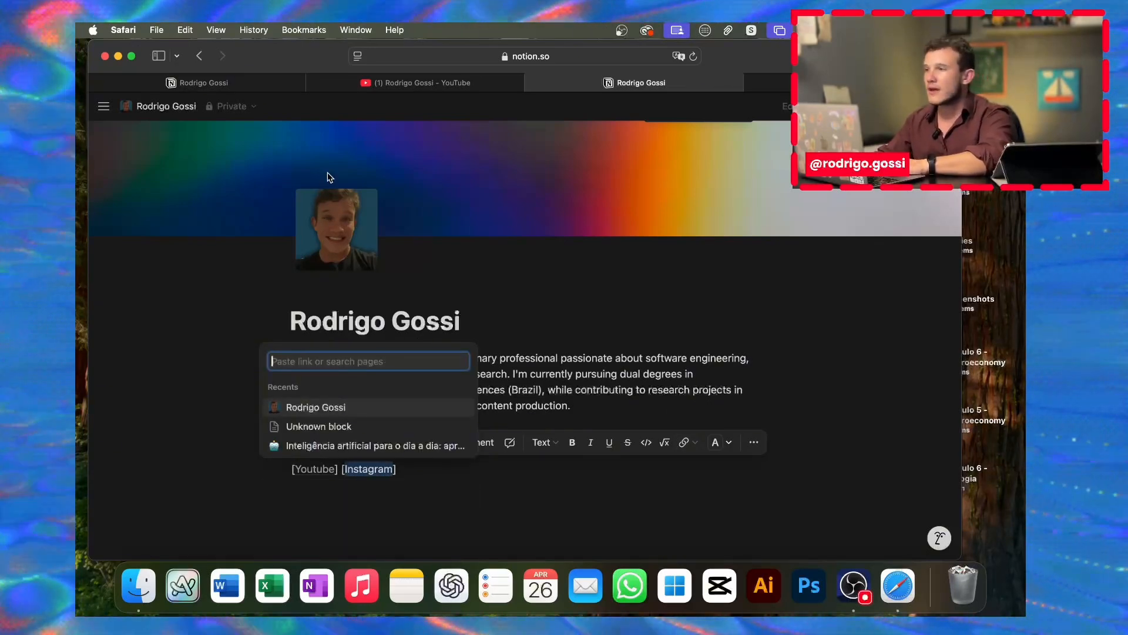
{"action": "left_click", "coordinate": [245, 86]}
{"action": "left_click_drag", "start_coordinate": [509, 347], "coordinate": [286, 348]}
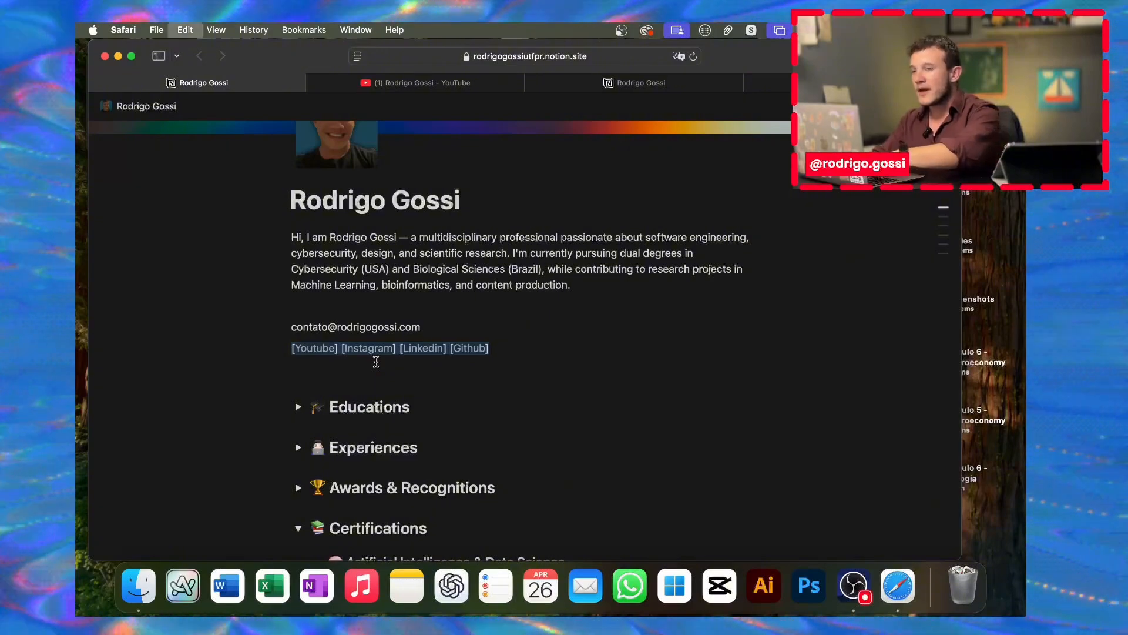
{"action": "left_click", "coordinate": [676, 82]}
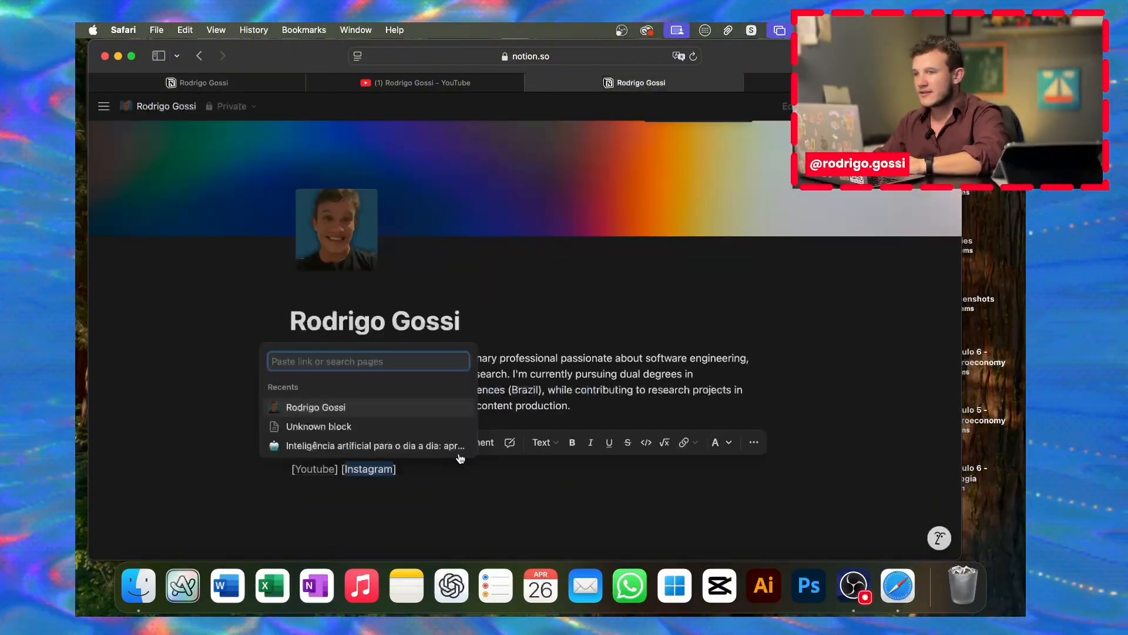
{"action": "key", "text": "Escape"}
Step: Paste the linked Youtube, Instagram, Linkedin and Github row over the line and start an empty block below
{"action": "left_click_drag", "start_coordinate": [416, 474], "coordinate": [264, 465]}
{"action": "key", "text": "super+v"}
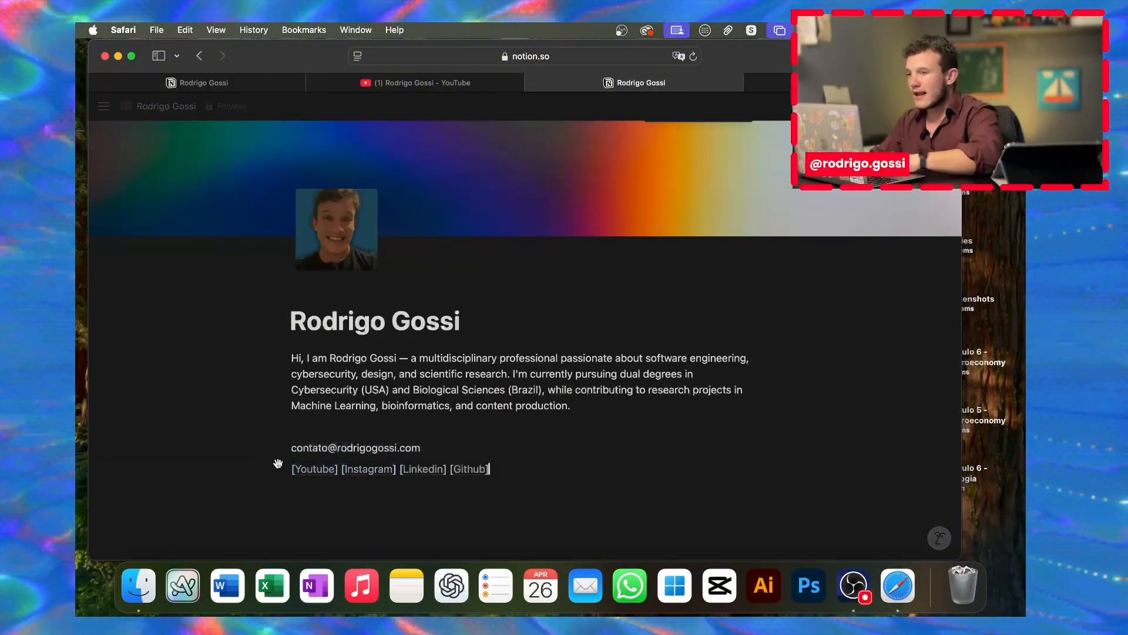
{"action": "scroll", "coordinate": [506, 434], "scroll_direction": "down", "scroll_amount": 2}
{"action": "left_click", "coordinate": [505, 434]}
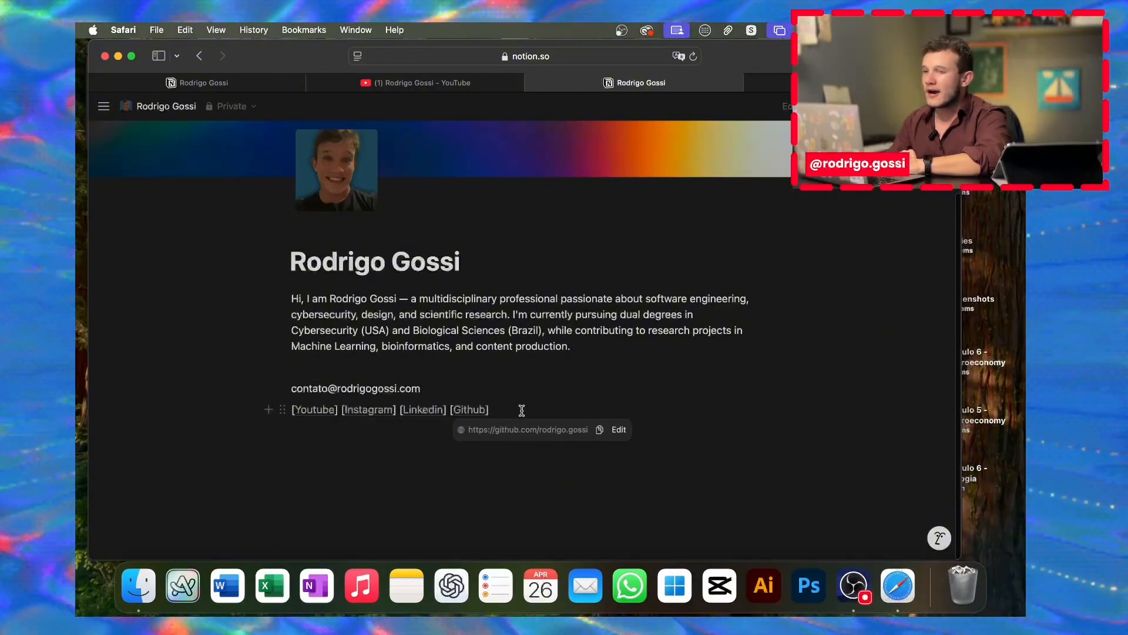
{"action": "key", "text": "Return"}
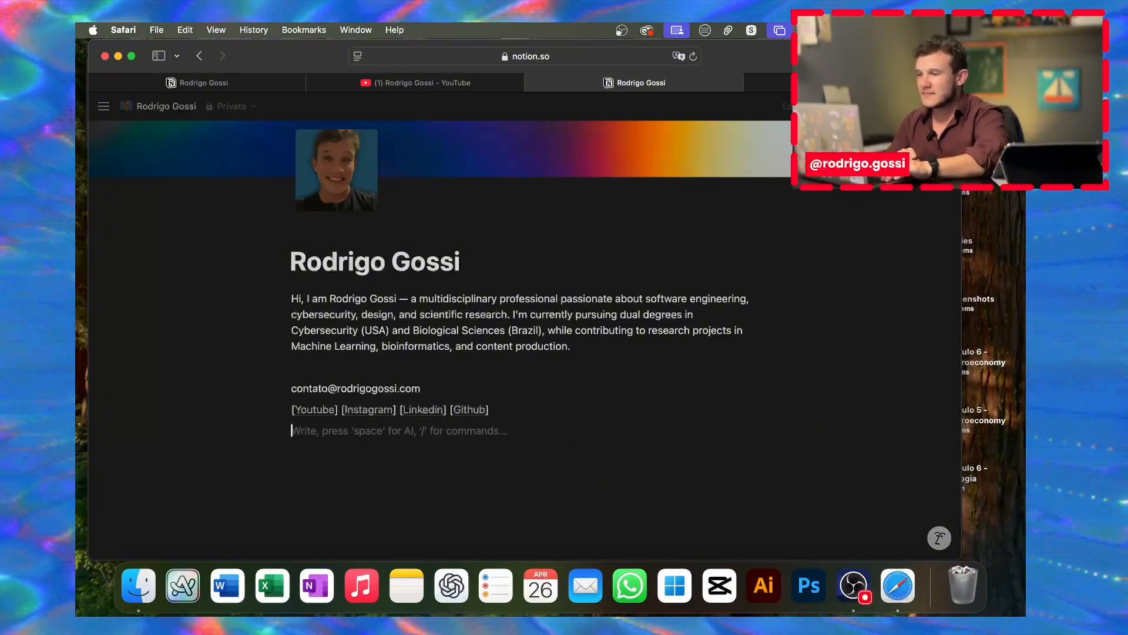
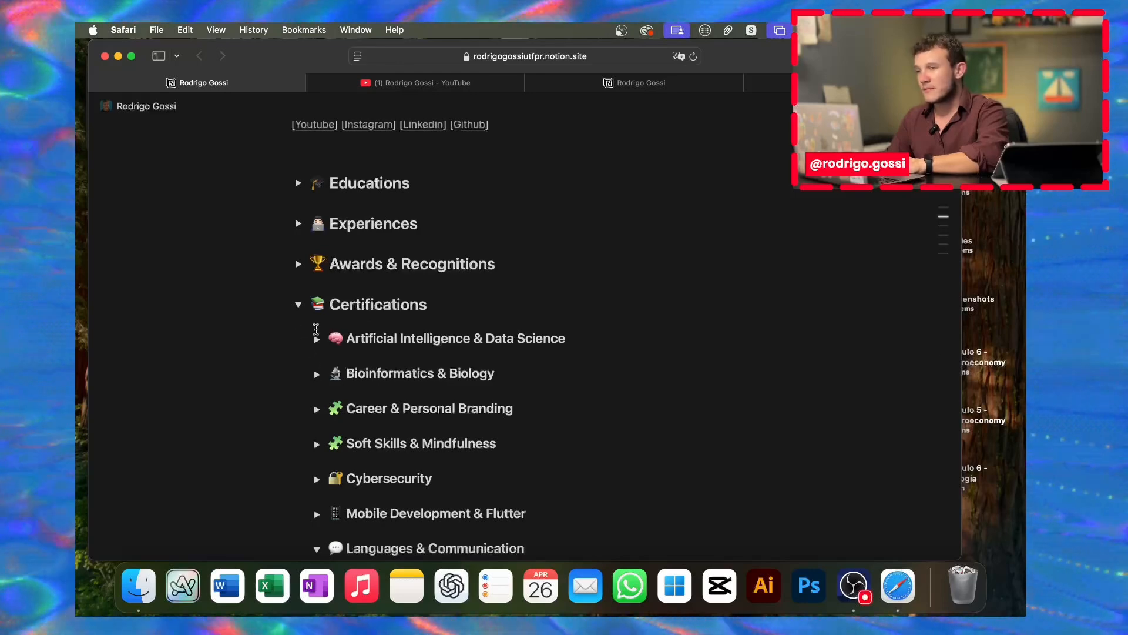
Step: On the published page, expand the Artificial Intelligence & Data Science certifications, then collapse Certifications
{"action": "scroll", "coordinate": [315, 329], "scroll_direction": "down", "scroll_amount": 3}
{"action": "left_click", "coordinate": [317, 242]}
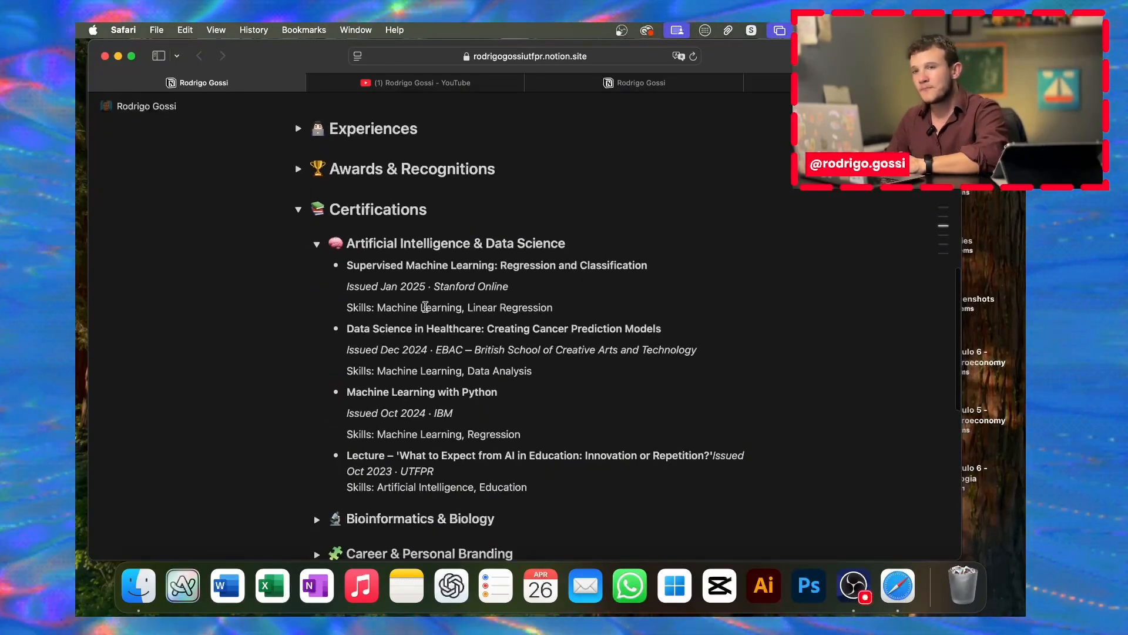
{"action": "scroll", "coordinate": [425, 306], "scroll_direction": "up", "scroll_amount": 3}
{"action": "left_click", "coordinate": [299, 306]}
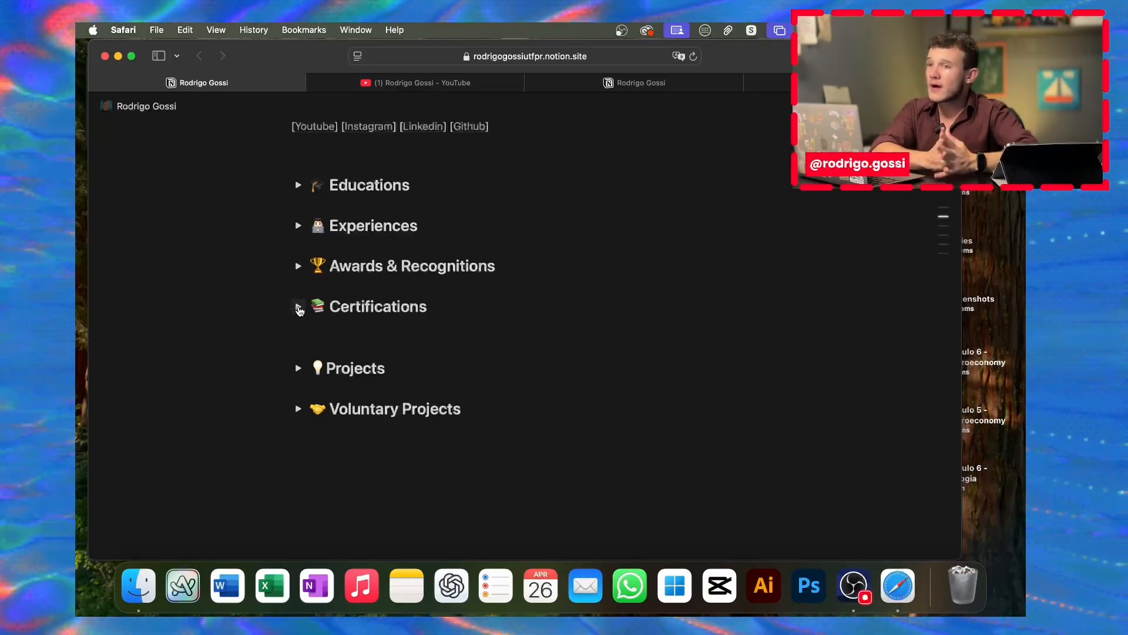
Step: Expand and collapse the Educations section on the published portfolio to review it
{"action": "left_click", "coordinate": [300, 183]}
{"action": "left_click", "coordinate": [299, 186]}
{"action": "scroll", "coordinate": [306, 245], "scroll_direction": "up", "scroll_amount": 5}
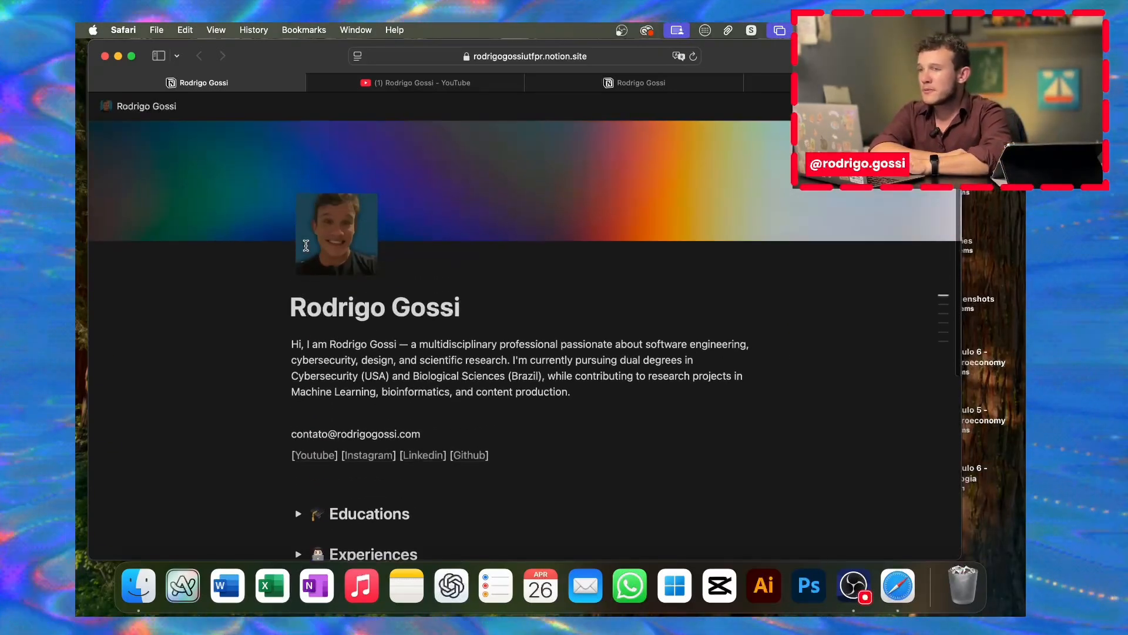
{"action": "scroll", "coordinate": [305, 294], "scroll_direction": "down", "scroll_amount": 5}
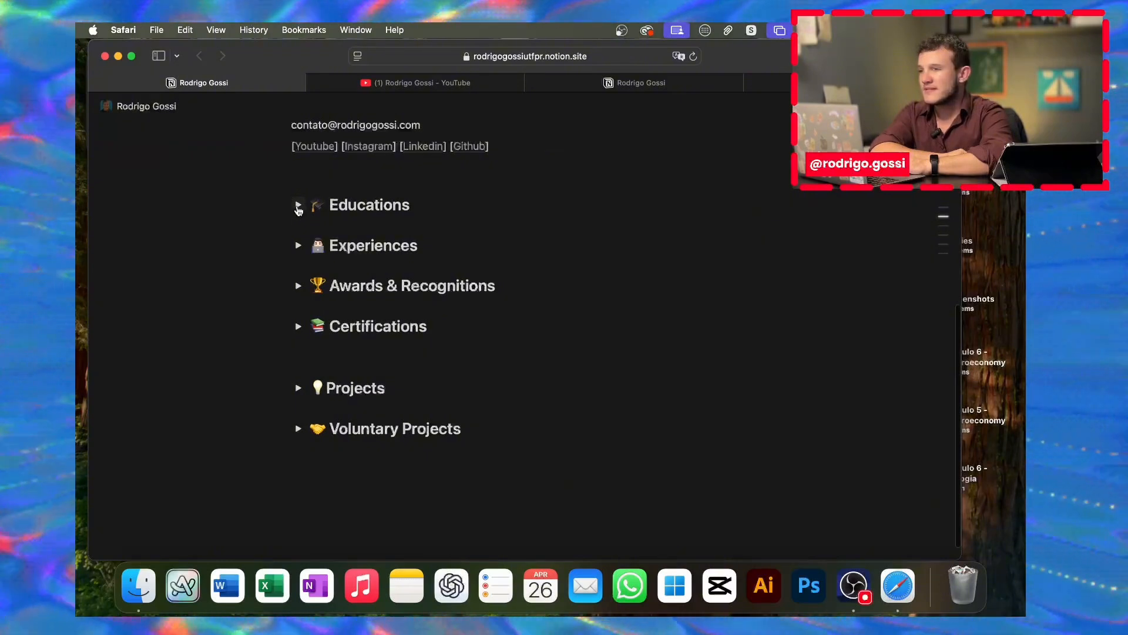
{"action": "left_click", "coordinate": [298, 206]}
{"action": "left_click", "coordinate": [299, 205]}
Step: Review the QA Engineer entry under Experiences, then place the cursor on the empty line below the links
{"action": "left_click", "coordinate": [299, 247]}
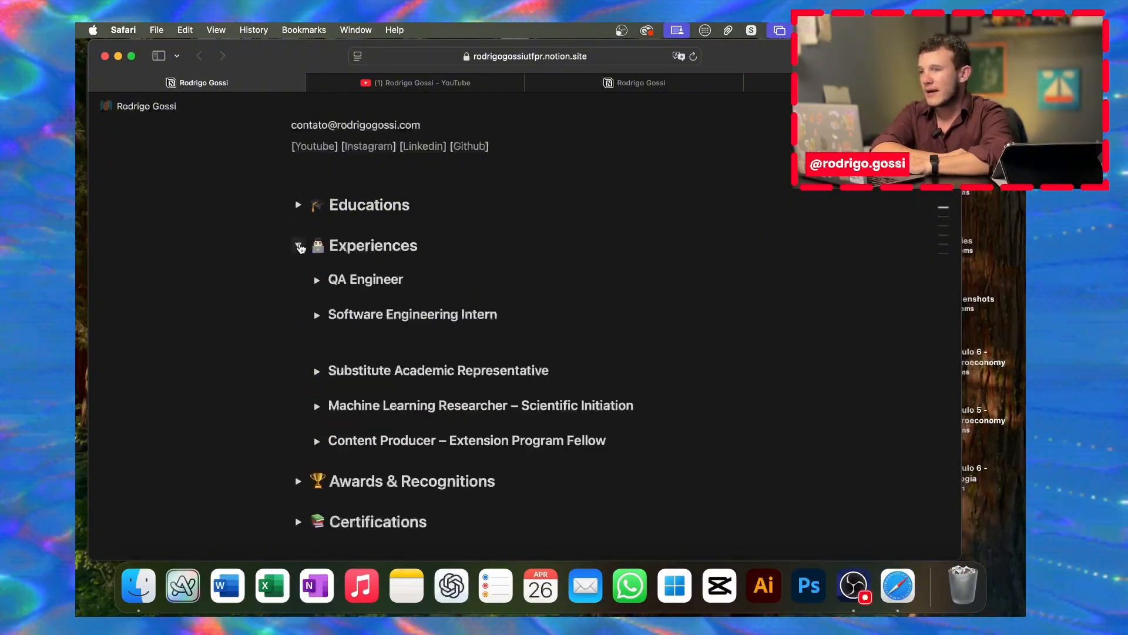
{"action": "left_click", "coordinate": [316, 280]}
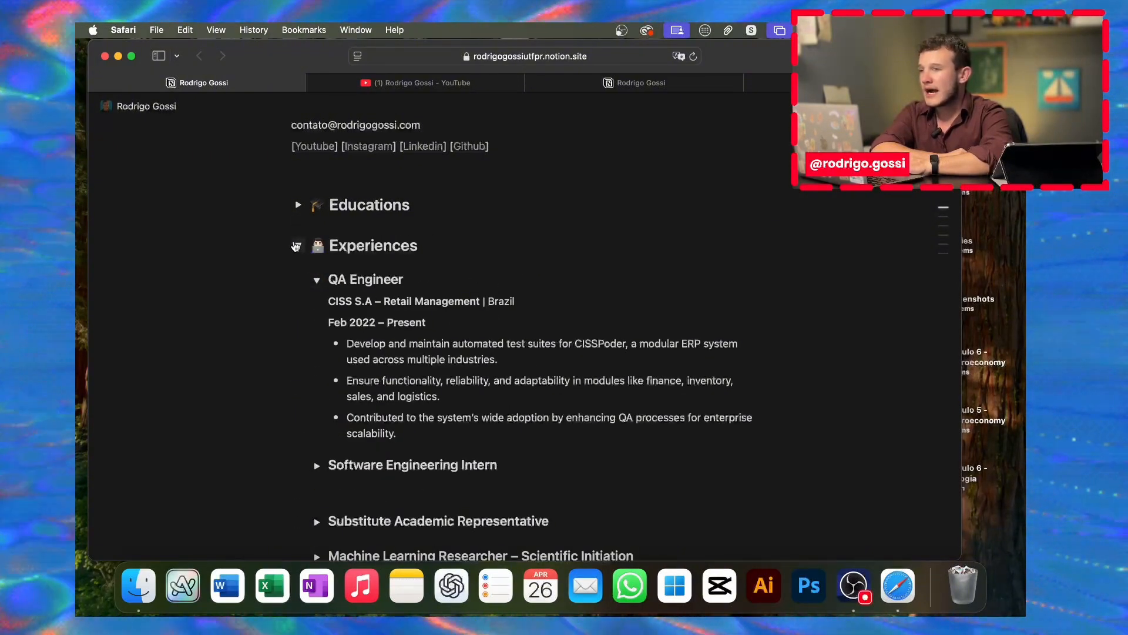
{"action": "left_click", "coordinate": [316, 282]}
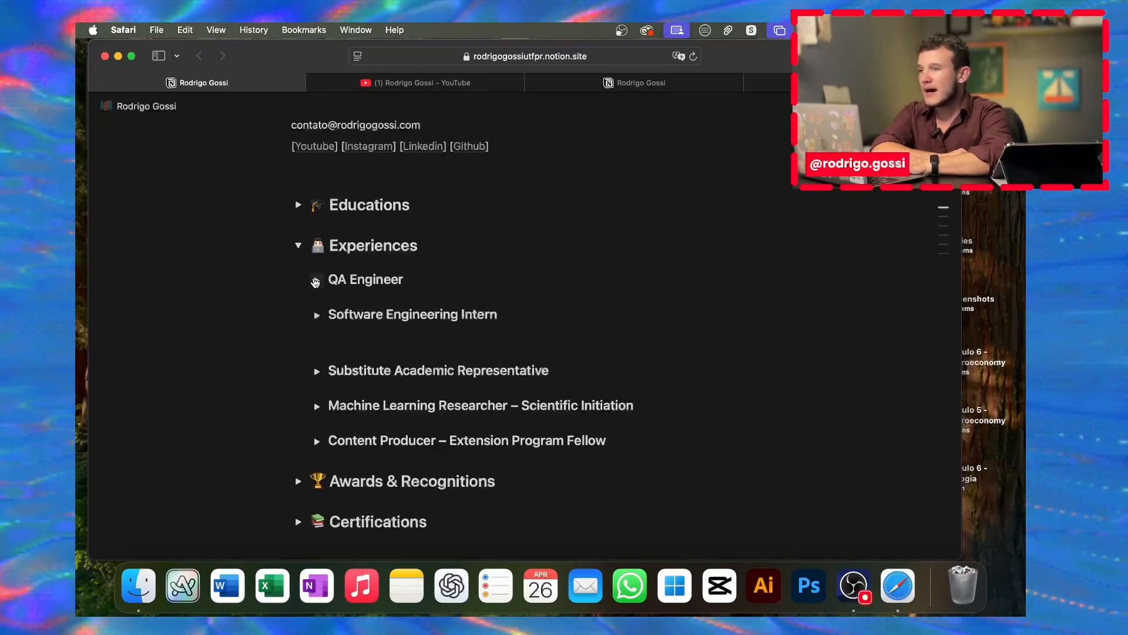
{"action": "scroll", "coordinate": [352, 282], "scroll_direction": "down", "scroll_amount": 3}
{"action": "left_click", "coordinate": [317, 180]}
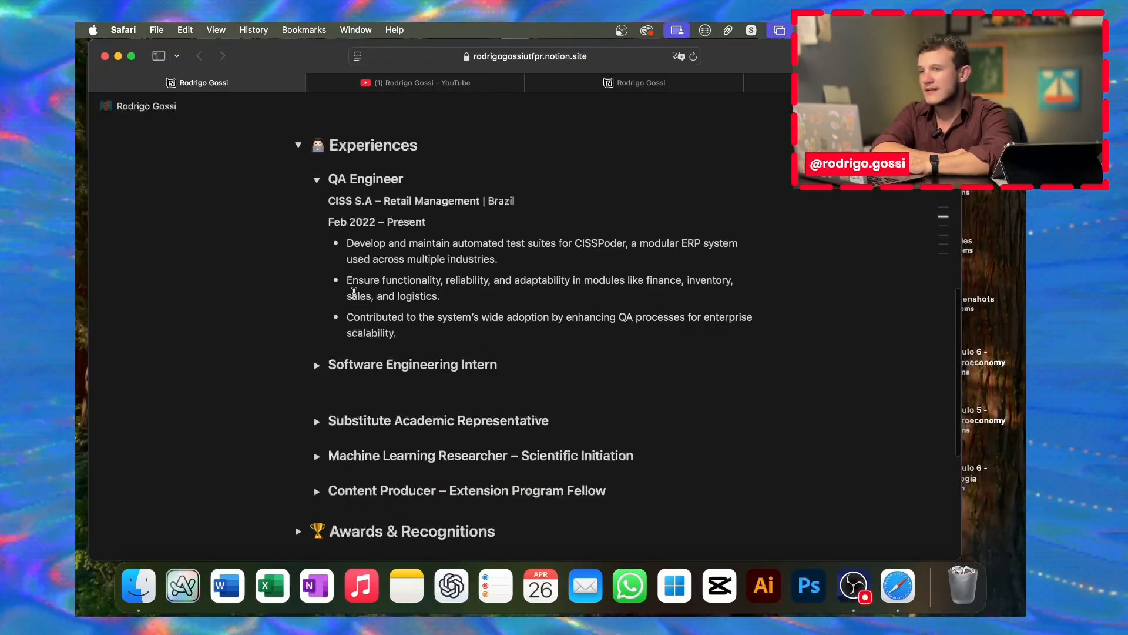
{"action": "scroll", "coordinate": [354, 292], "scroll_direction": "up", "scroll_amount": 7}
{"action": "left_click", "coordinate": [280, 311]}
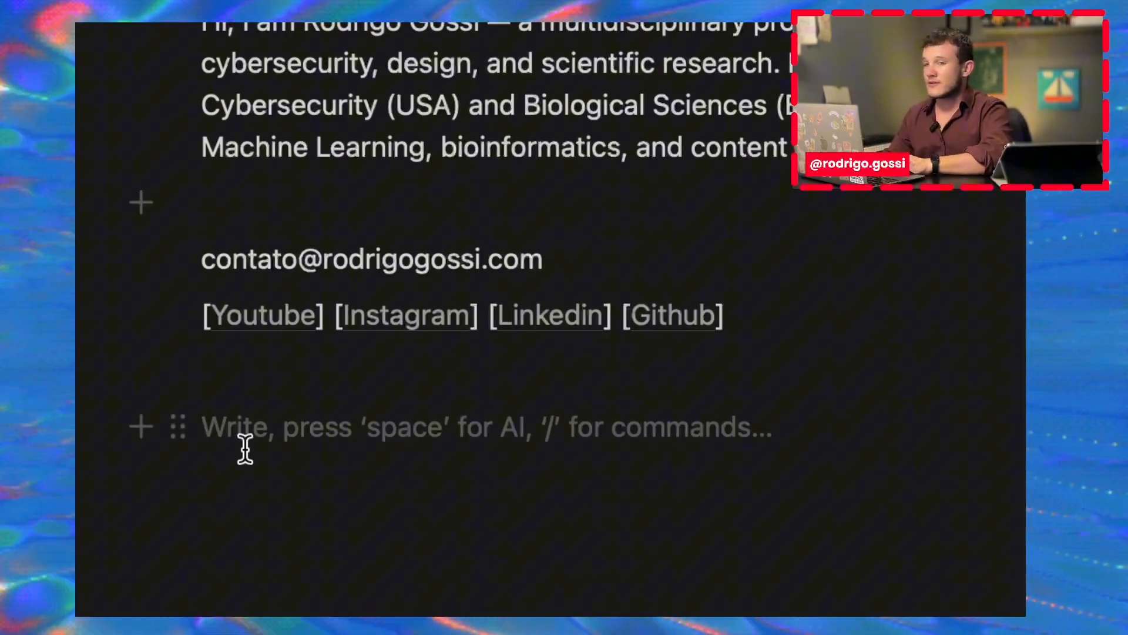
Step: Open the slash menu on the empty line, browse the block types, and filter them with h3
{"action": "type", "text": "/"}
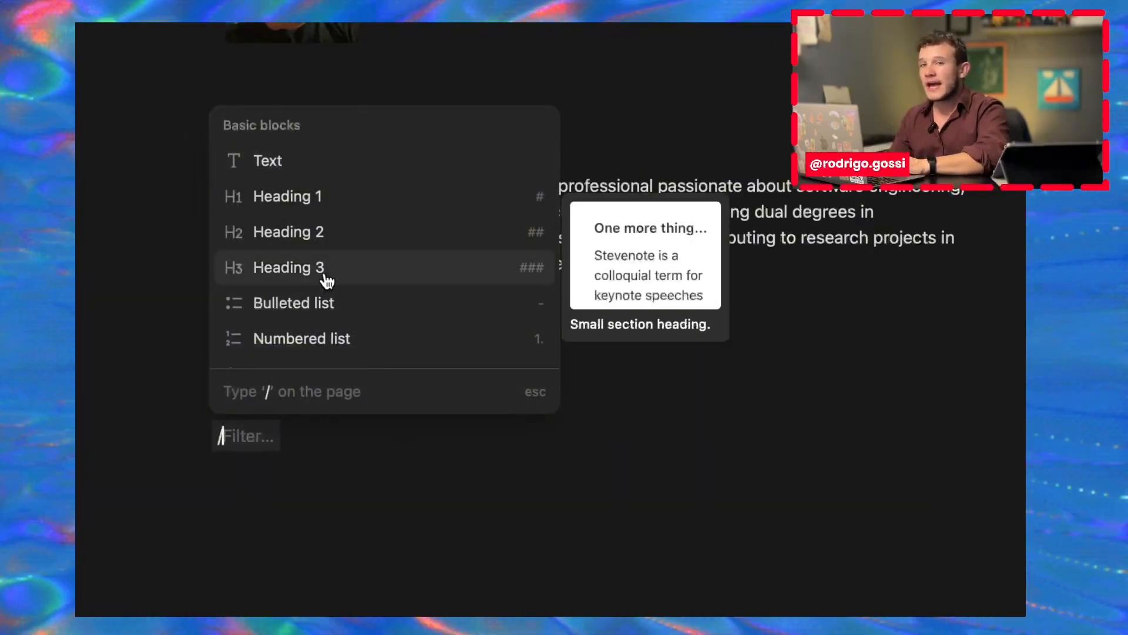
{"action": "scroll", "coordinate": [323, 277], "scroll_direction": "down", "scroll_amount": 5}
{"action": "scroll", "coordinate": [346, 174], "scroll_direction": "down", "scroll_amount": 2}
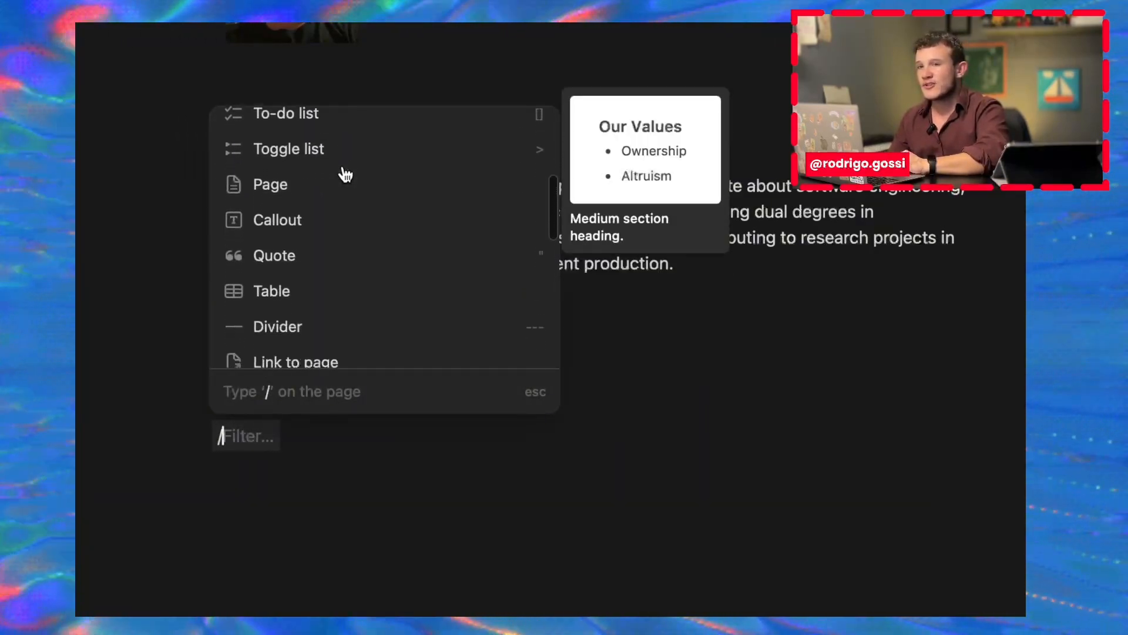
{"action": "scroll", "coordinate": [343, 174], "scroll_direction": "up", "scroll_amount": 5}
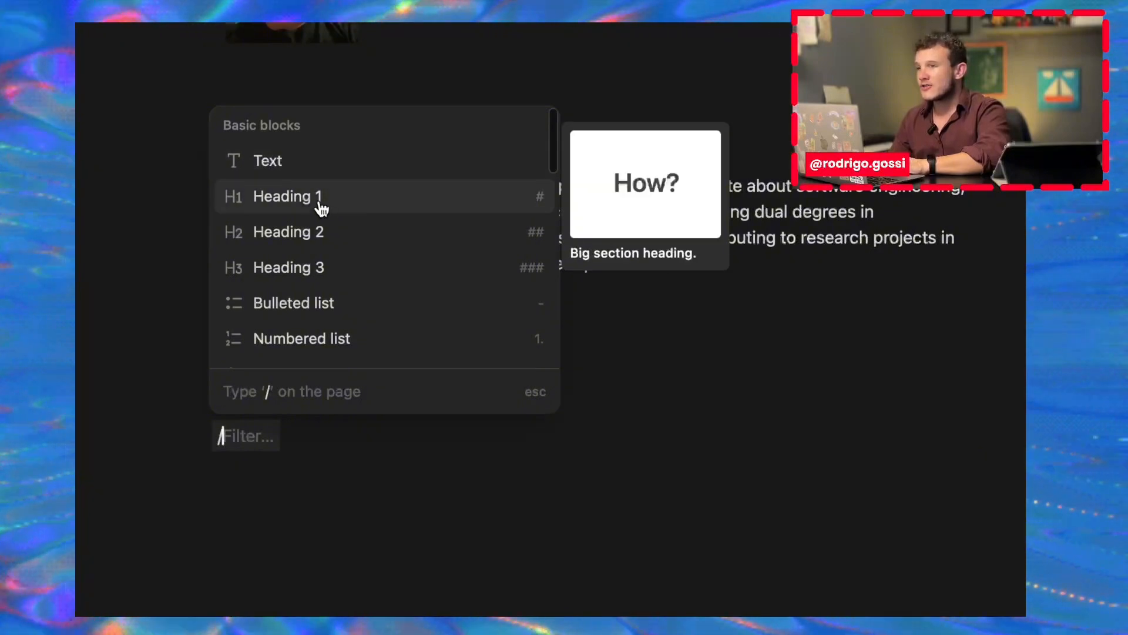
{"action": "scroll", "coordinate": [342, 170], "scroll_direction": "down", "scroll_amount": 6}
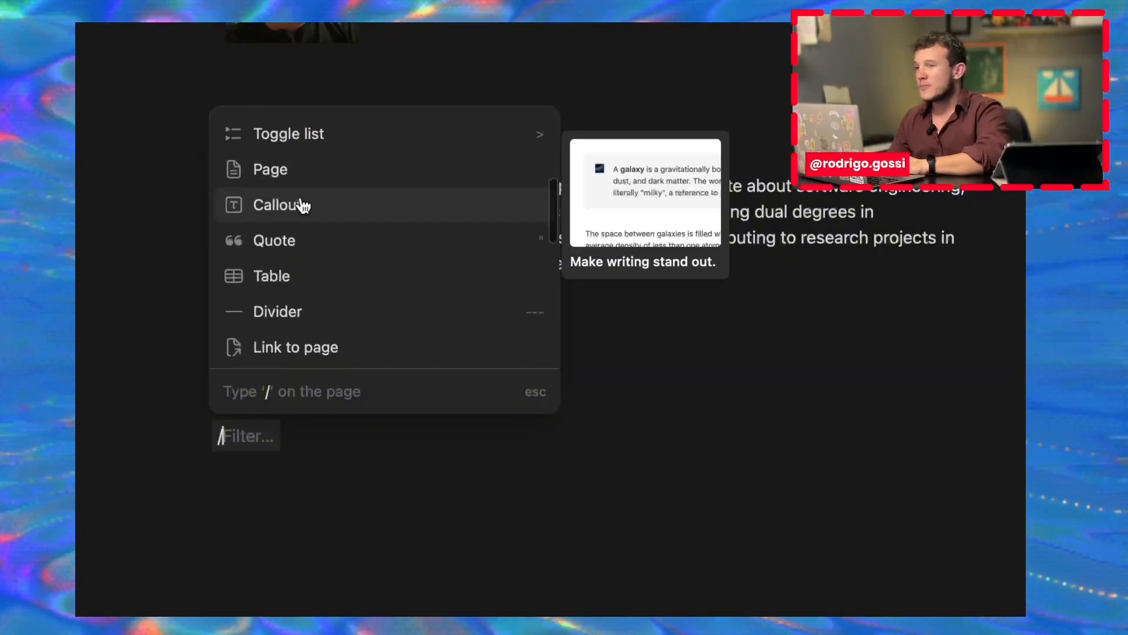
{"action": "scroll", "coordinate": [311, 191], "scroll_direction": "down", "scroll_amount": 2}
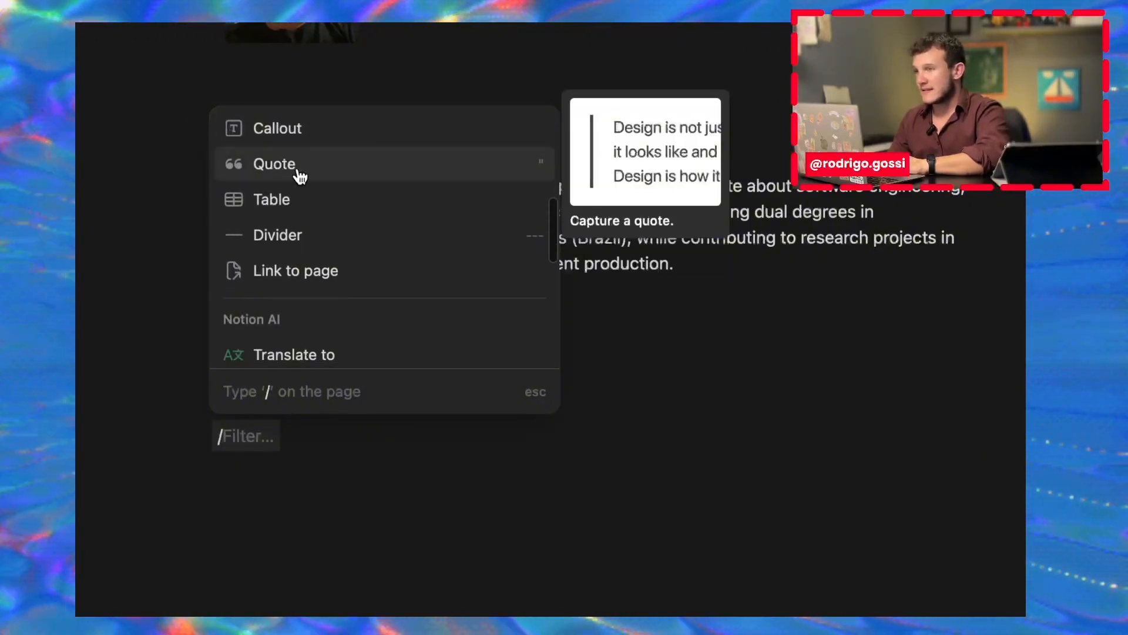
{"action": "scroll", "coordinate": [299, 177], "scroll_direction": "down", "scroll_amount": 8}
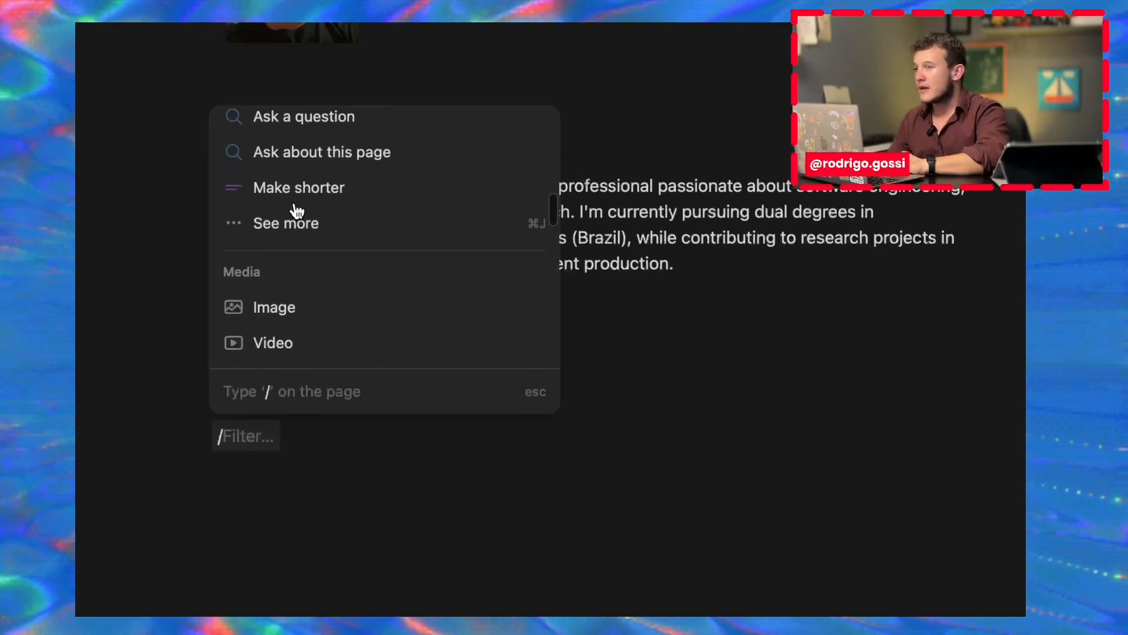
{"action": "scroll", "coordinate": [282, 247], "scroll_direction": "down", "scroll_amount": 2}
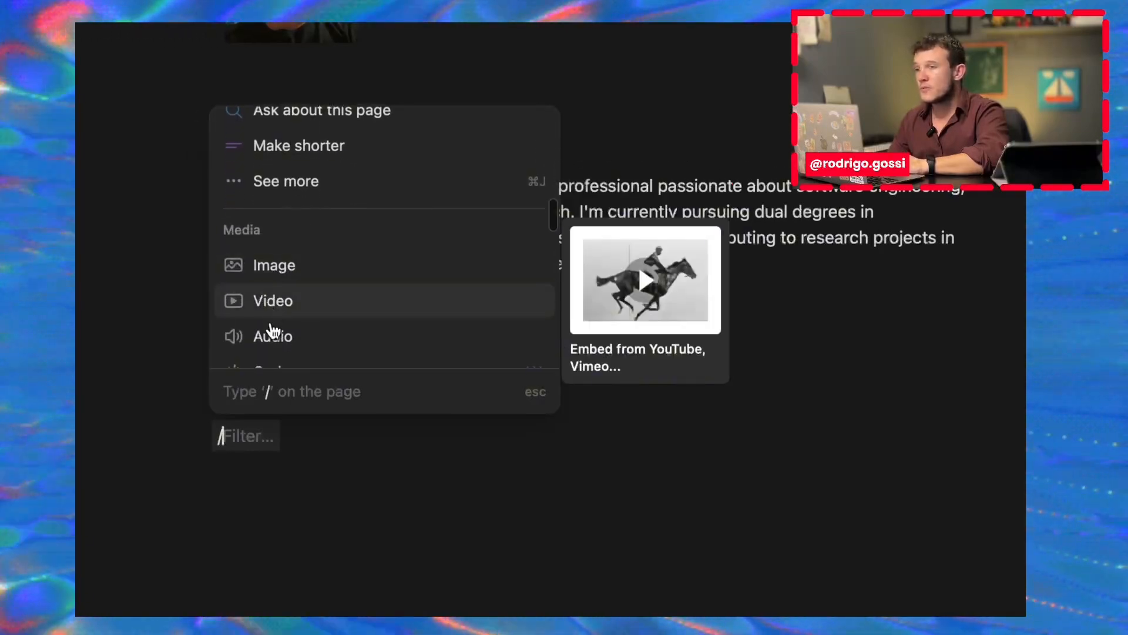
{"action": "scroll", "coordinate": [272, 337], "scroll_direction": "down", "scroll_amount": 1}
{"action": "scroll", "coordinate": [272, 336], "scroll_direction": "down", "scroll_amount": 1}
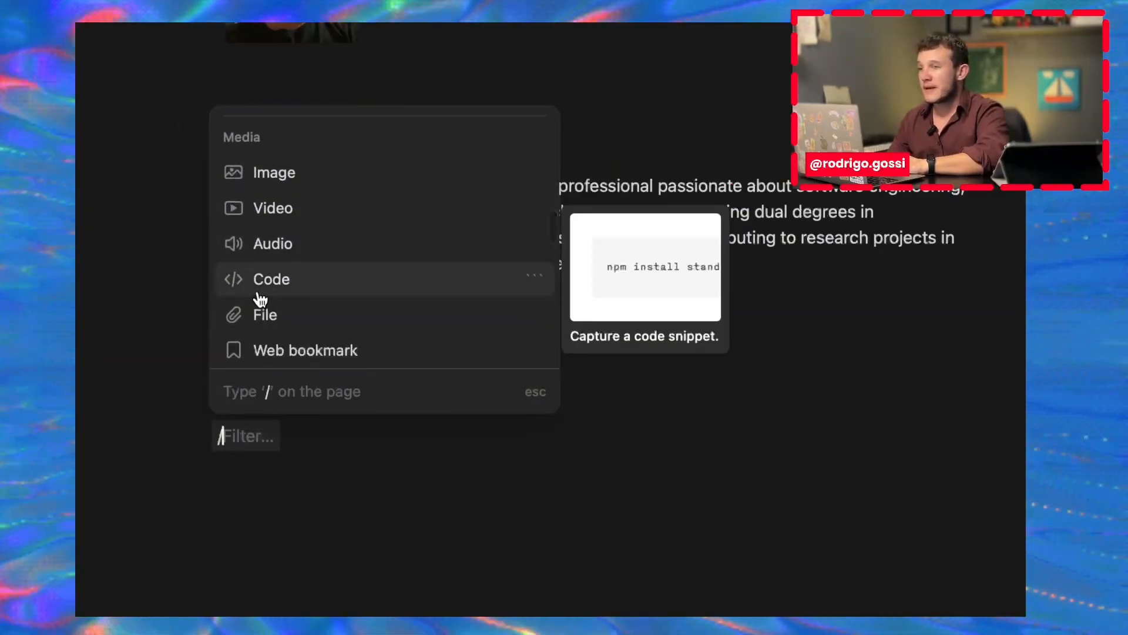
{"action": "scroll", "coordinate": [260, 299], "scroll_direction": "down", "scroll_amount": 1}
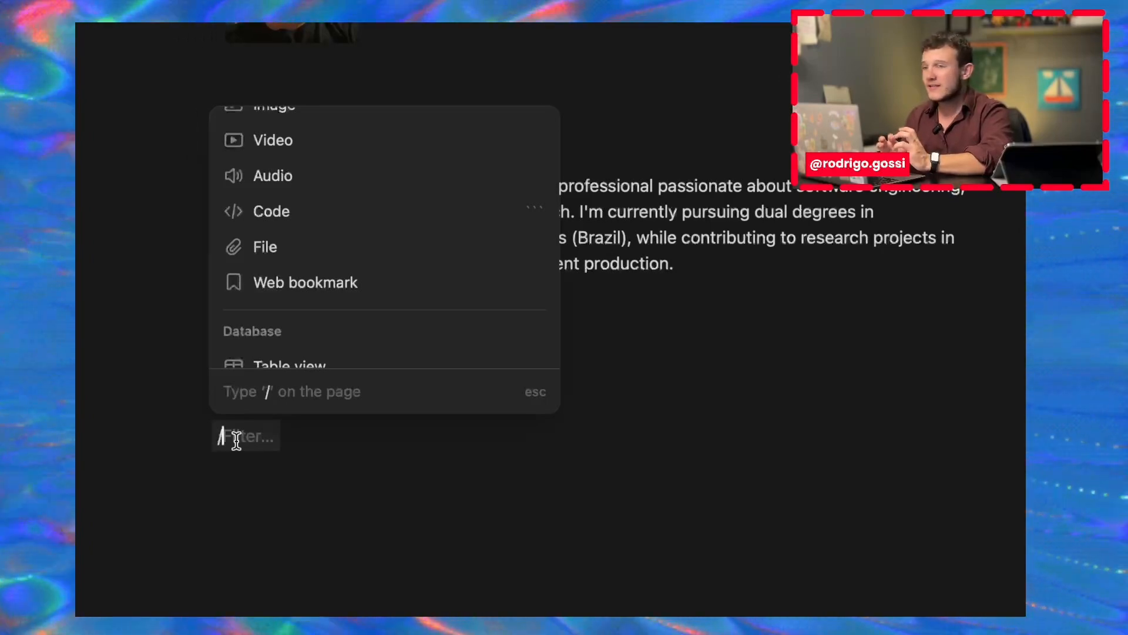
{"action": "type", "text": "h3"}
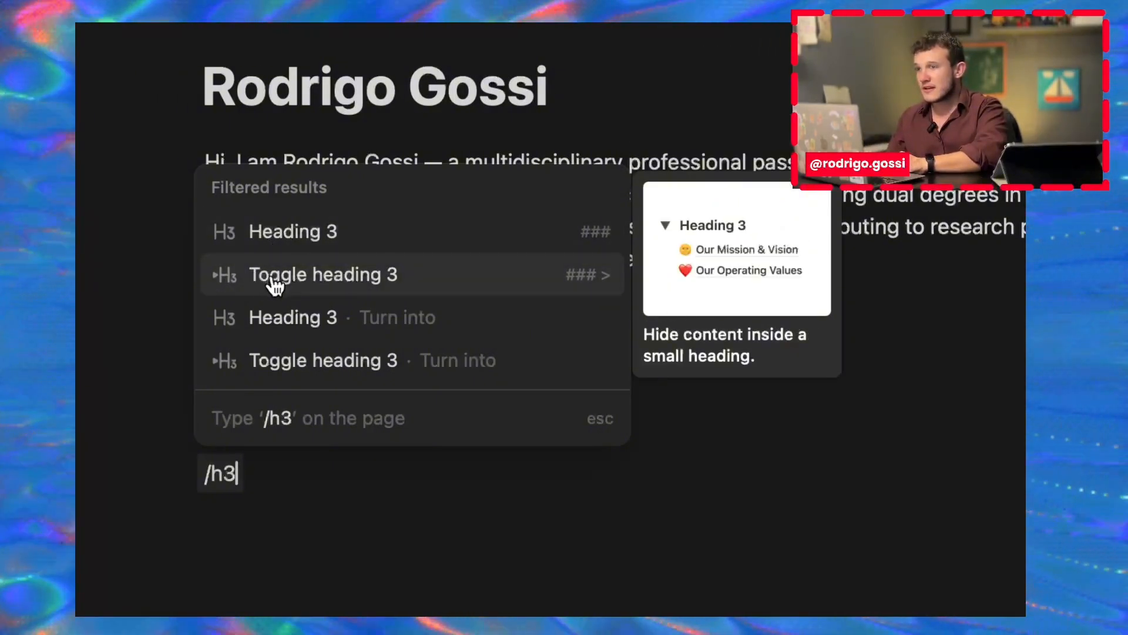
Step: Turn the new line into a Toggle heading 3 titled 'Educations' and expand it
{"action": "left_click", "coordinate": [276, 281]}
{"action": "scroll", "coordinate": [272, 353], "scroll_direction": "down", "scroll_amount": 1}
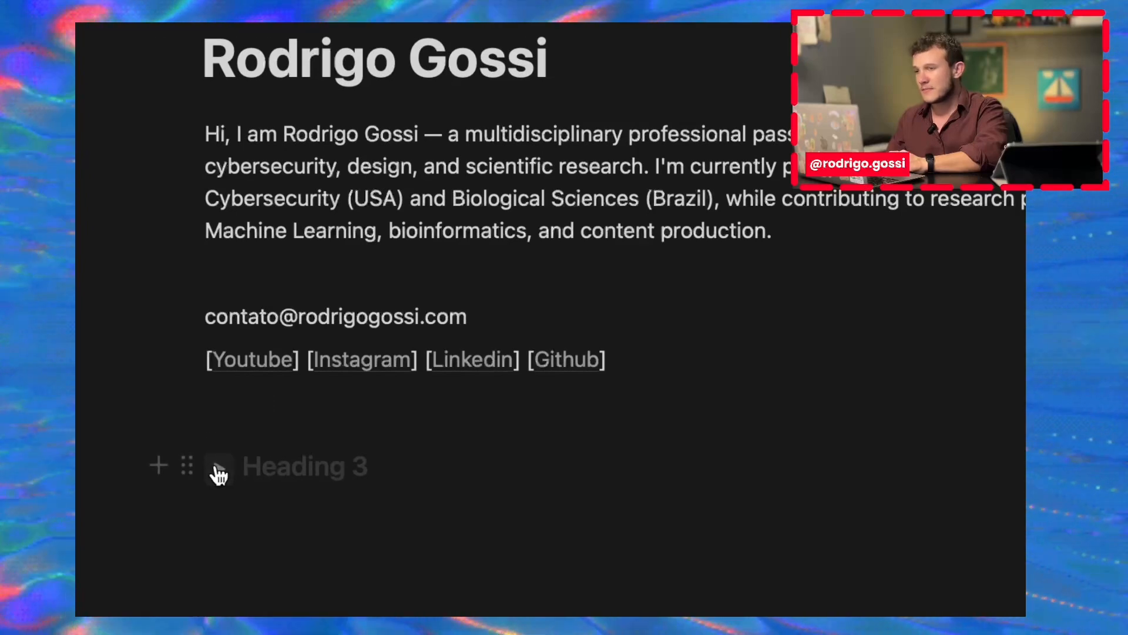
{"action": "left_click", "coordinate": [219, 469]}
{"action": "left_click", "coordinate": [219, 468]}
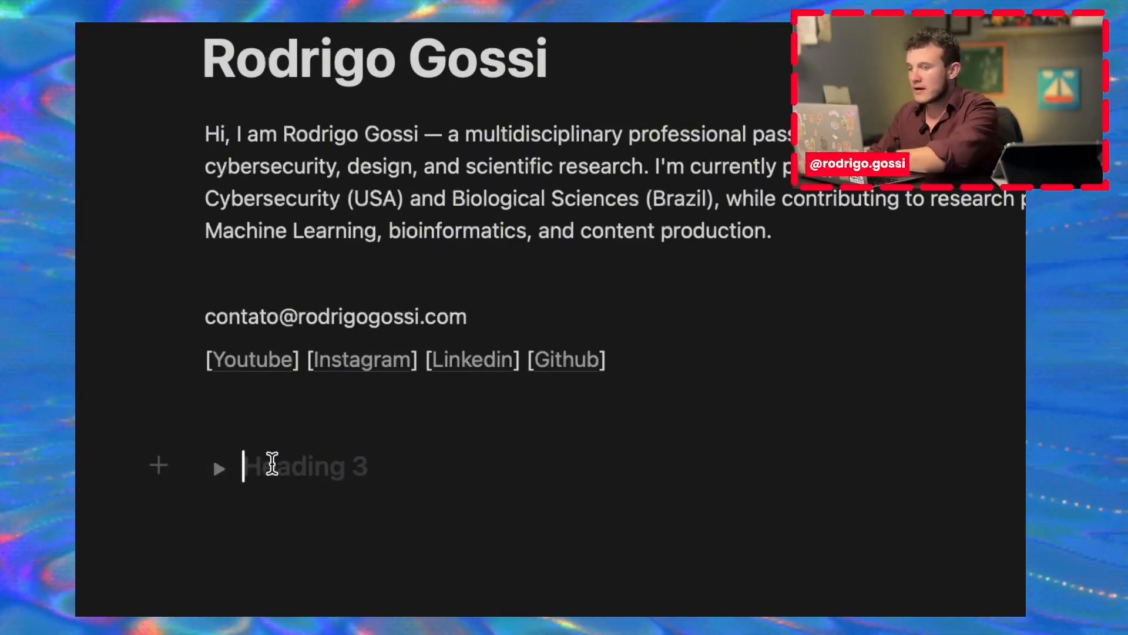
{"action": "type", "text": "E"}
{"action": "key", "text": "BackSpace"}
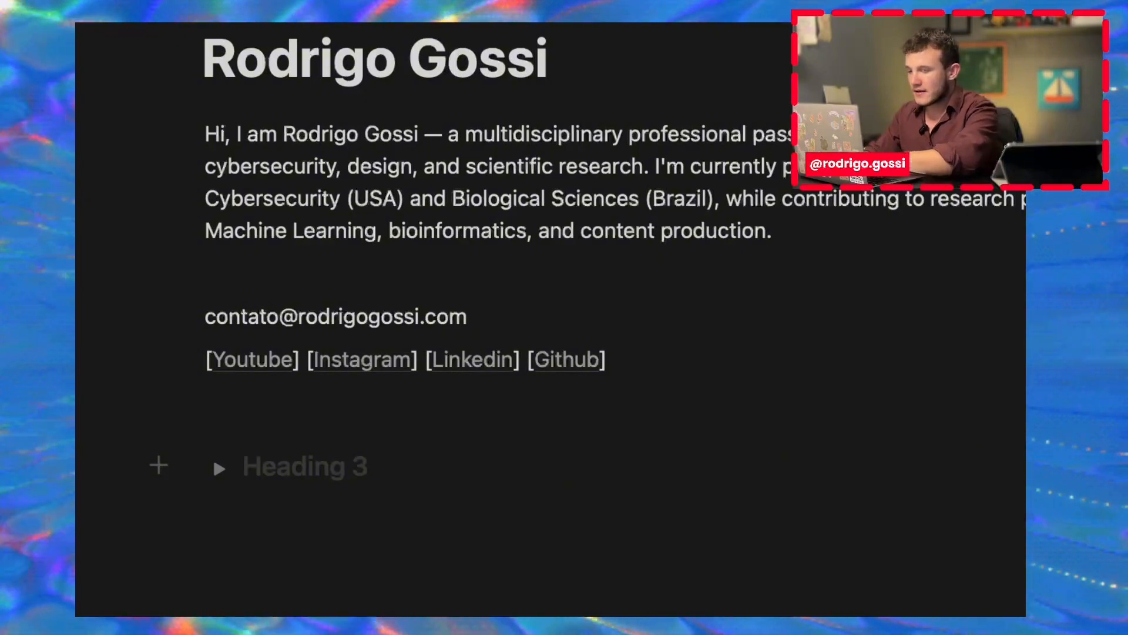
{"action": "type", "text": "Educat"}
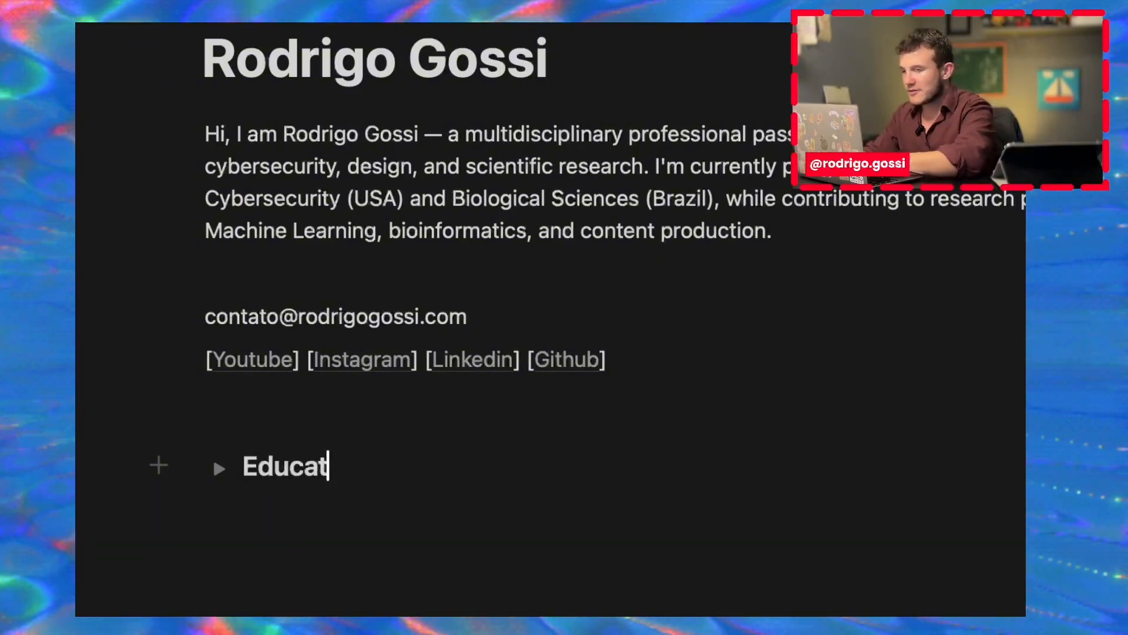
{"action": "type", "text": "ions"}
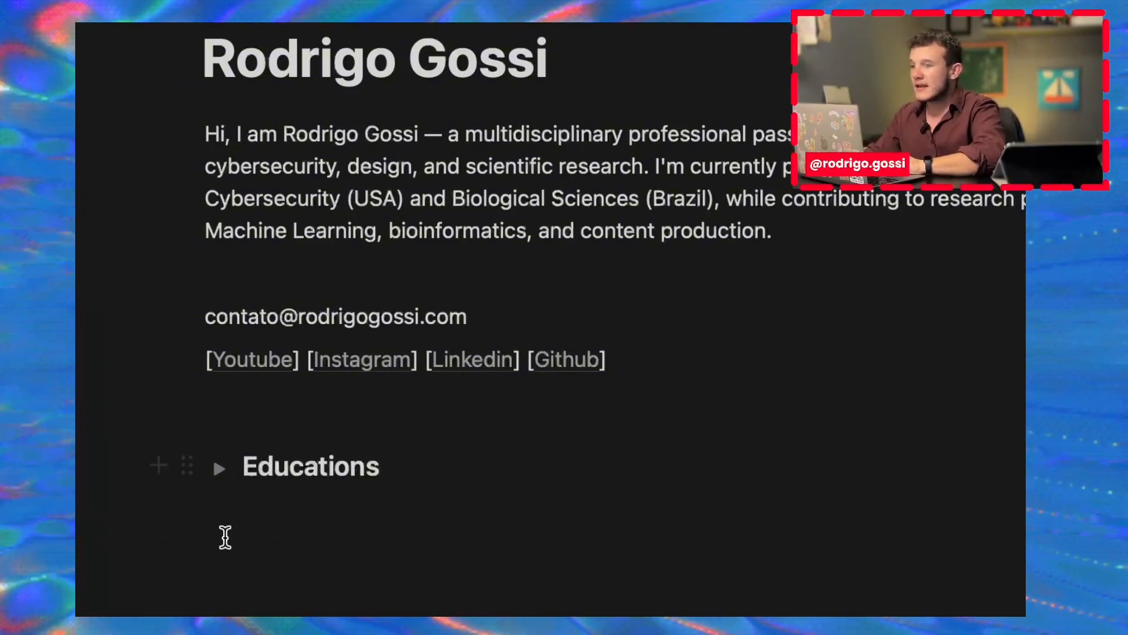
{"action": "left_click", "coordinate": [218, 468]}
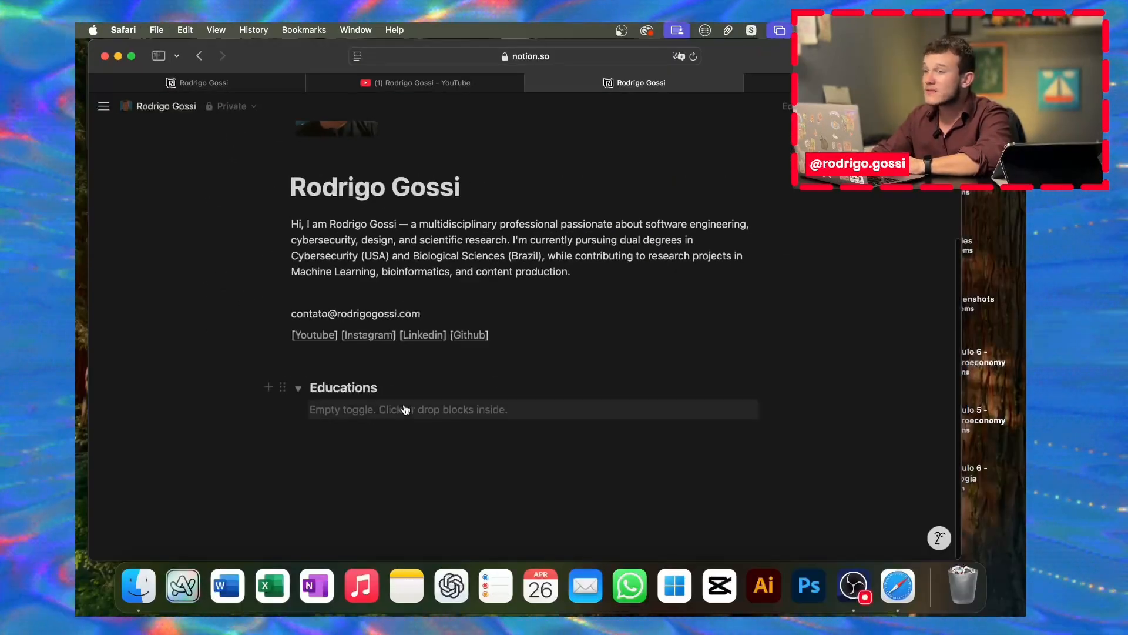
Step: Expand the Educations section on the published portfolio page to view its degrees
{"action": "left_click", "coordinate": [204, 85]}
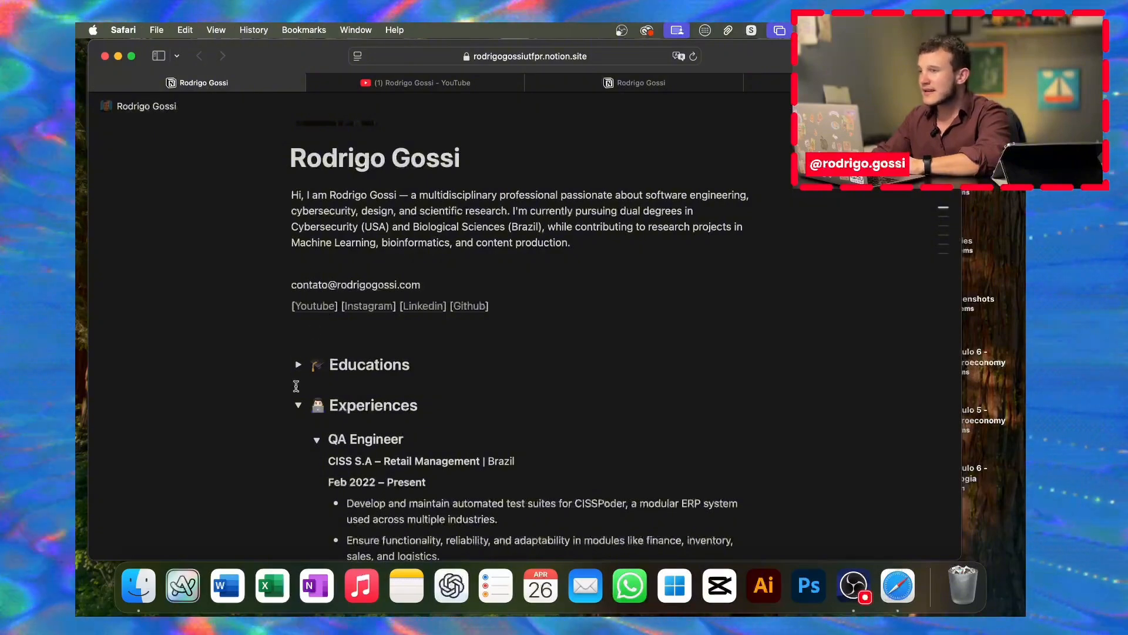
{"action": "left_click", "coordinate": [299, 365]}
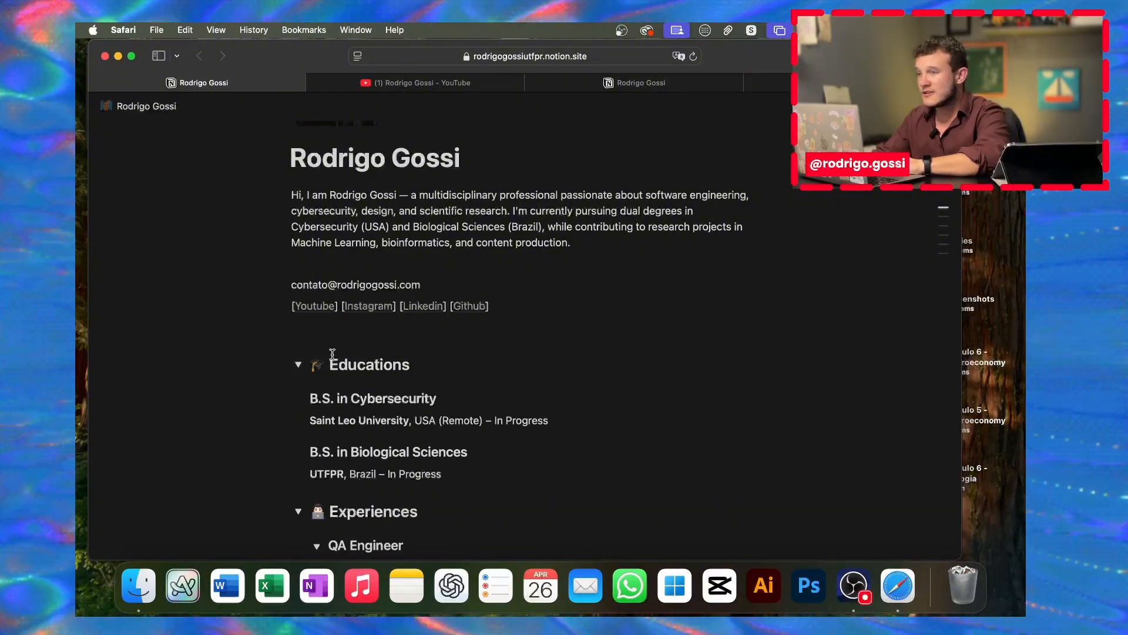
{"action": "scroll", "coordinate": [332, 353], "scroll_direction": "down", "scroll_amount": 5}
Step: Copy the two degree entries from the published page and paste them into the Educations toggle
{"action": "left_click_drag", "start_coordinate": [311, 267], "coordinate": [507, 351]}
{"action": "key", "text": "super+c"}
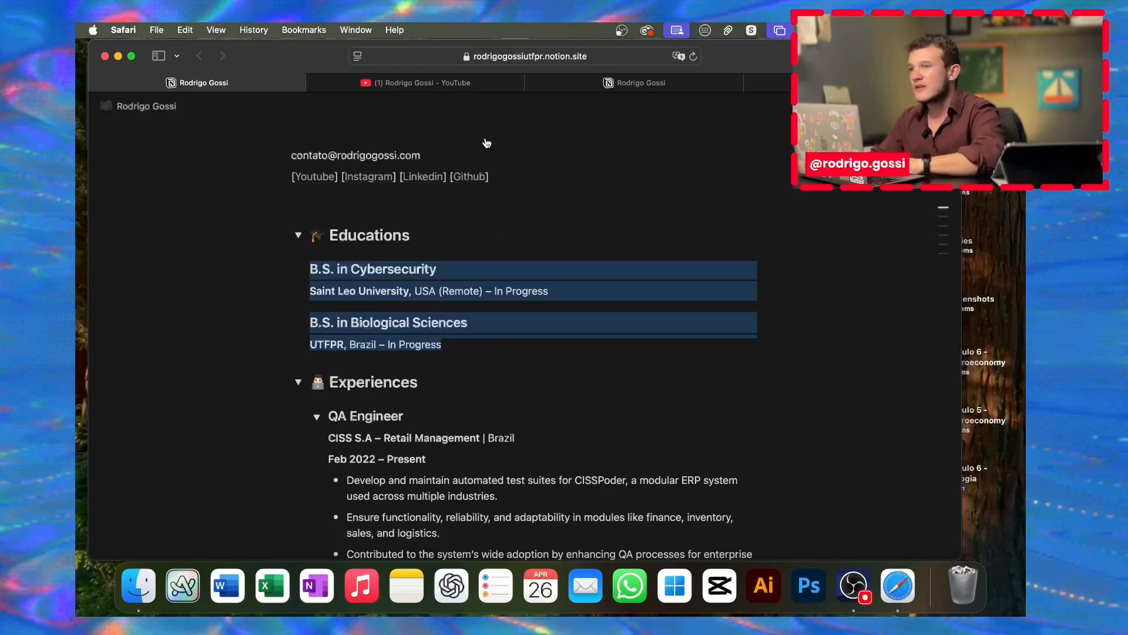
{"action": "left_click", "coordinate": [577, 89]}
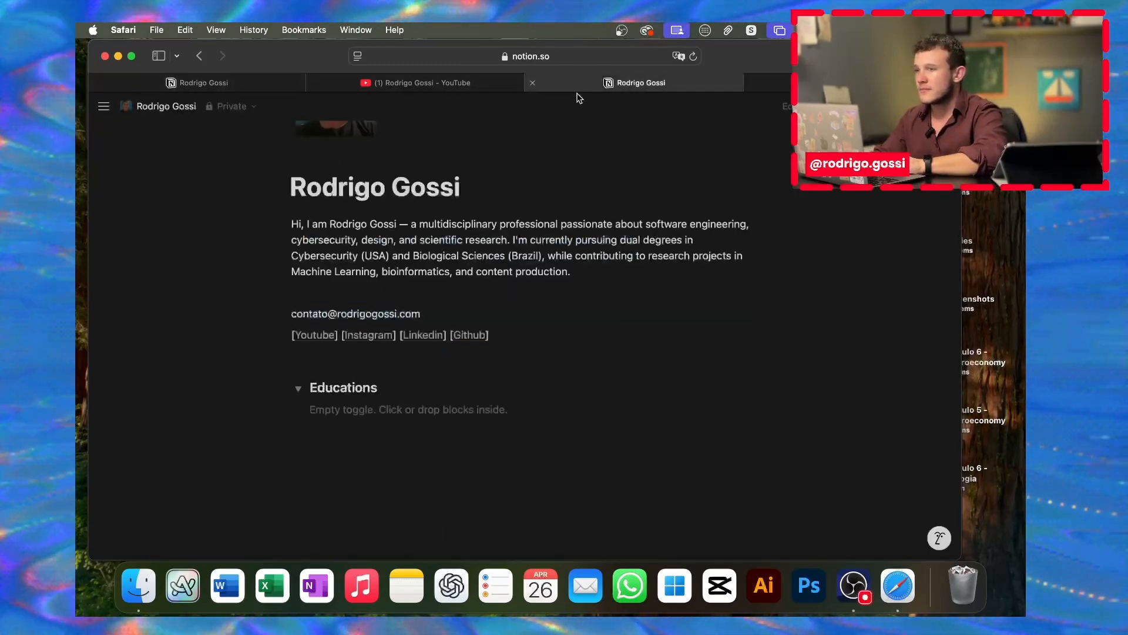
{"action": "left_click", "coordinate": [367, 410]}
{"action": "key", "text": "super+v"}
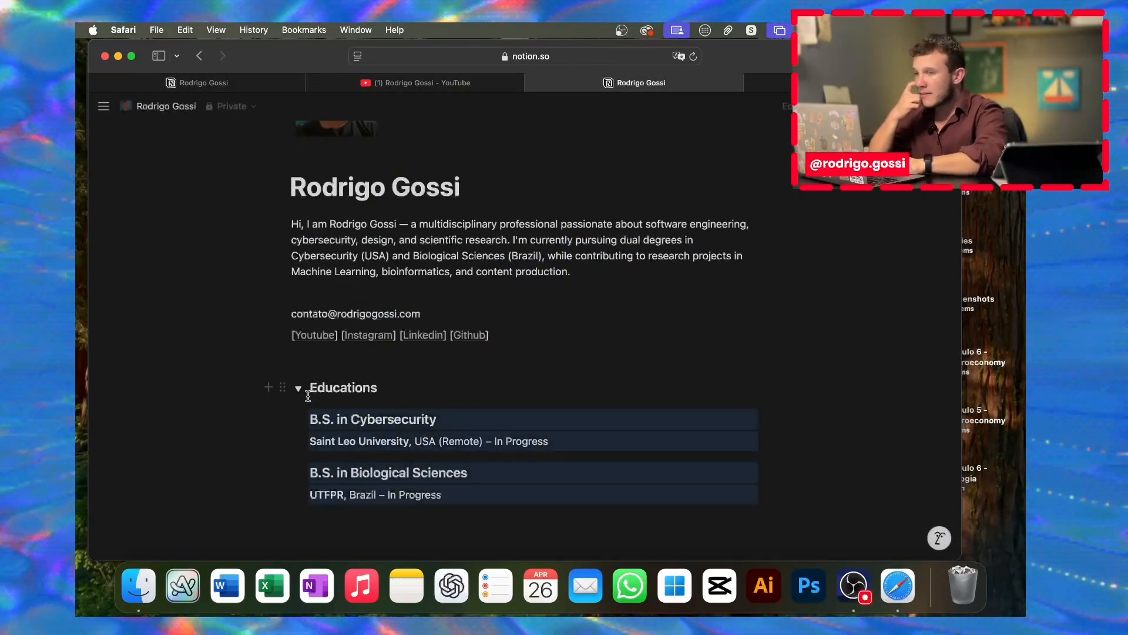
Step: Collapse and re-expand the Educations toggle to check it, then start a new block below the degrees
{"action": "left_click", "coordinate": [298, 387]}
{"action": "left_click", "coordinate": [298, 407]}
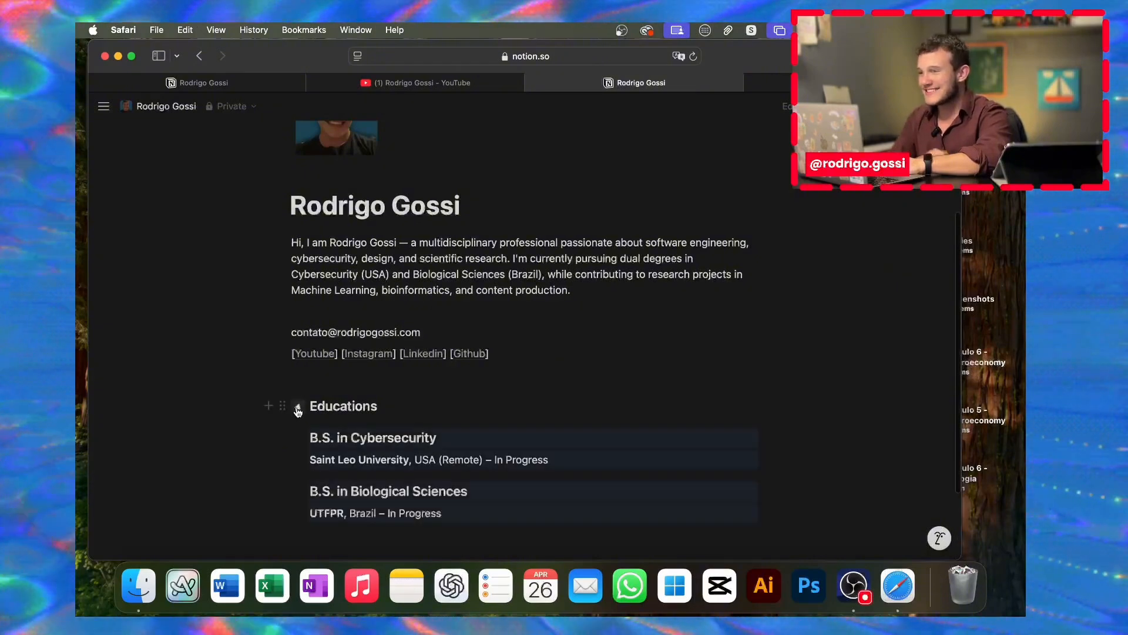
{"action": "left_click", "coordinate": [298, 408]}
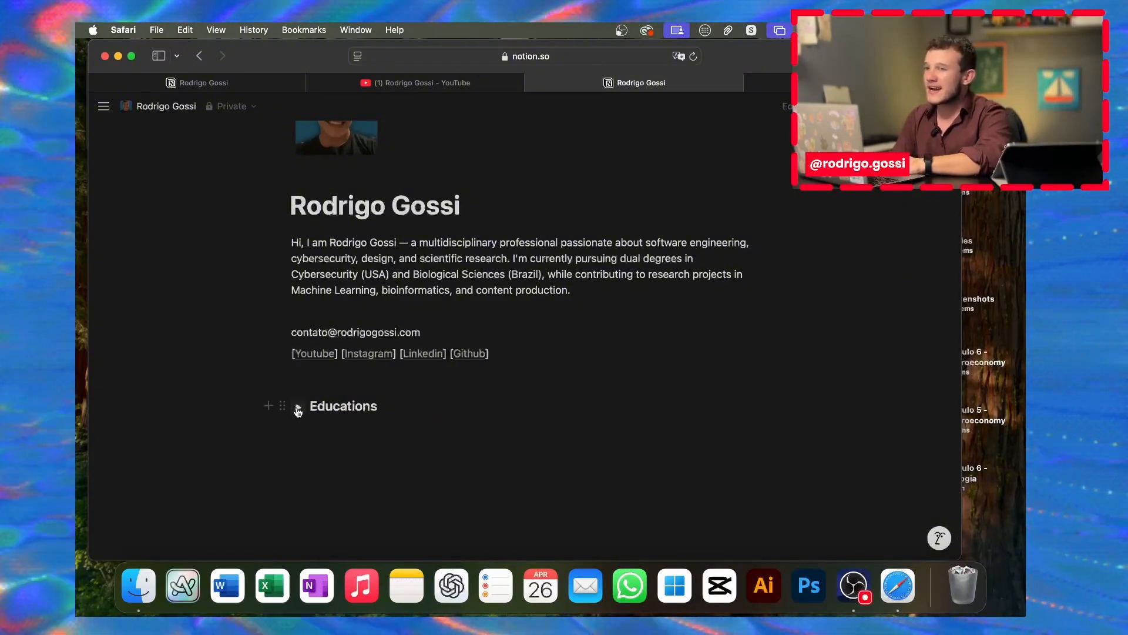
{"action": "left_click", "coordinate": [298, 408]}
{"action": "scroll", "coordinate": [340, 446], "scroll_direction": "down", "scroll_amount": 3}
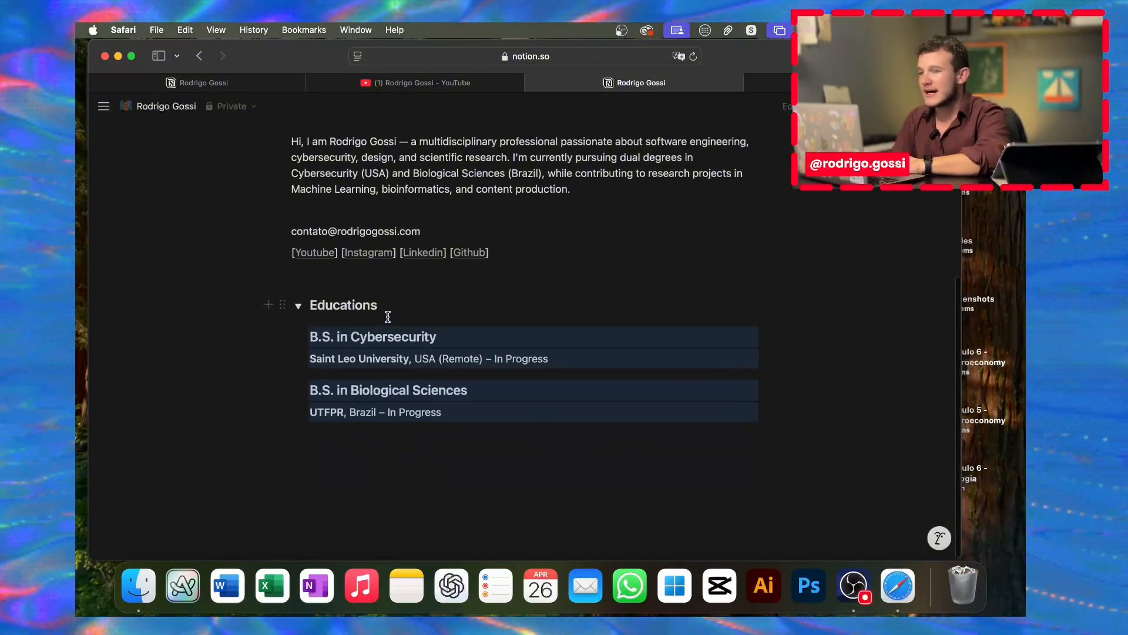
{"action": "left_click", "coordinate": [323, 436]}
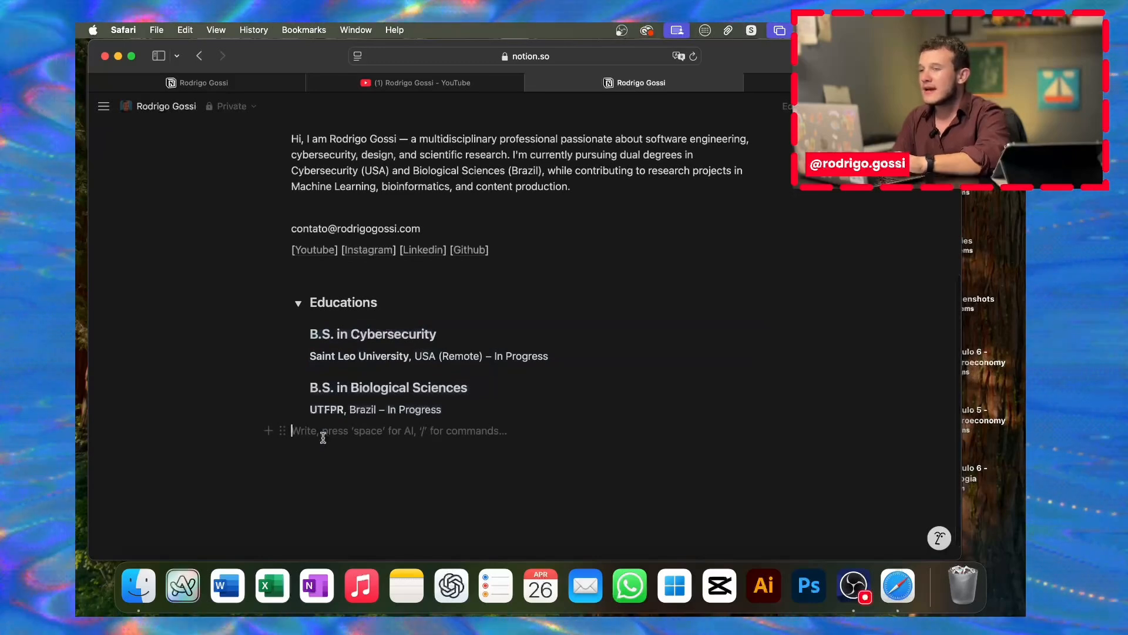
Step: On the published page, collapse QA Engineer, select the Experiences heading text, and reopen QA Engineer
{"action": "left_click", "coordinate": [263, 87]}
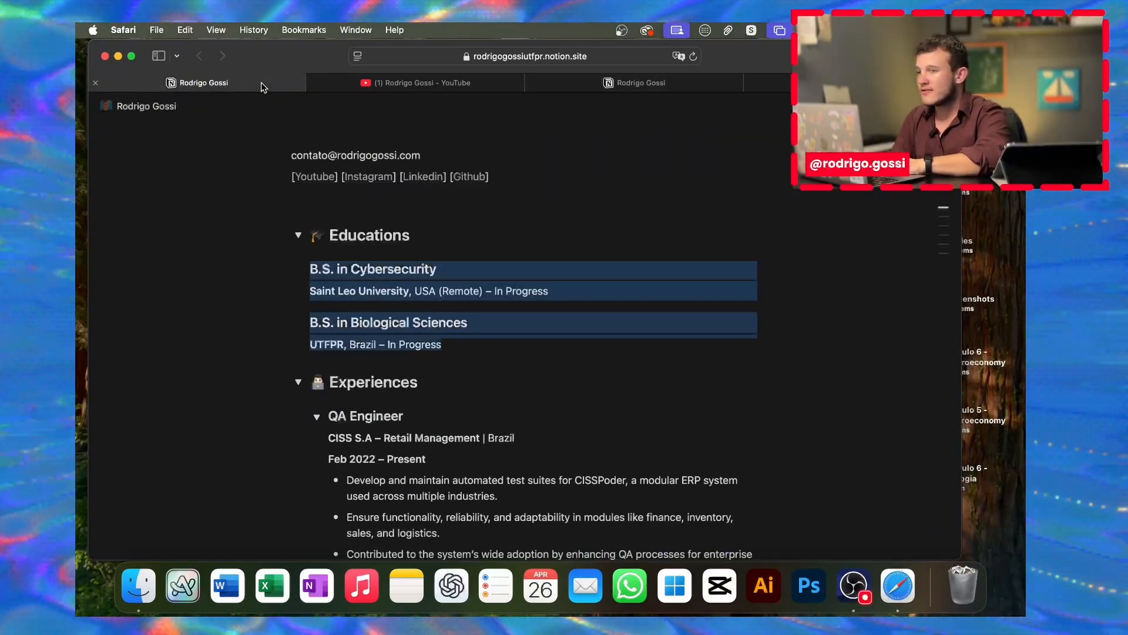
{"action": "scroll", "coordinate": [295, 376], "scroll_direction": "down", "scroll_amount": 3}
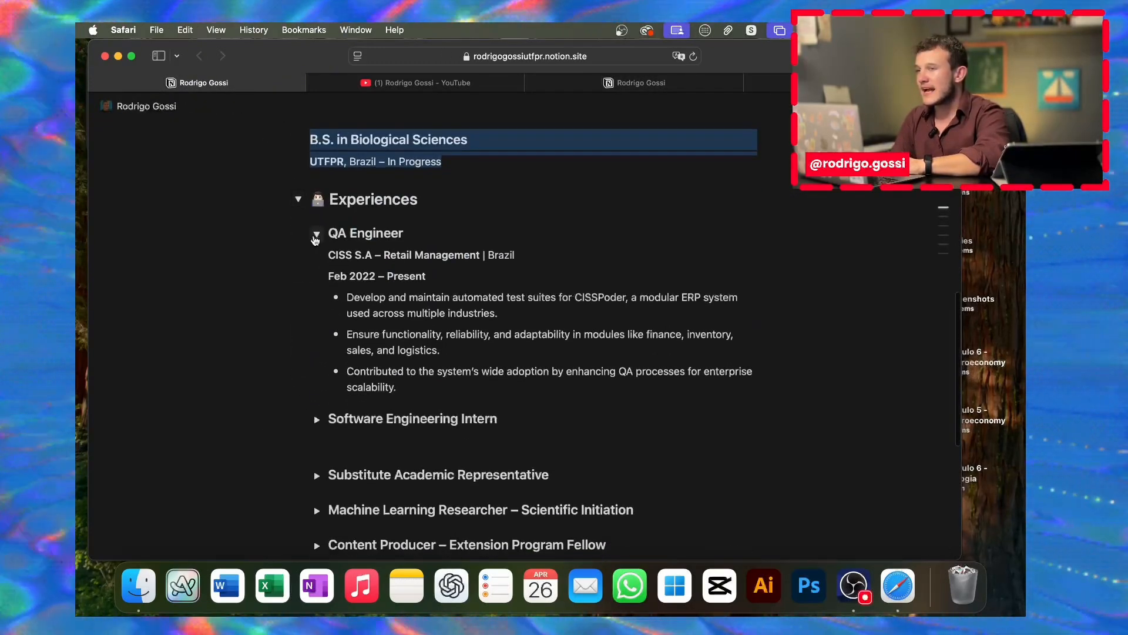
{"action": "left_click", "coordinate": [316, 235]}
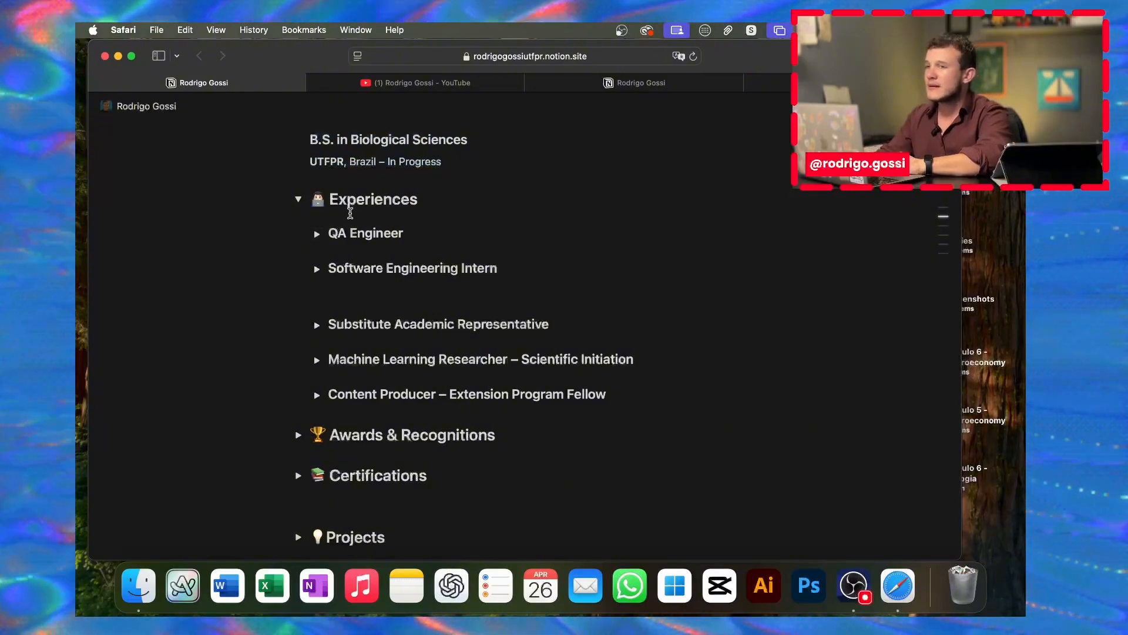
{"action": "left_click_drag", "start_coordinate": [330, 199], "coordinate": [408, 200]}
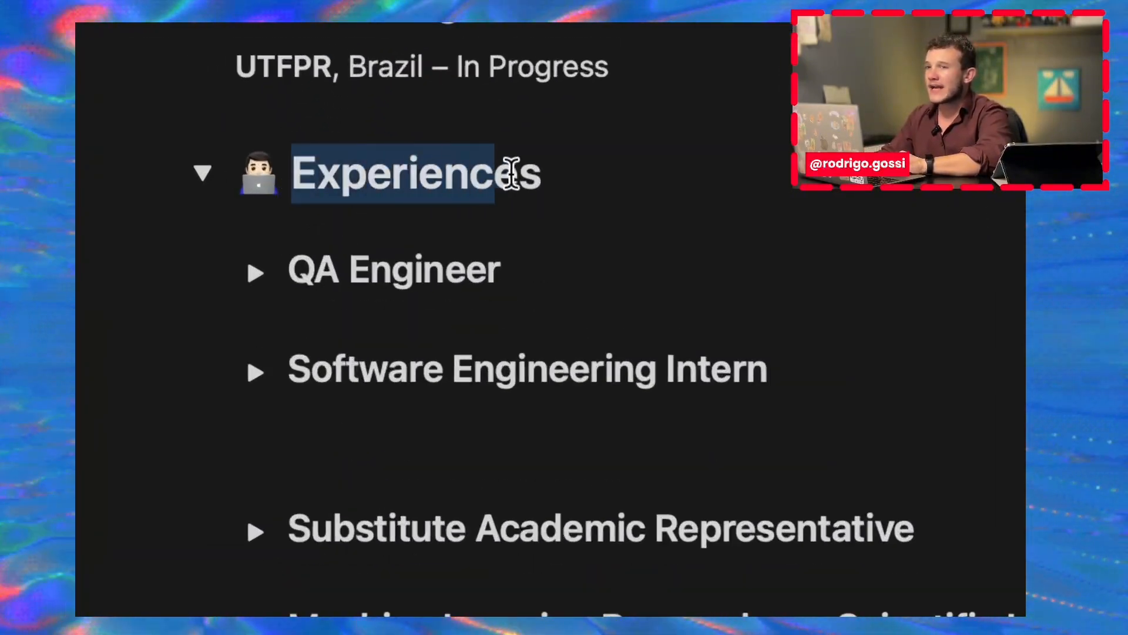
{"action": "left_click_drag", "start_coordinate": [511, 174], "coordinate": [546, 174]}
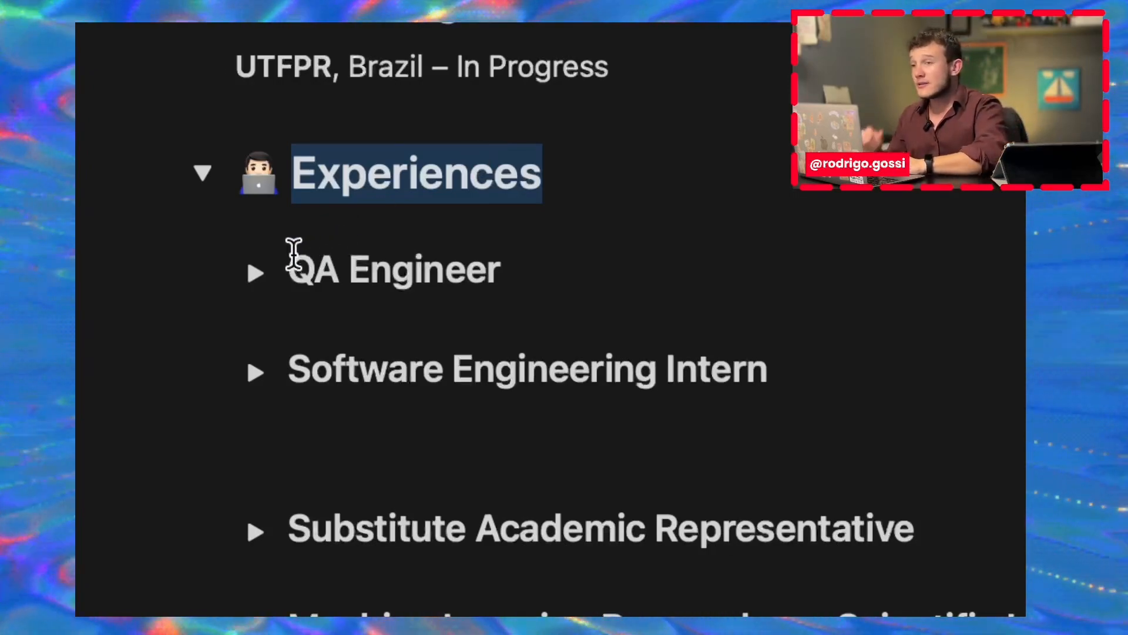
{"action": "left_click", "coordinate": [264, 273]}
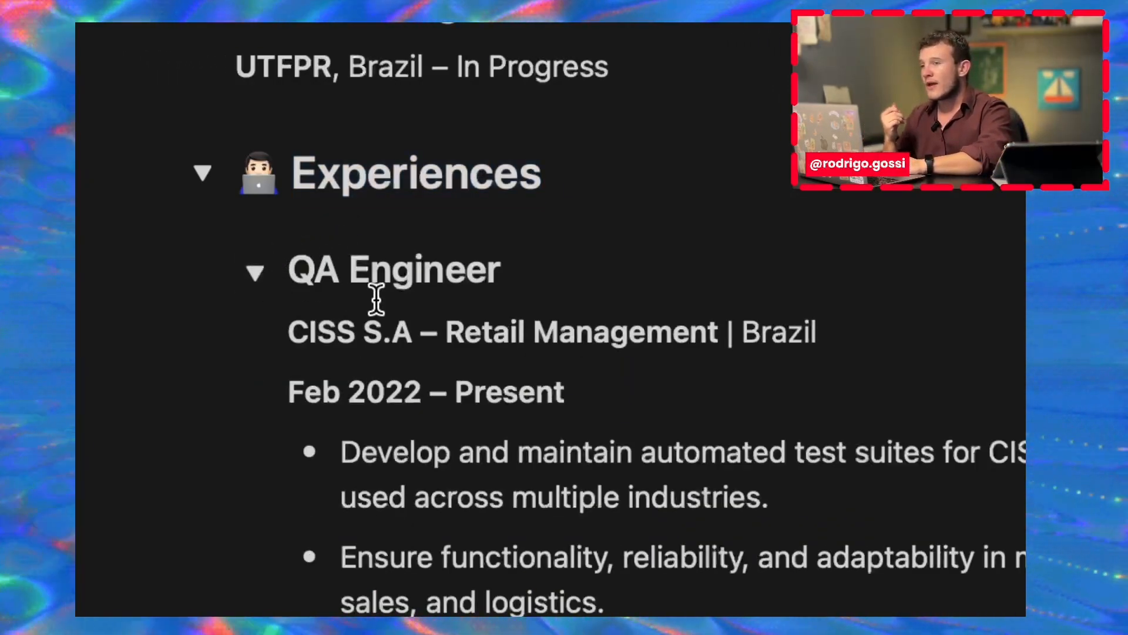
{"action": "scroll", "coordinate": [373, 298], "scroll_direction": "down", "scroll_amount": 8}
{"action": "scroll", "coordinate": [271, 177], "scroll_direction": "up", "scroll_amount": 8}
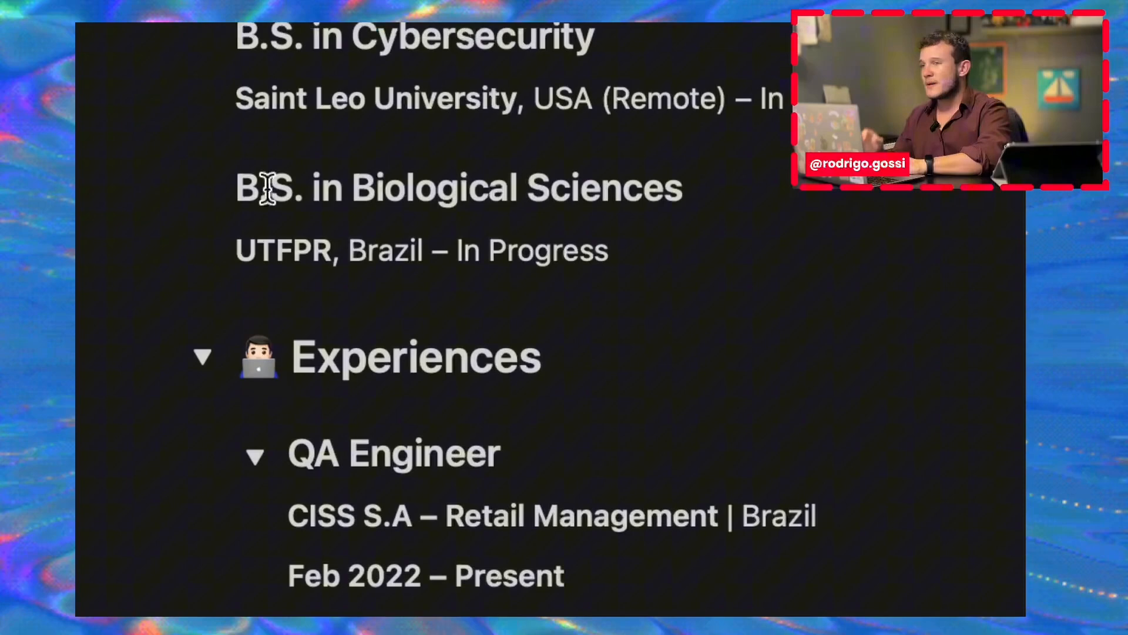
Step: Leave QA Engineer collapsed, then collapse and re-expand the whole Experiences section
{"action": "left_click", "coordinate": [262, 457]}
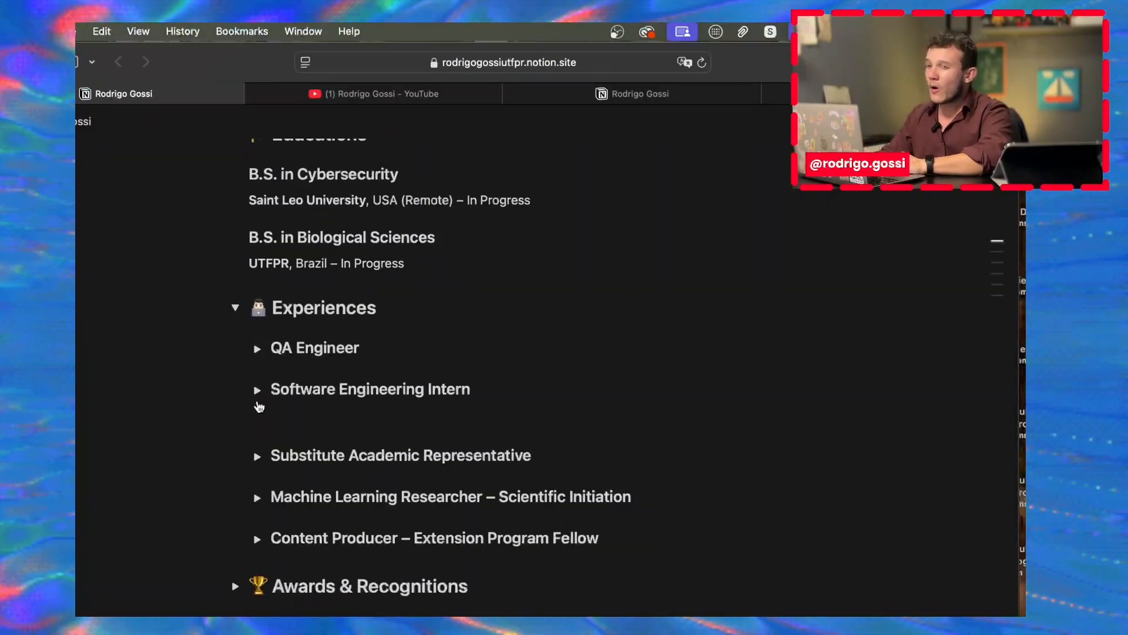
{"action": "scroll", "coordinate": [284, 345], "scroll_direction": "down", "scroll_amount": 2}
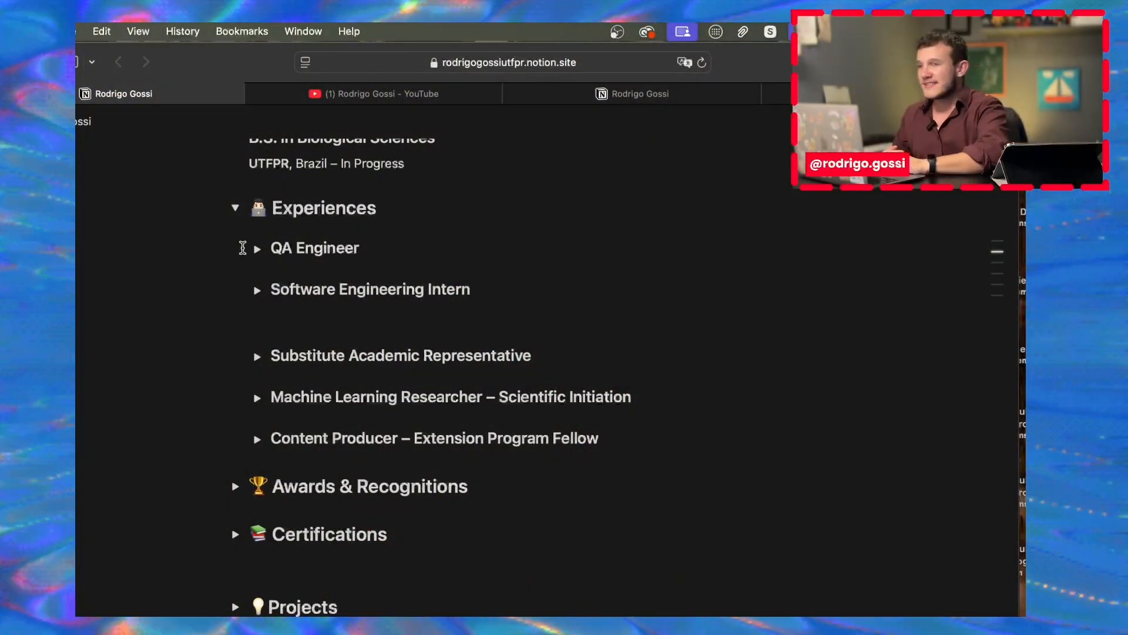
{"action": "left_click", "coordinate": [257, 250]}
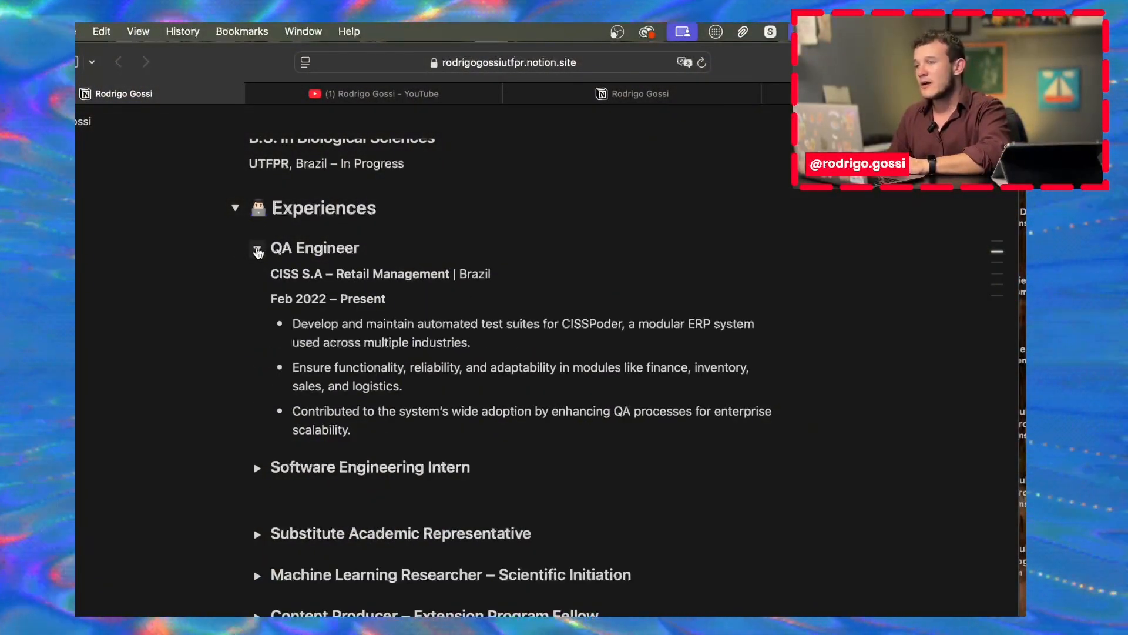
{"action": "left_click", "coordinate": [257, 250]}
{"action": "left_click", "coordinate": [257, 249]}
{"action": "left_click", "coordinate": [257, 250]}
{"action": "left_click", "coordinate": [235, 209]}
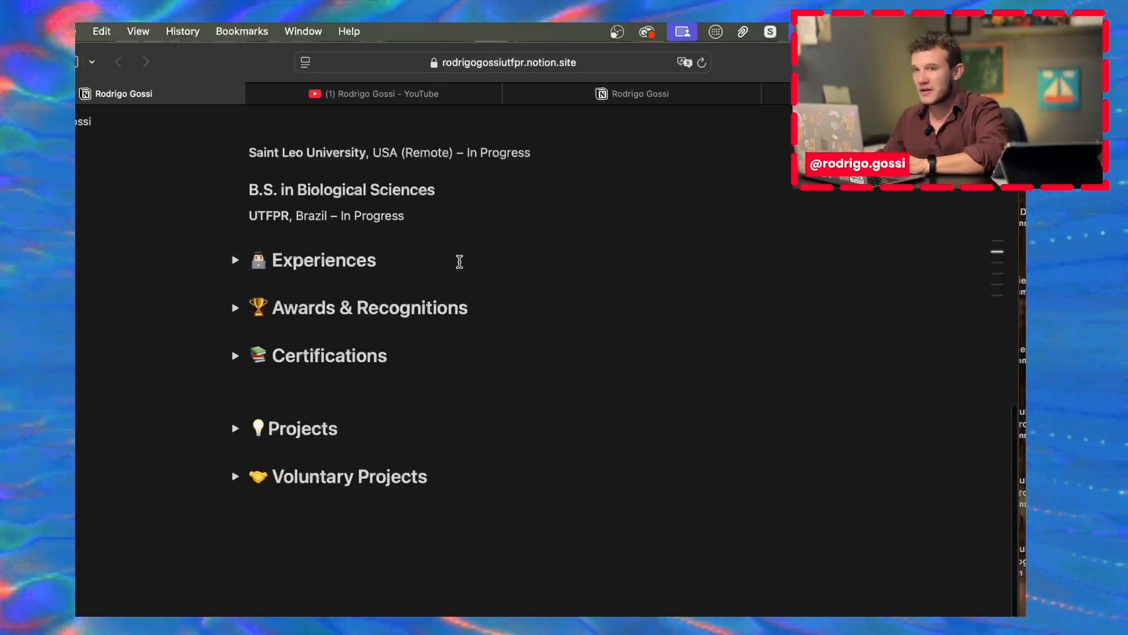
{"action": "left_click_drag", "start_coordinate": [460, 262], "coordinate": [234, 262]}
{"action": "left_click", "coordinate": [235, 261]}
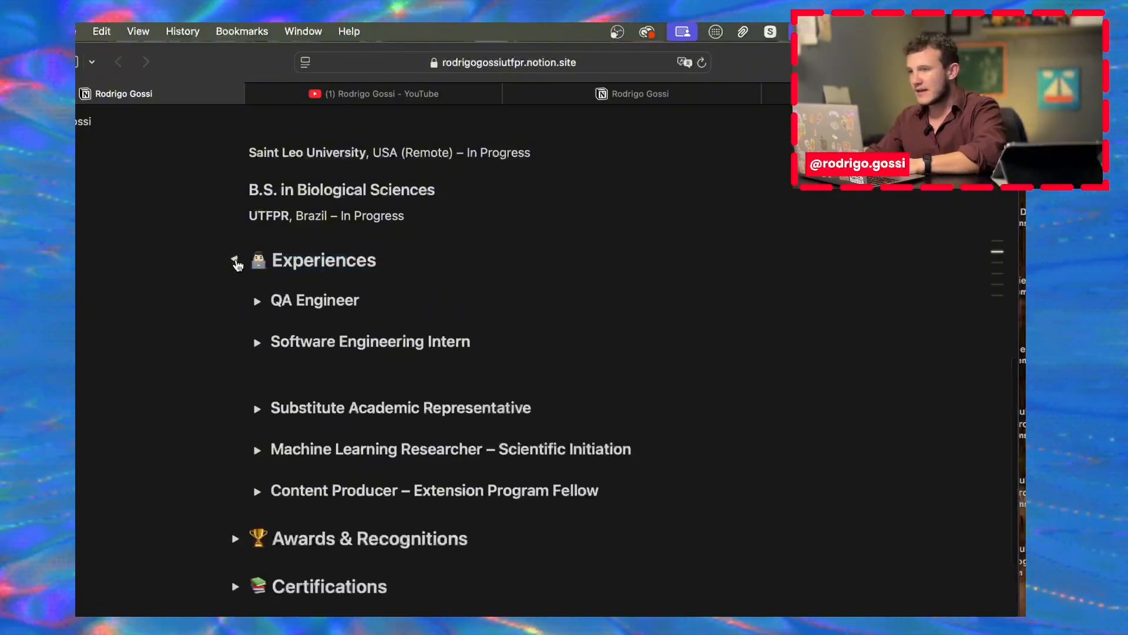
{"action": "scroll", "coordinate": [318, 346], "scroll_direction": "down", "scroll_amount": 1}
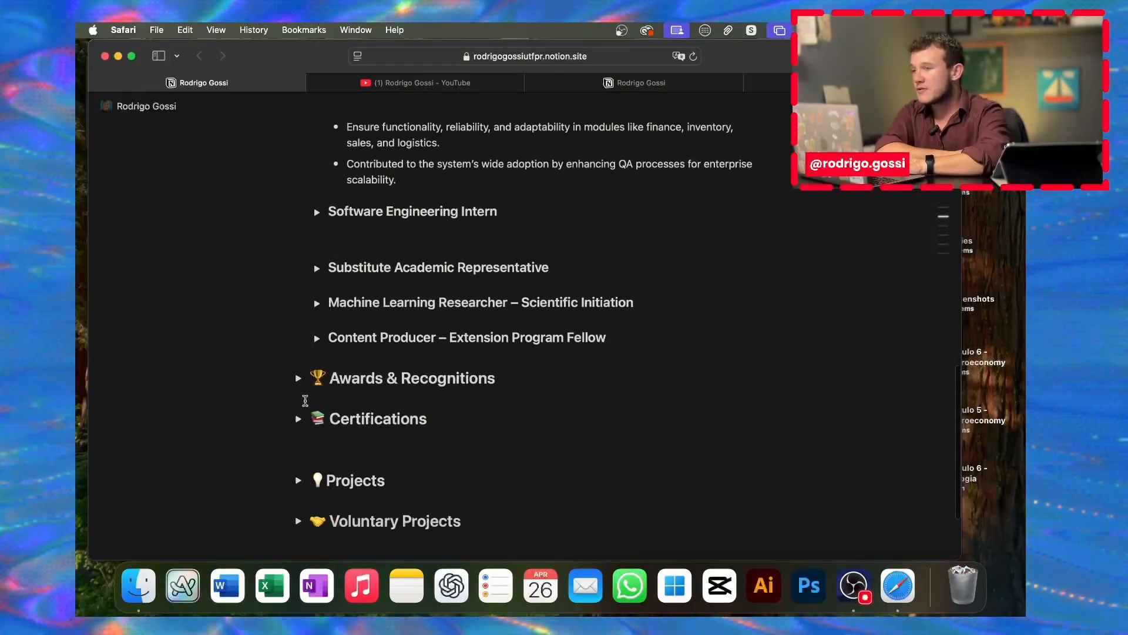
{"action": "scroll", "coordinate": [305, 400], "scroll_direction": "down", "scroll_amount": 3}
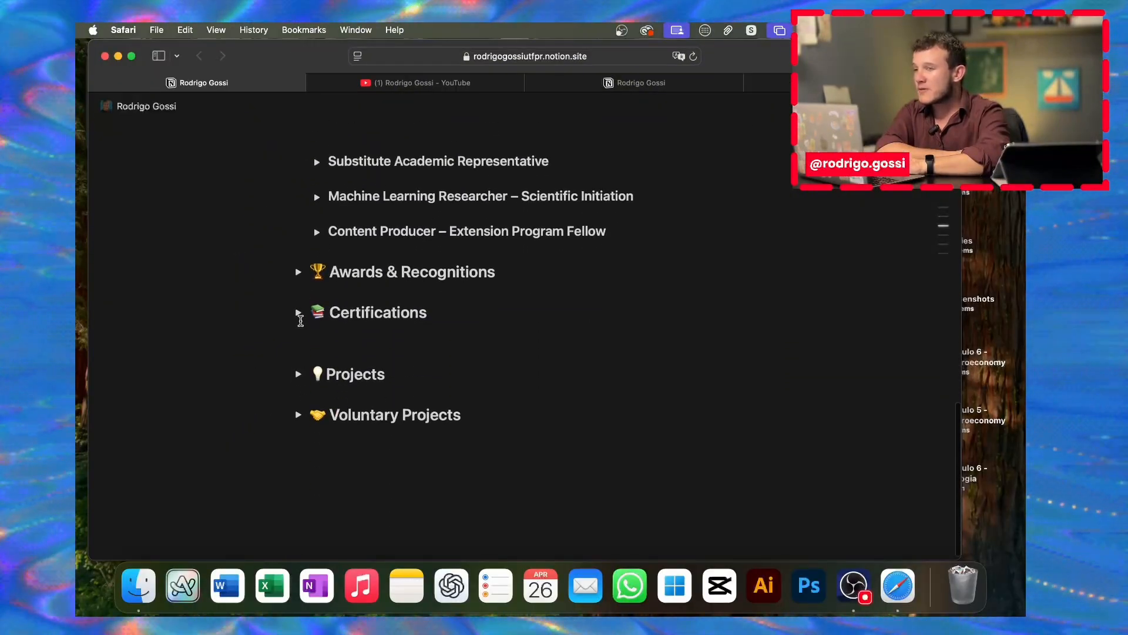
Step: Expand Certifications, then its Artificial Intelligence & Data Science and Bioinformatics & Biology lists, showing entries like AGROHACKATHON 2023
{"action": "left_click", "coordinate": [299, 312]}
{"action": "scroll", "coordinate": [300, 317], "scroll_direction": "down", "scroll_amount": 1}
{"action": "scroll", "coordinate": [301, 324], "scroll_direction": "down", "scroll_amount": 6}
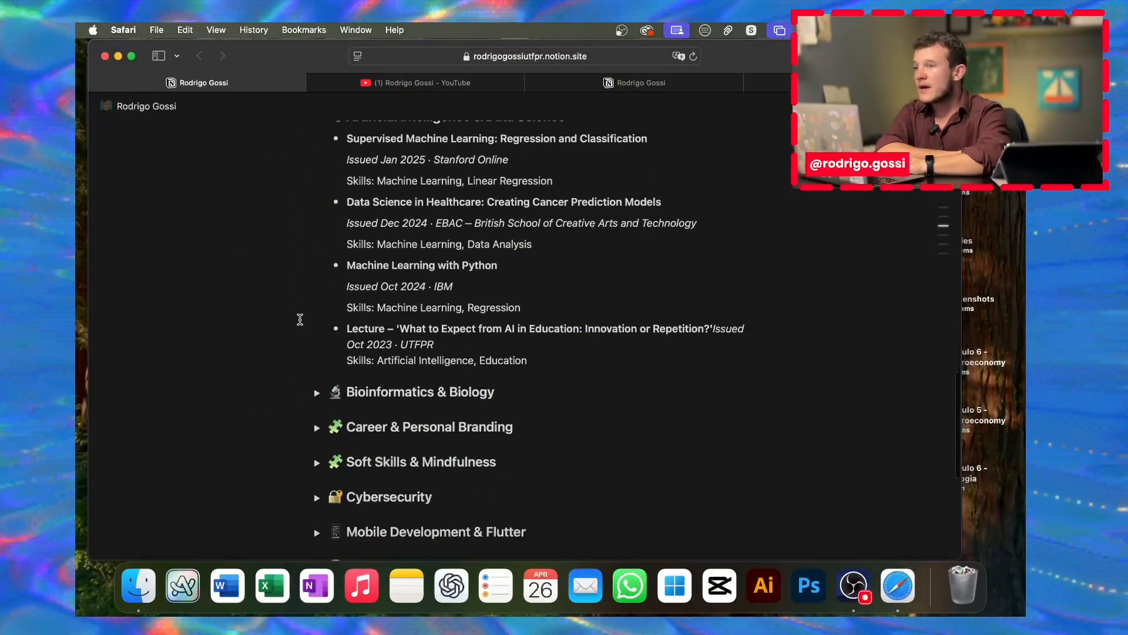
{"action": "scroll", "coordinate": [313, 285], "scroll_direction": "up", "scroll_amount": 5}
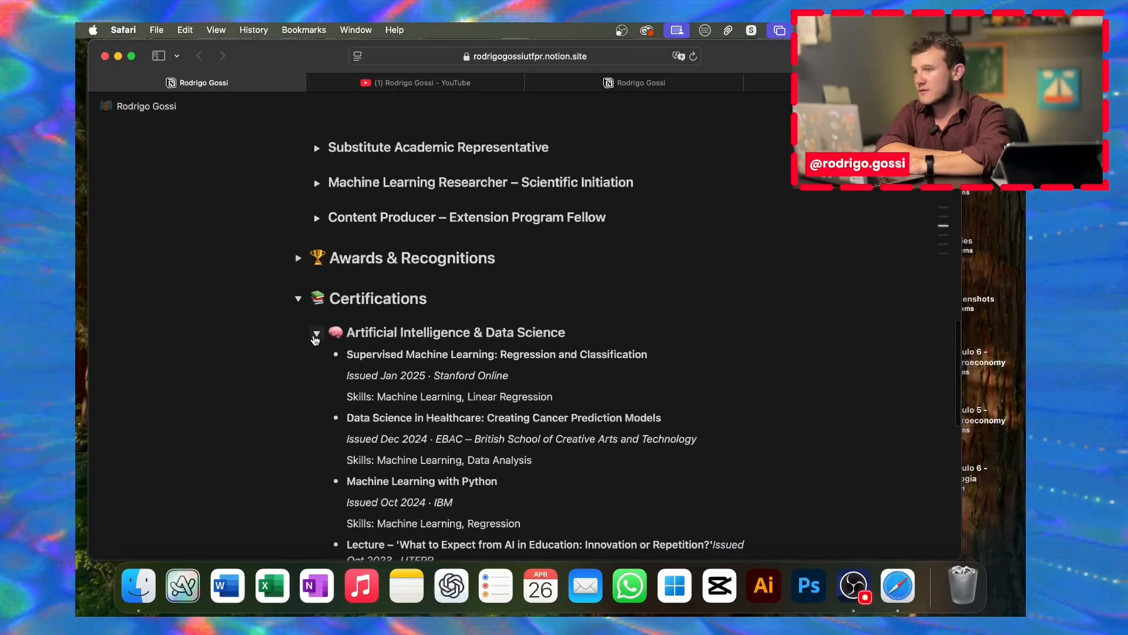
{"action": "left_click", "coordinate": [316, 335]}
{"action": "scroll", "coordinate": [315, 333], "scroll_direction": "down", "scroll_amount": 1}
{"action": "scroll", "coordinate": [411, 317], "scroll_direction": "down", "scroll_amount": 3}
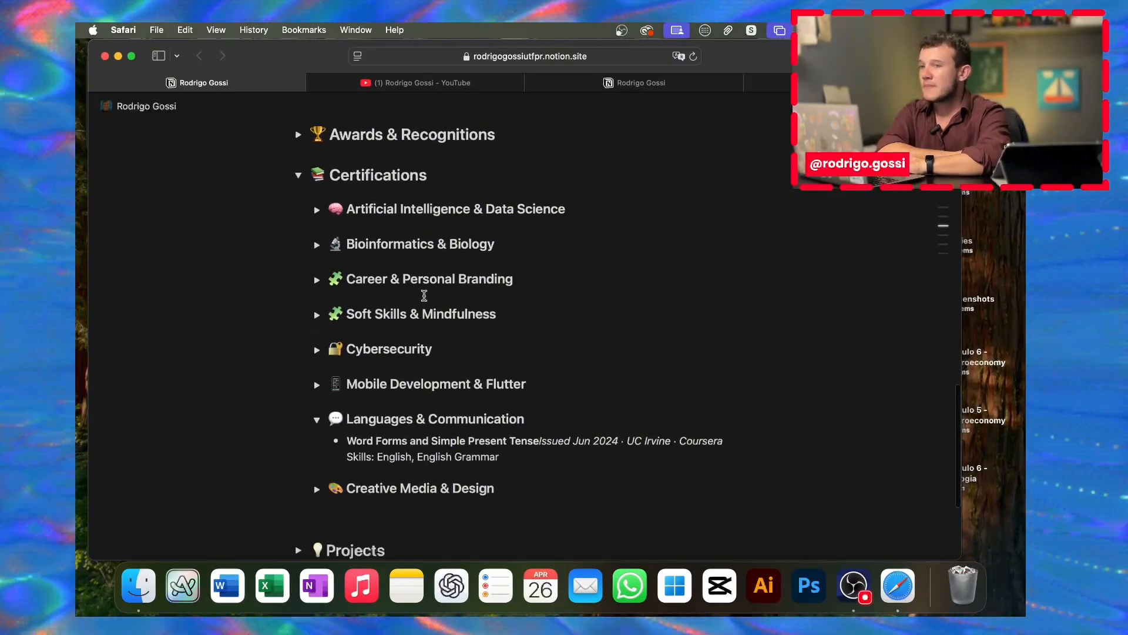
{"action": "scroll", "coordinate": [424, 295], "scroll_direction": "down", "scroll_amount": 1}
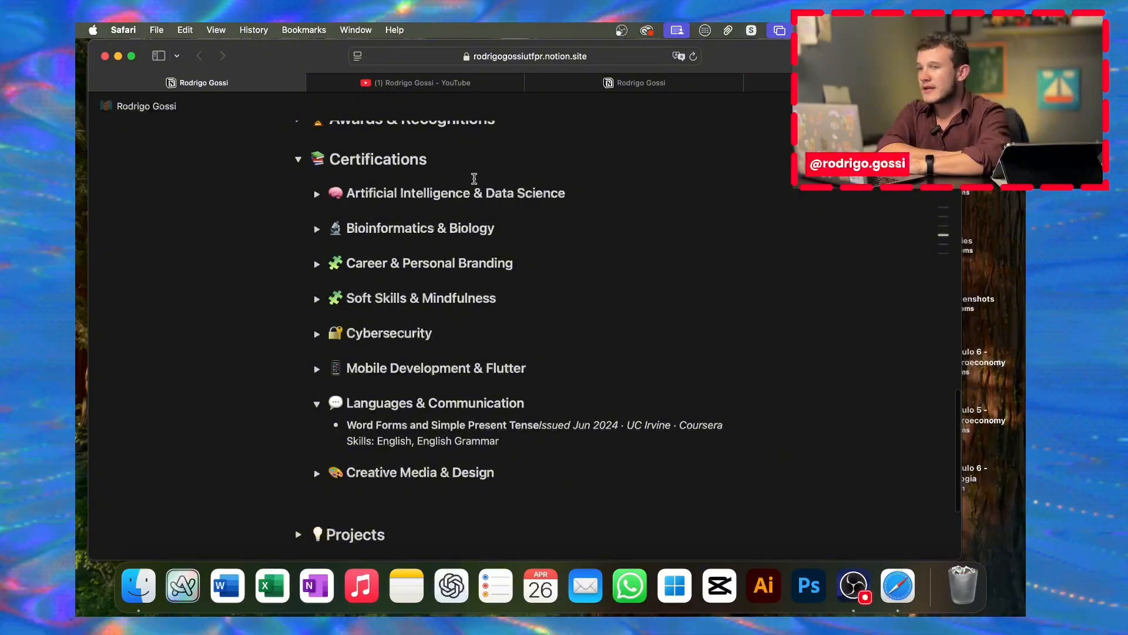
{"action": "left_click", "coordinate": [317, 194]}
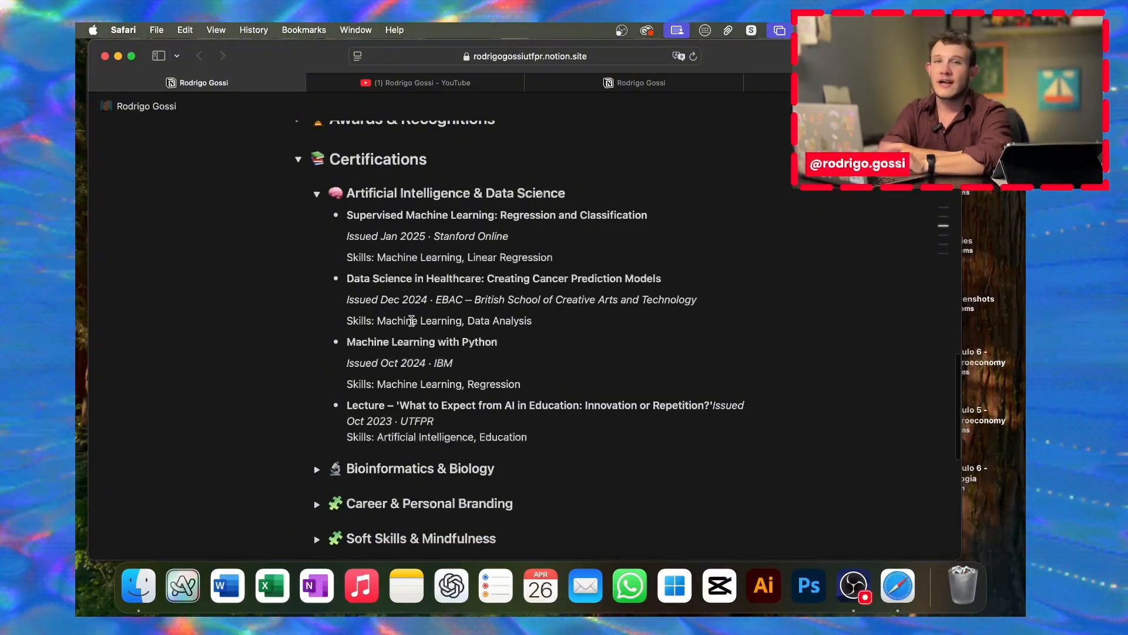
{"action": "scroll", "coordinate": [412, 320], "scroll_direction": "down", "scroll_amount": 5}
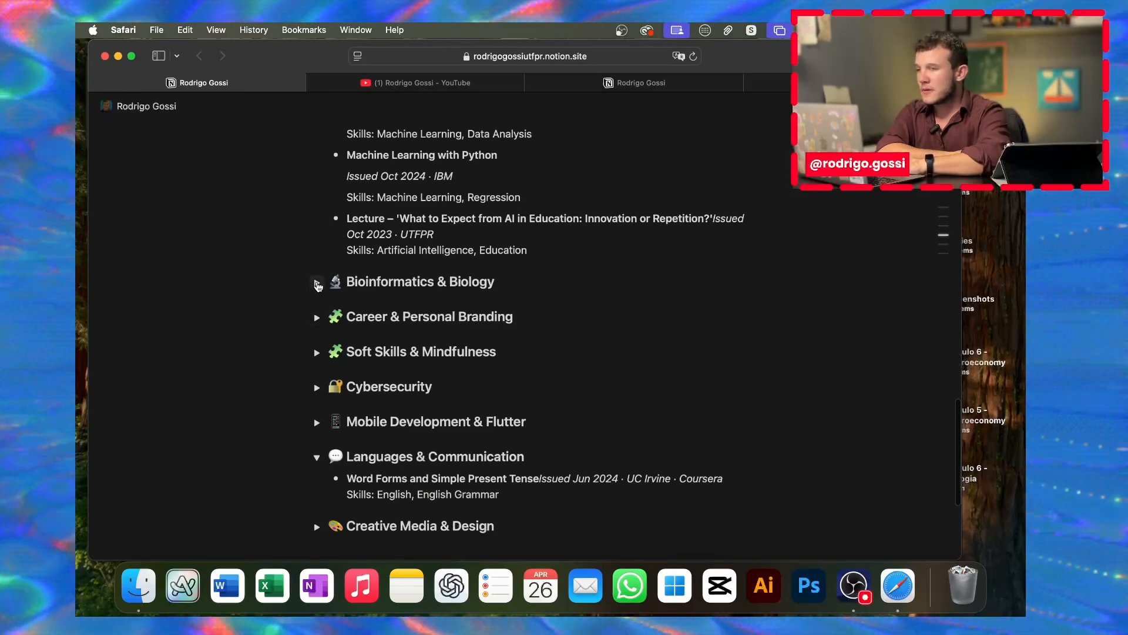
{"action": "left_click", "coordinate": [317, 284]}
{"action": "scroll", "coordinate": [406, 195], "scroll_direction": "down", "scroll_amount": 3}
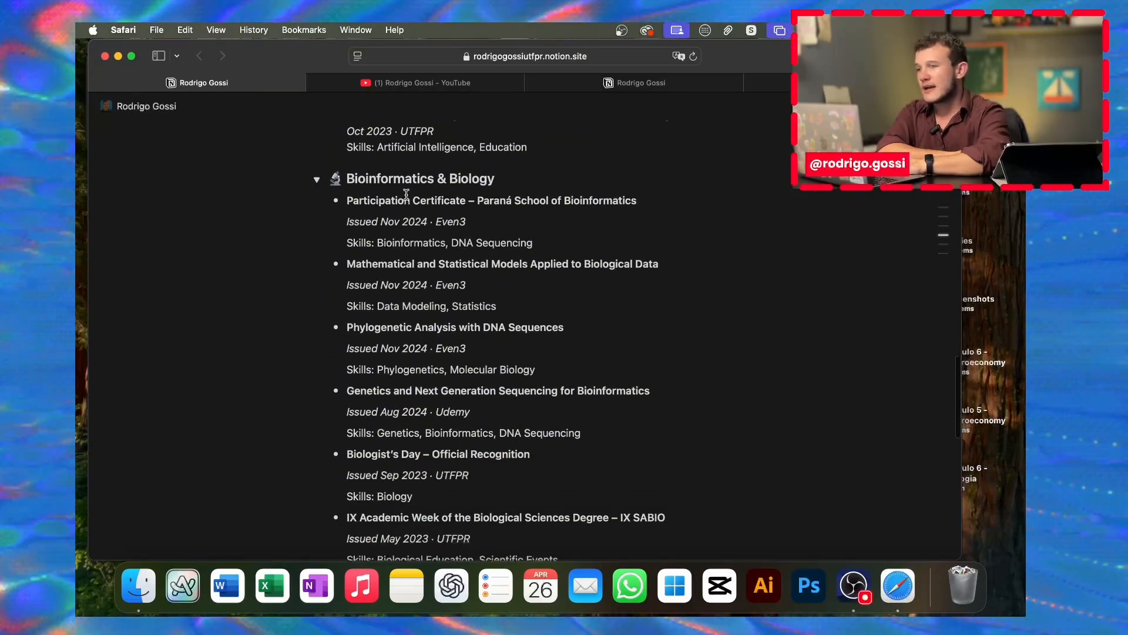
{"action": "scroll", "coordinate": [406, 194], "scroll_direction": "down", "scroll_amount": 8}
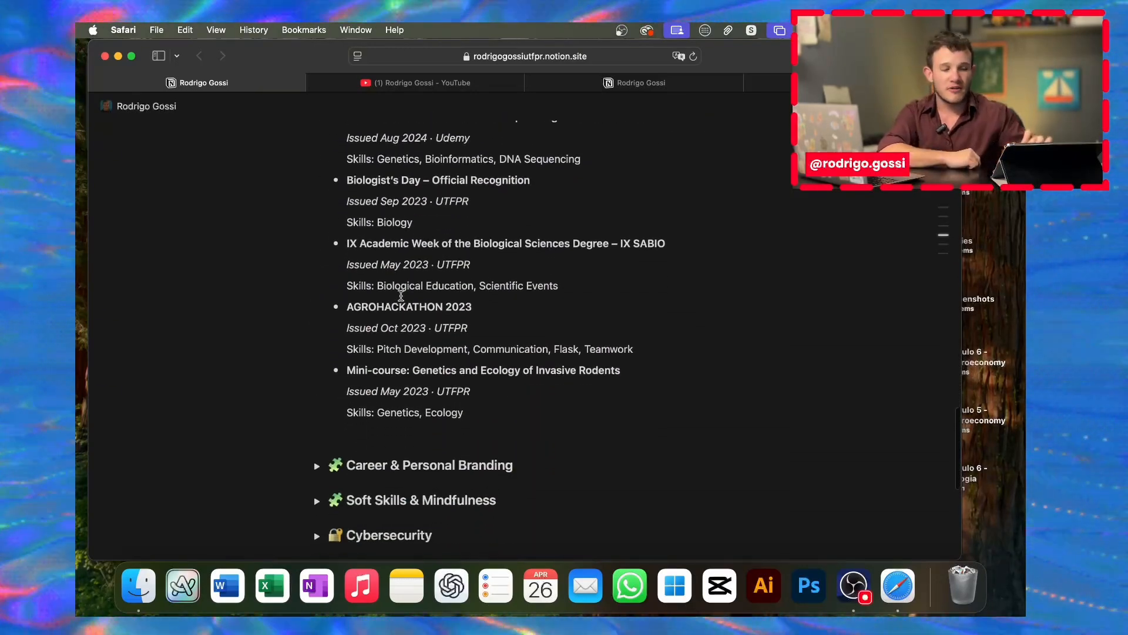